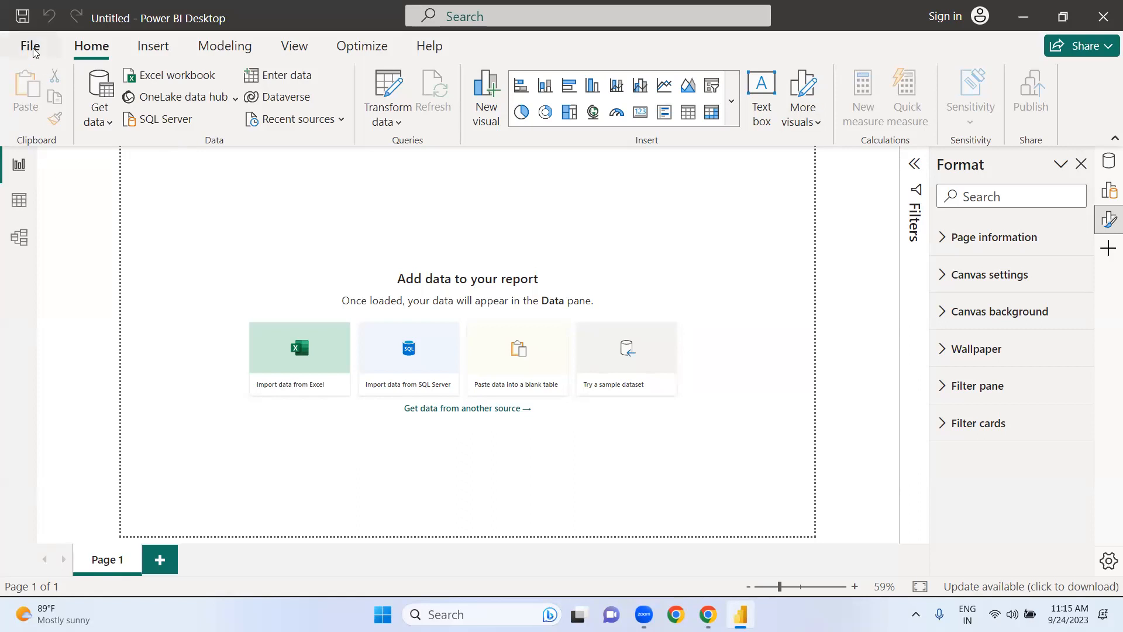
Step: Open the recent report MorningWeekend.pbix and show its tables in Data view
click(30, 47)
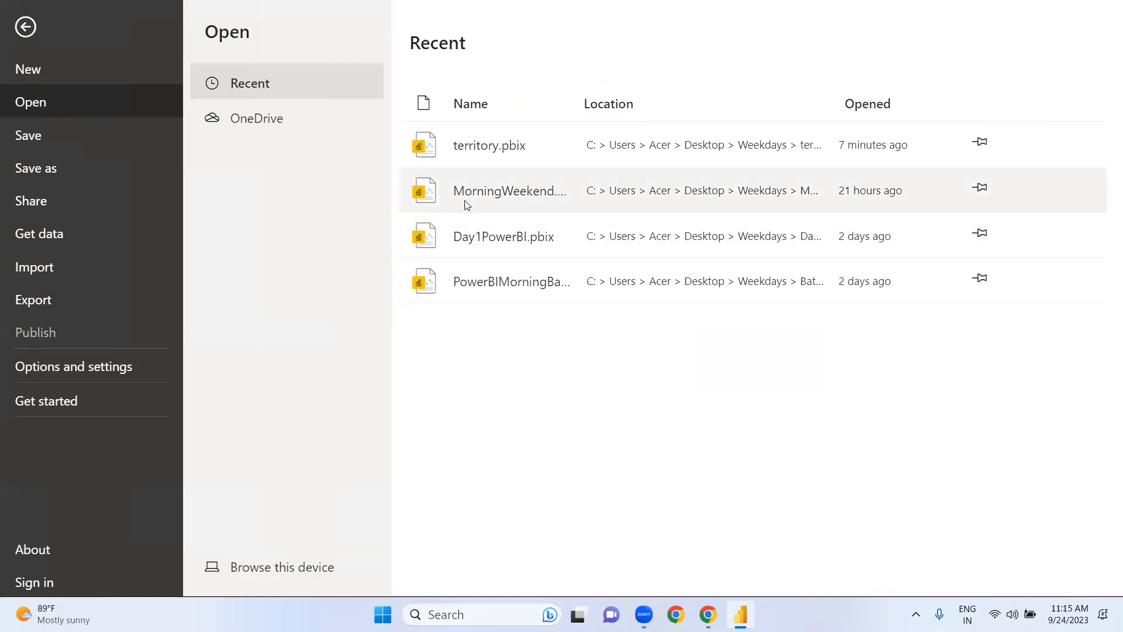
click(502, 190)
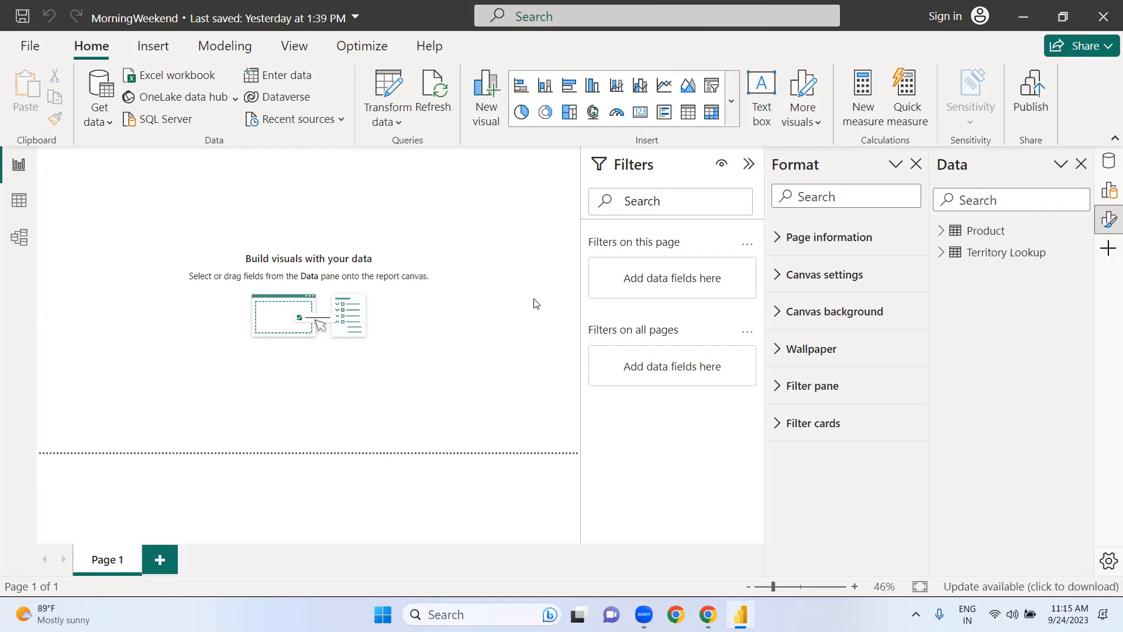
click(20, 201)
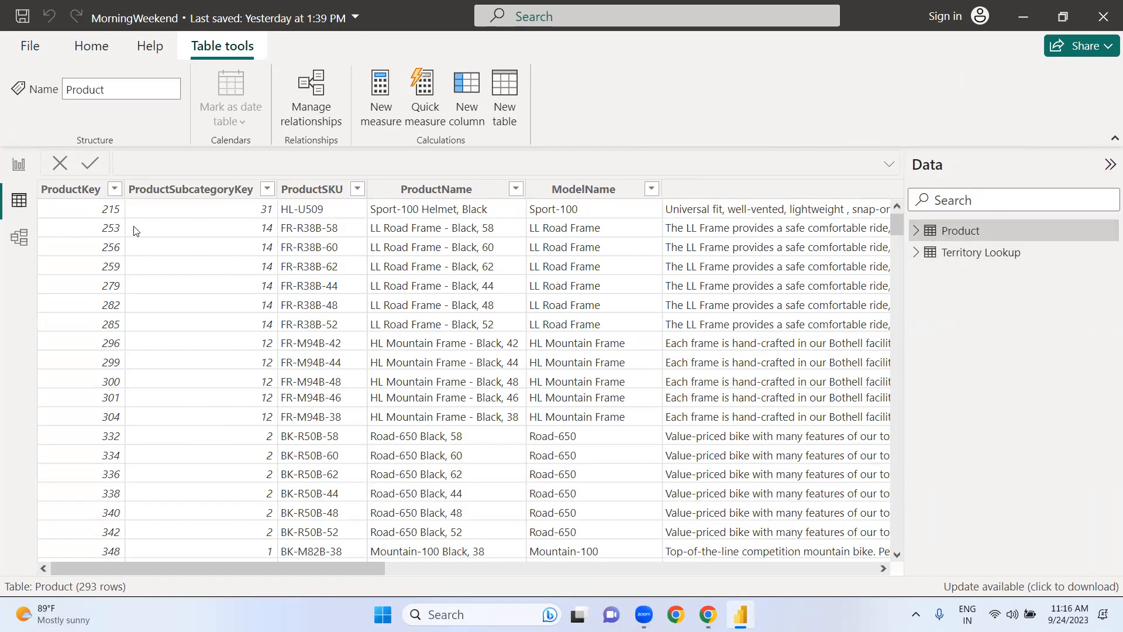
Step: Import the text/CSV file EduventureGroup Customer .csv and open it for transformation in Power Query Editor
click(98, 50)
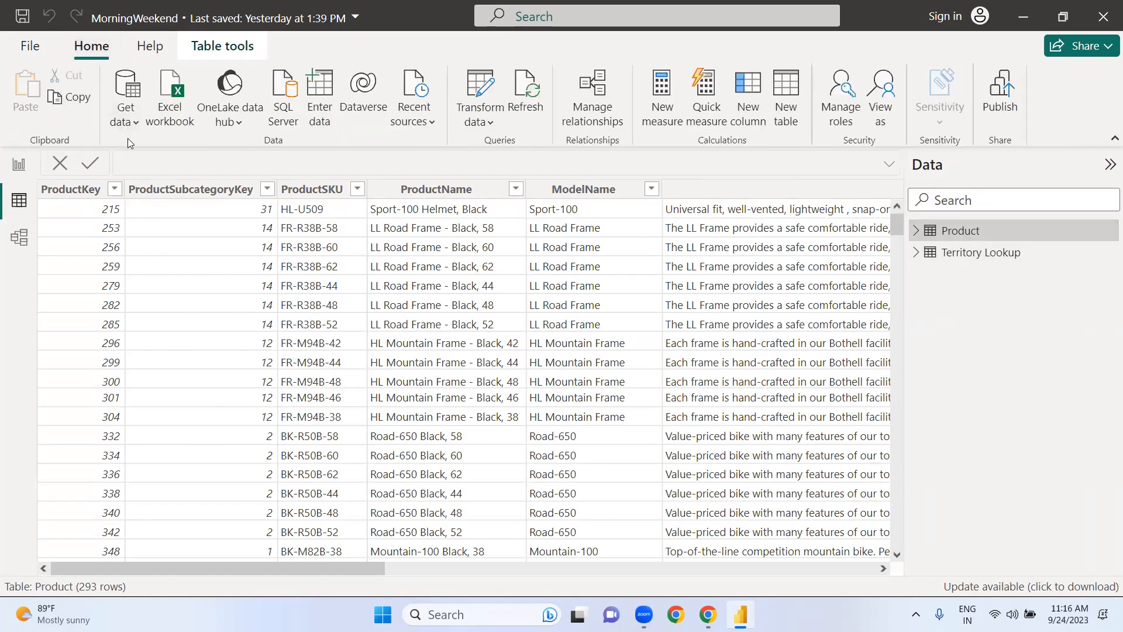
click(137, 125)
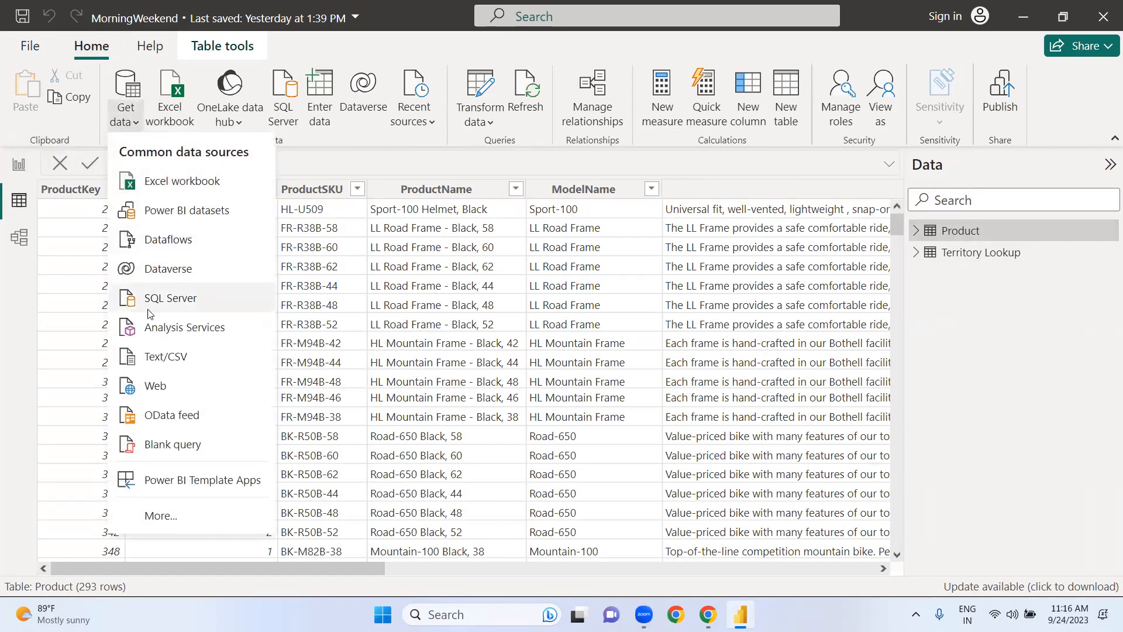
click(158, 358)
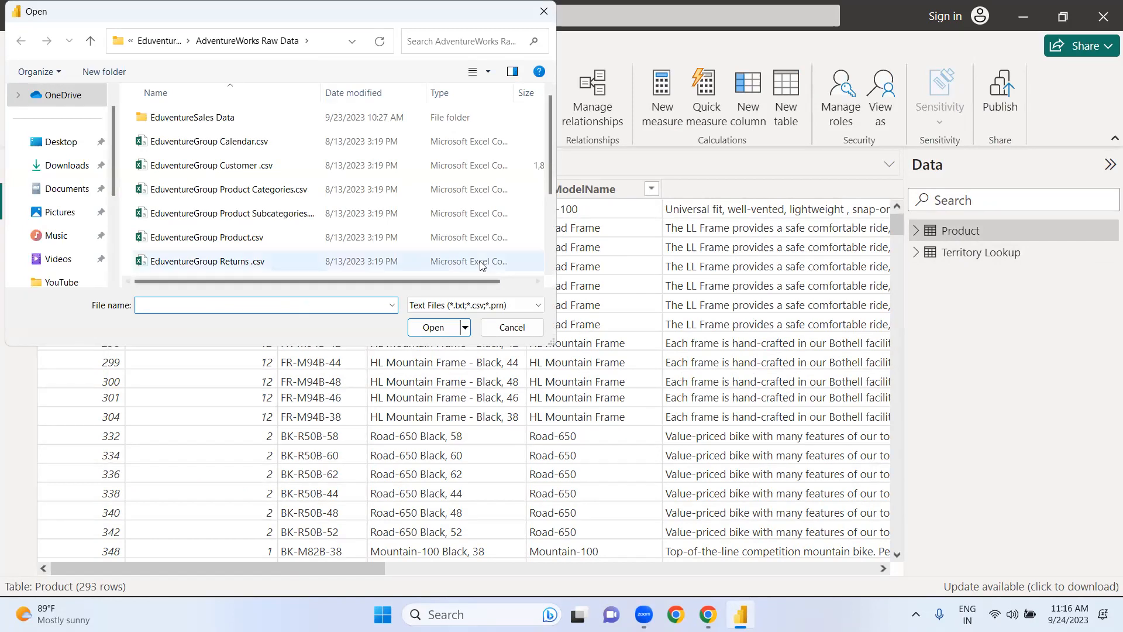
click(224, 172)
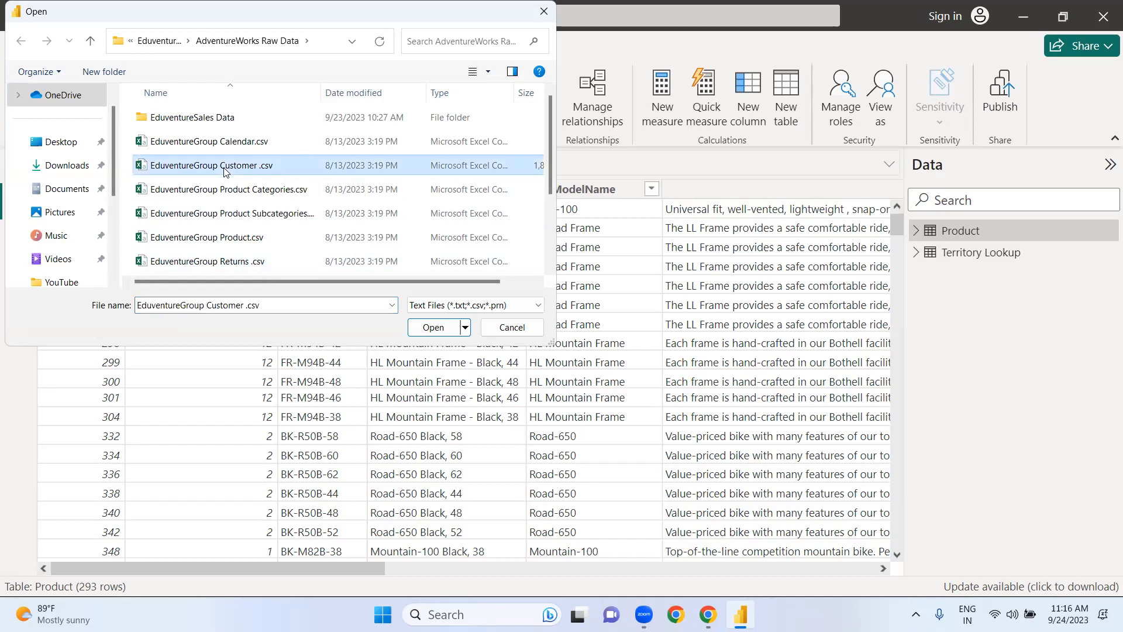
click(433, 327)
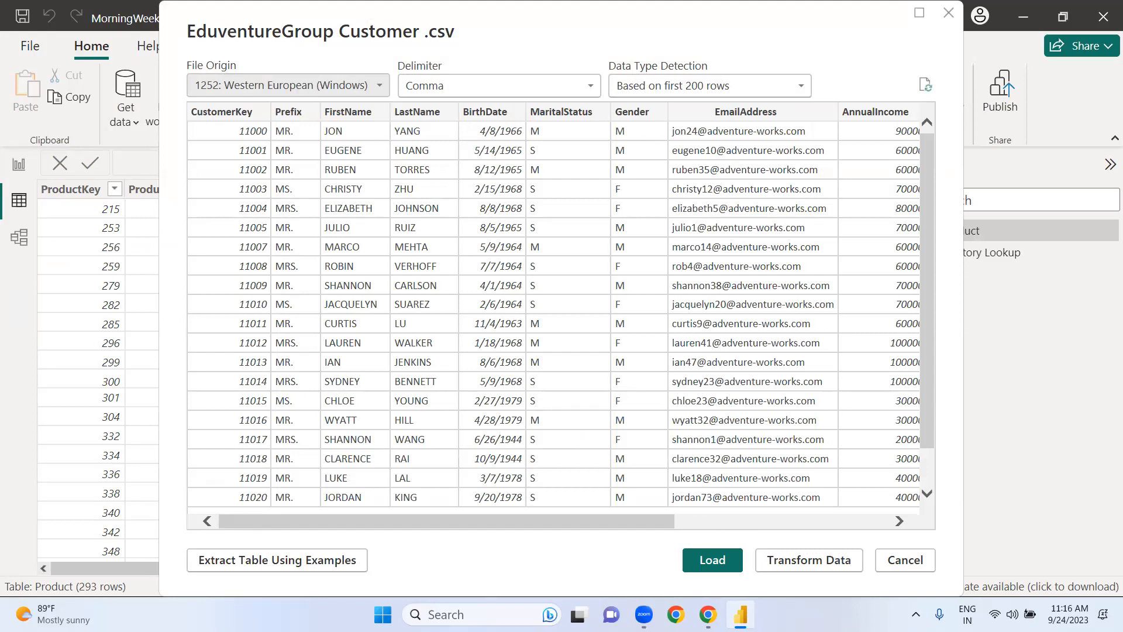
click(801, 560)
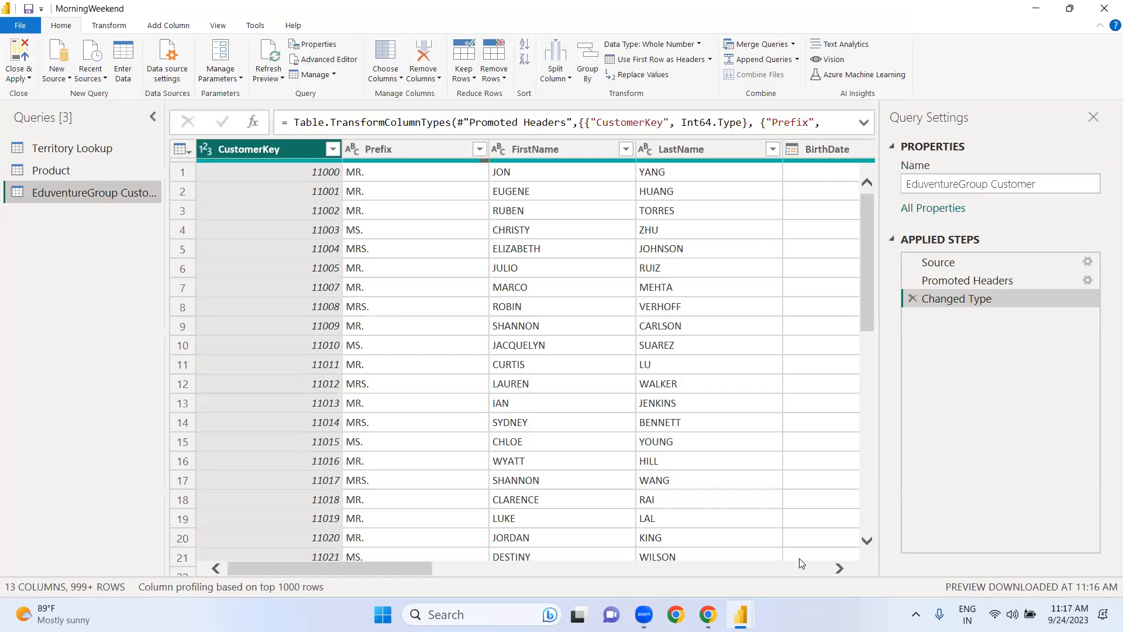
Step: Rename the EduventureGroup Customer query as Customer
click(992, 186)
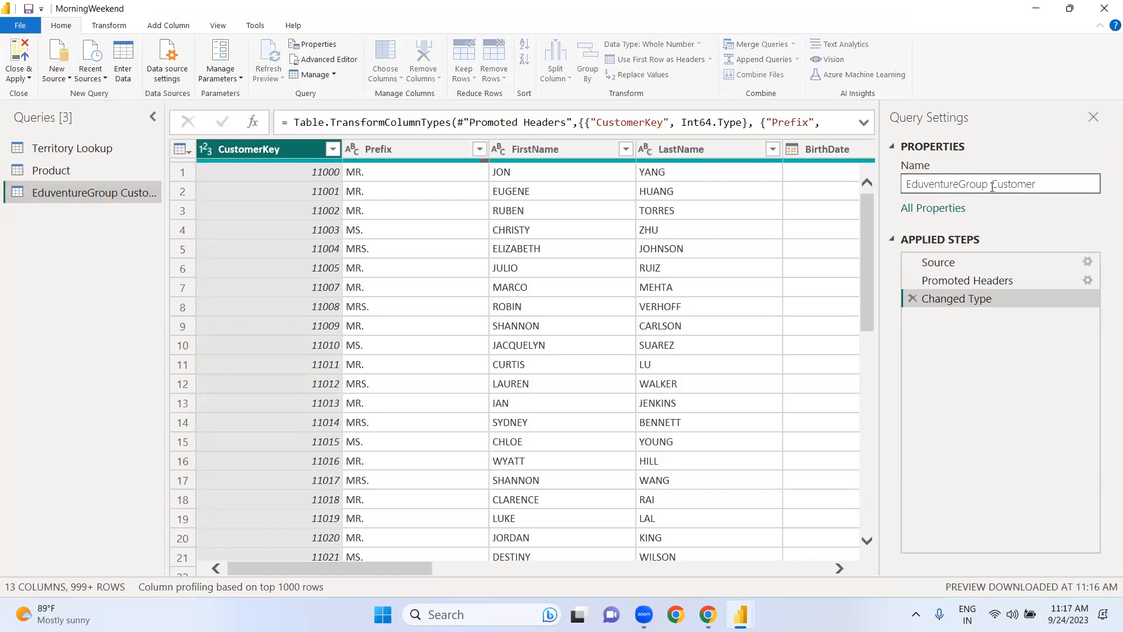
key(BackSpace)
key(BackSpace)
key(BackSpace)
key(BackSpace)
key(BackSpace)
key(BackSpace)
key(BackSpace)
key(BackSpace)
key(BackSpace)
key(BackSpace)
key(BackSpace)
key(BackSpace)
key(BackSpace)
key(BackSpace)
key(BackSpace)
key(BackSpace)
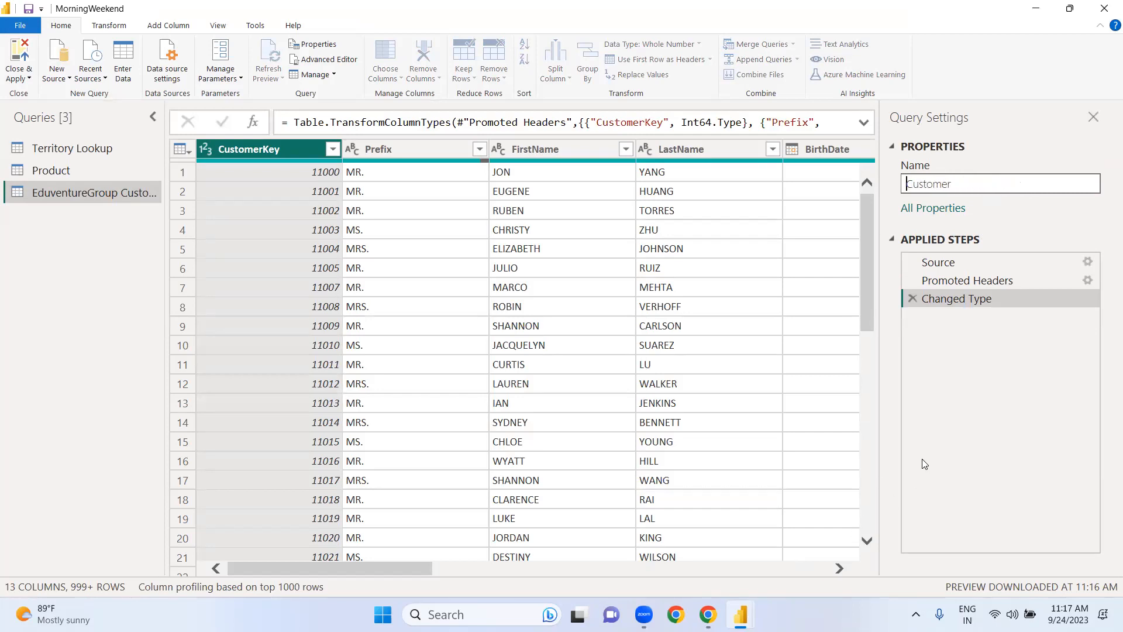
click(916, 442)
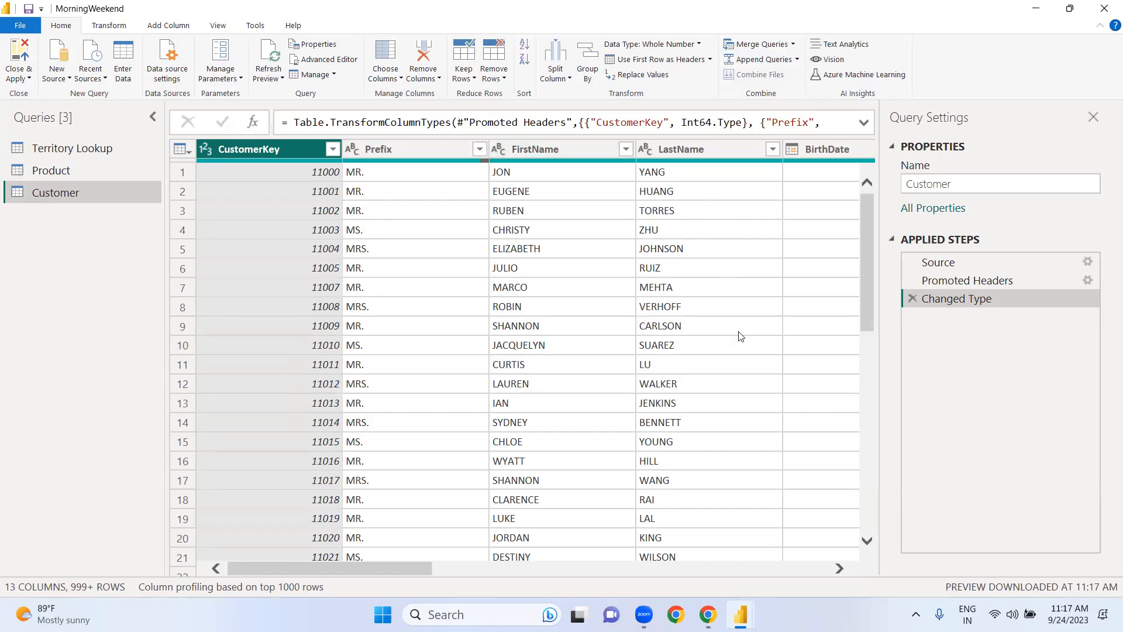
Step: Look through all columns of the Customer query, from CustomerKey across to HomeOwner, checking their contents and data types
click(836, 571)
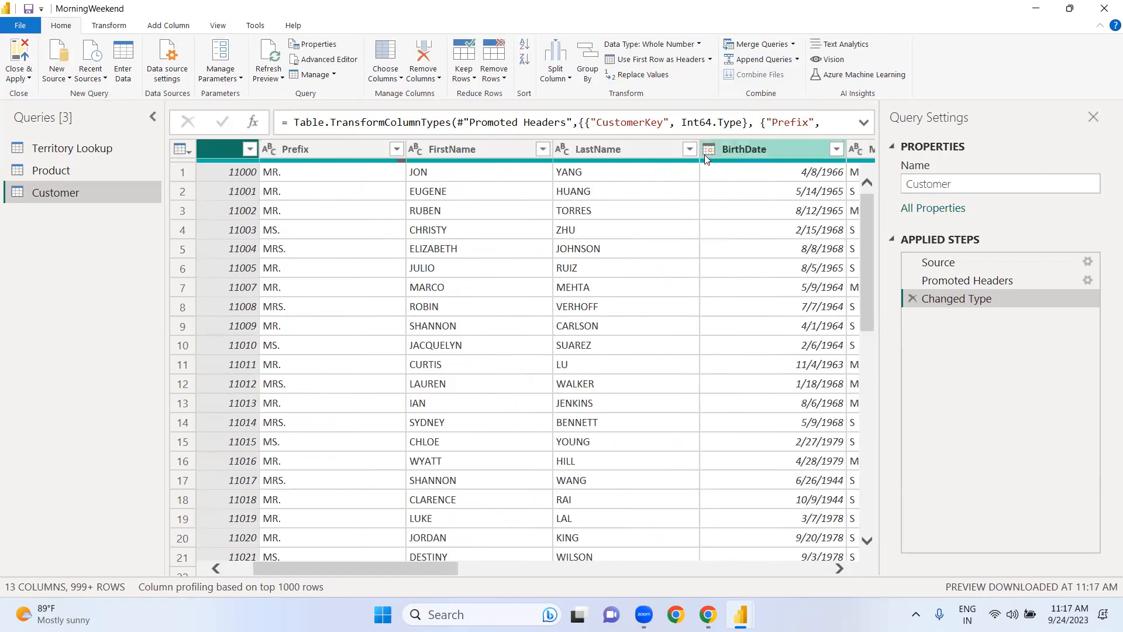
click(839, 569)
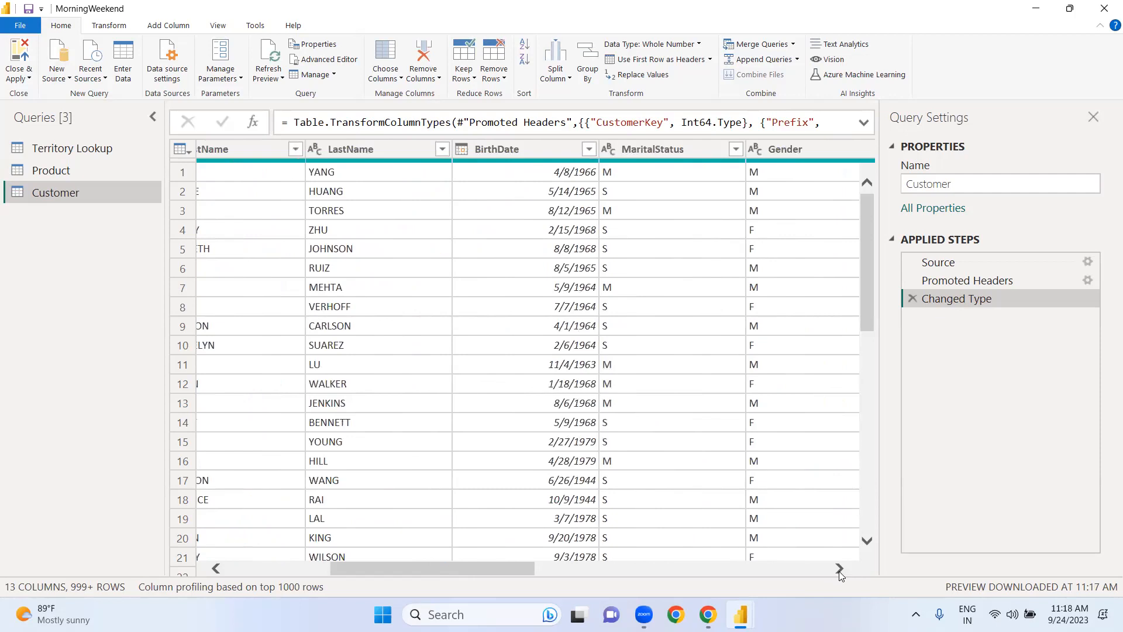
click(840, 569)
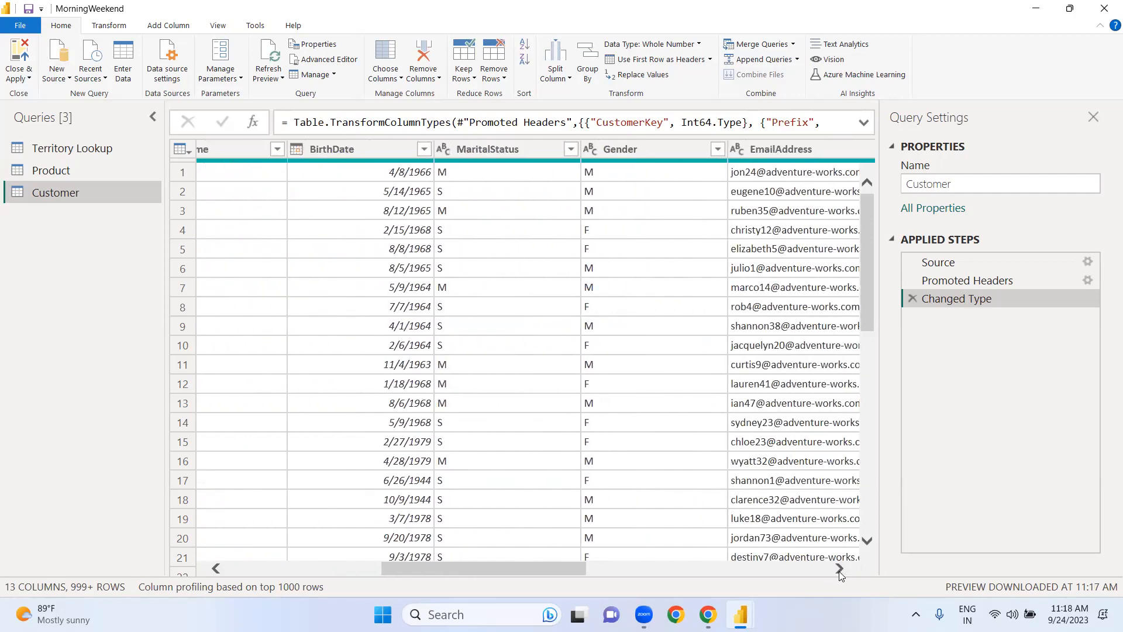
click(839, 569)
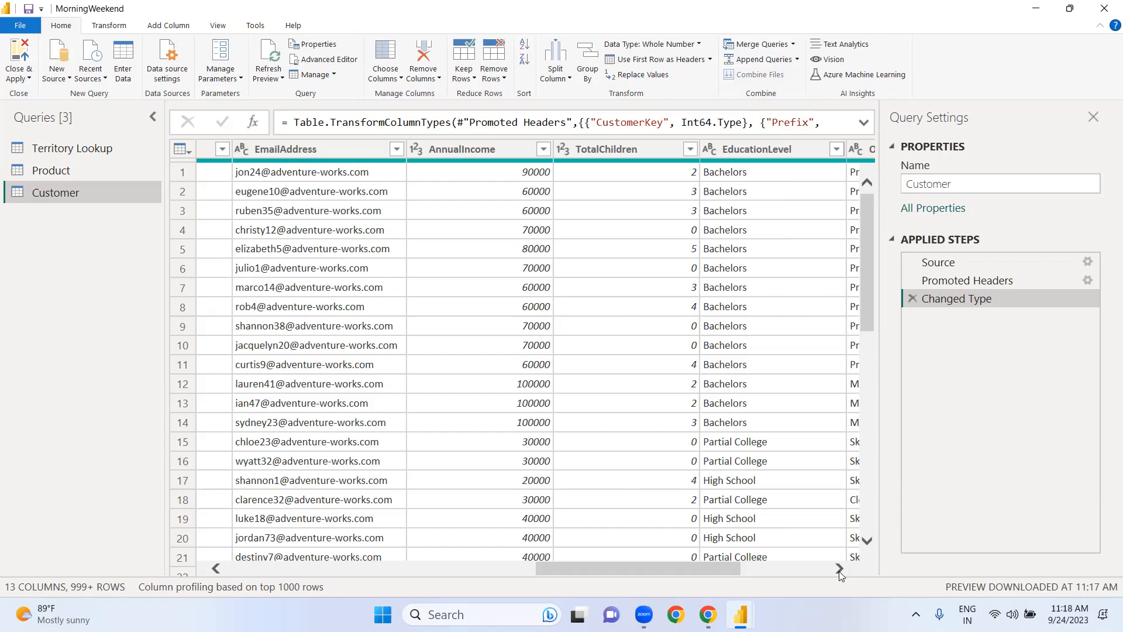
click(838, 568)
click(839, 569)
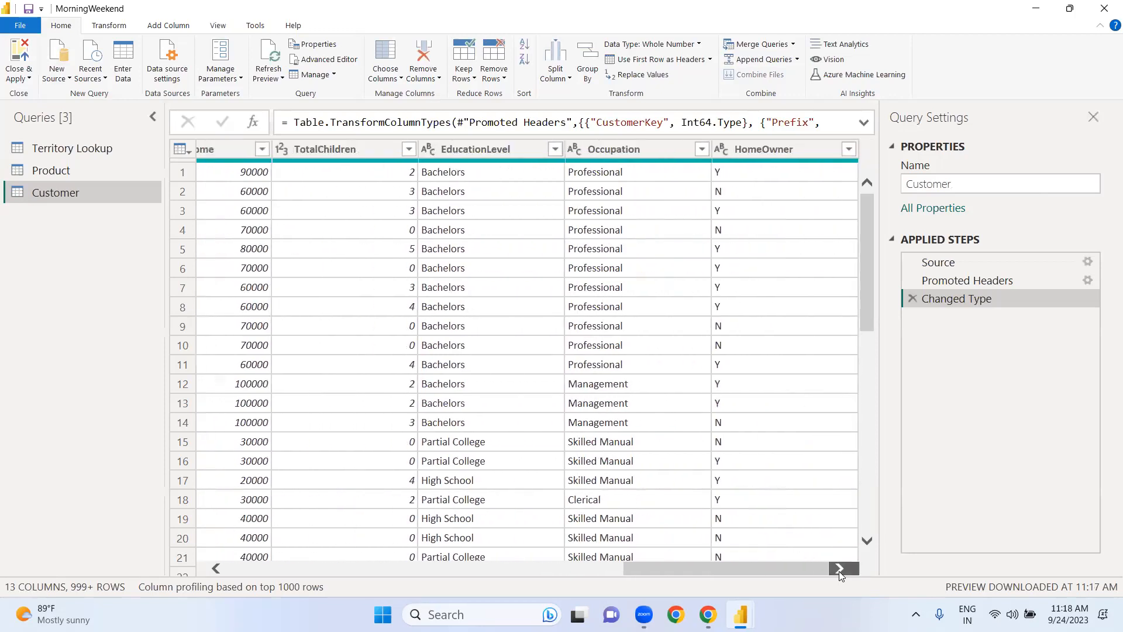
click(240, 572)
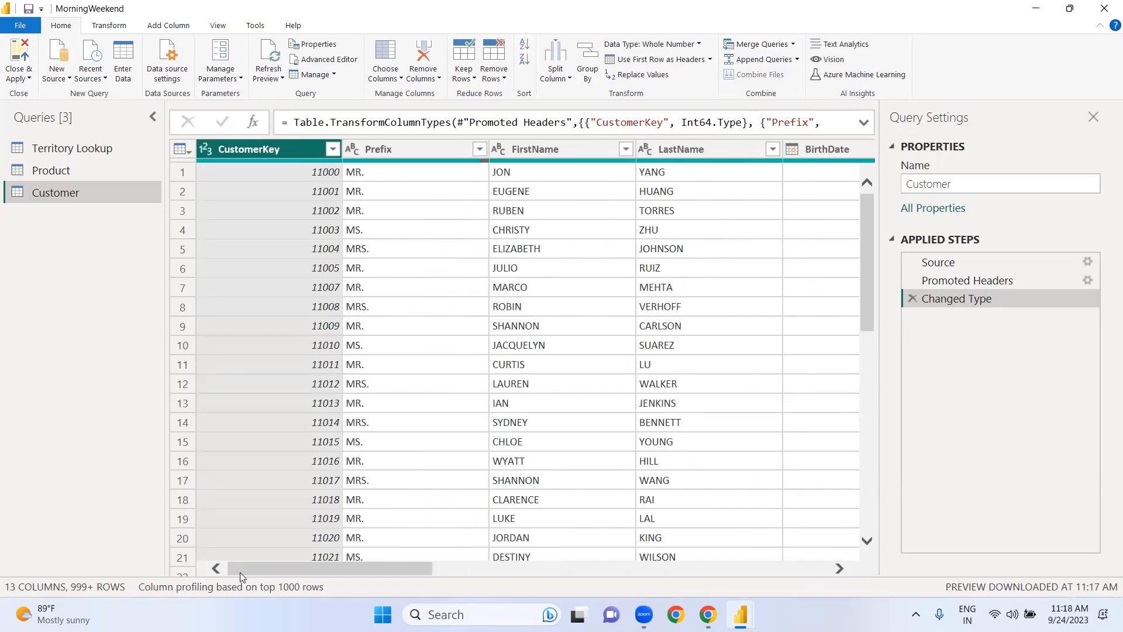
Step: Turn on column quality for the data preview and review the valid, error and empty shares across the Customer columns
click(219, 29)
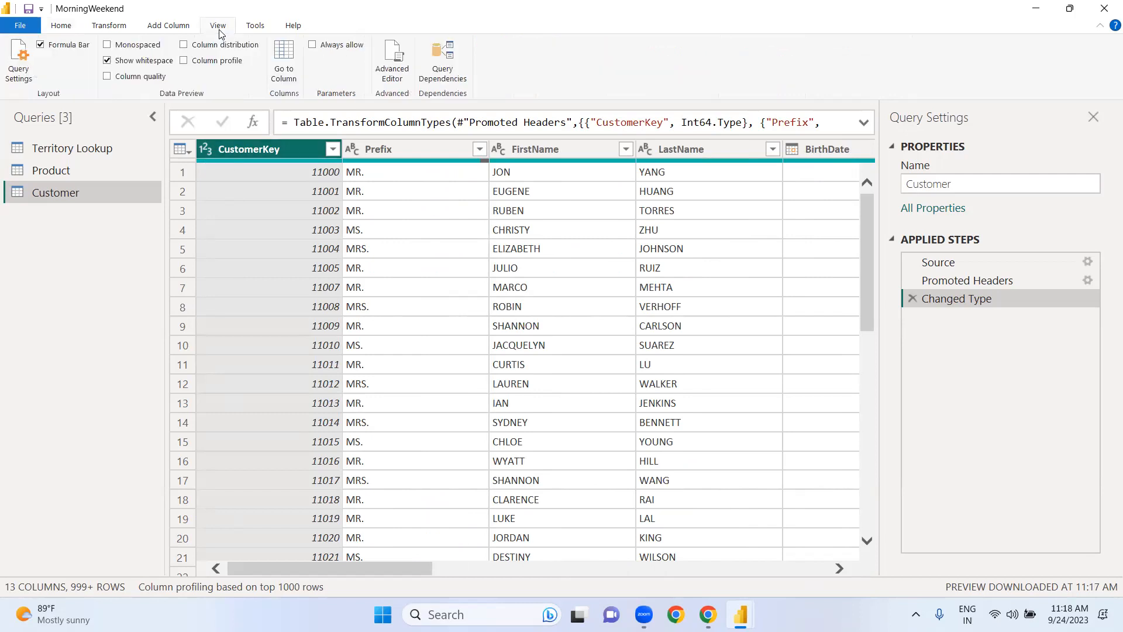
click(107, 81)
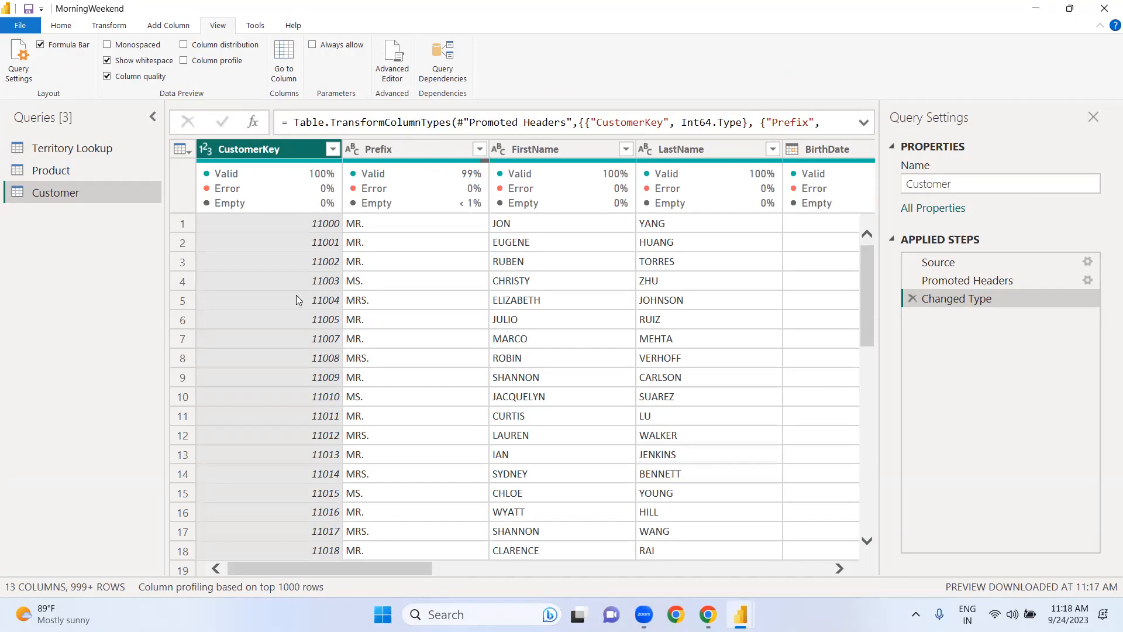
mouse_move(236, 189)
click(781, 569)
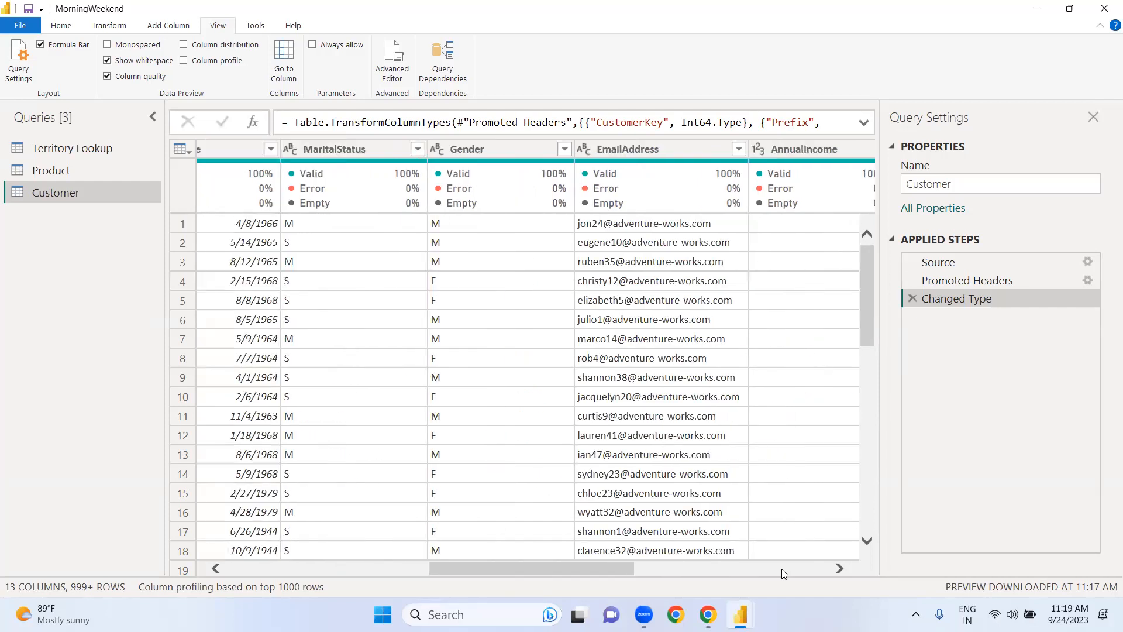
click(784, 570)
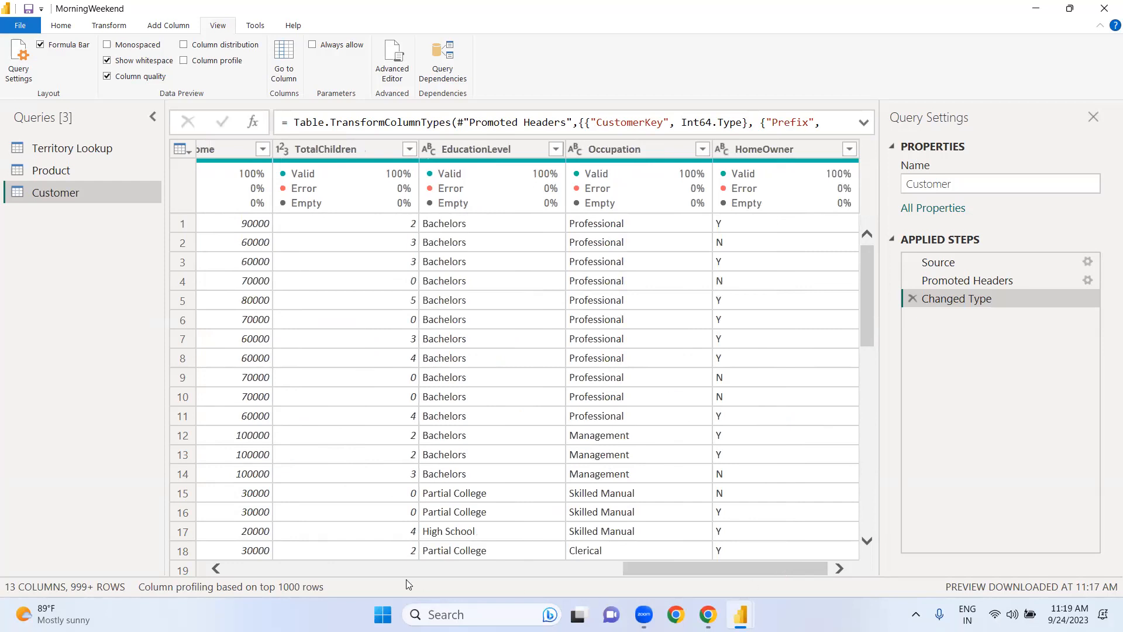
click(308, 567)
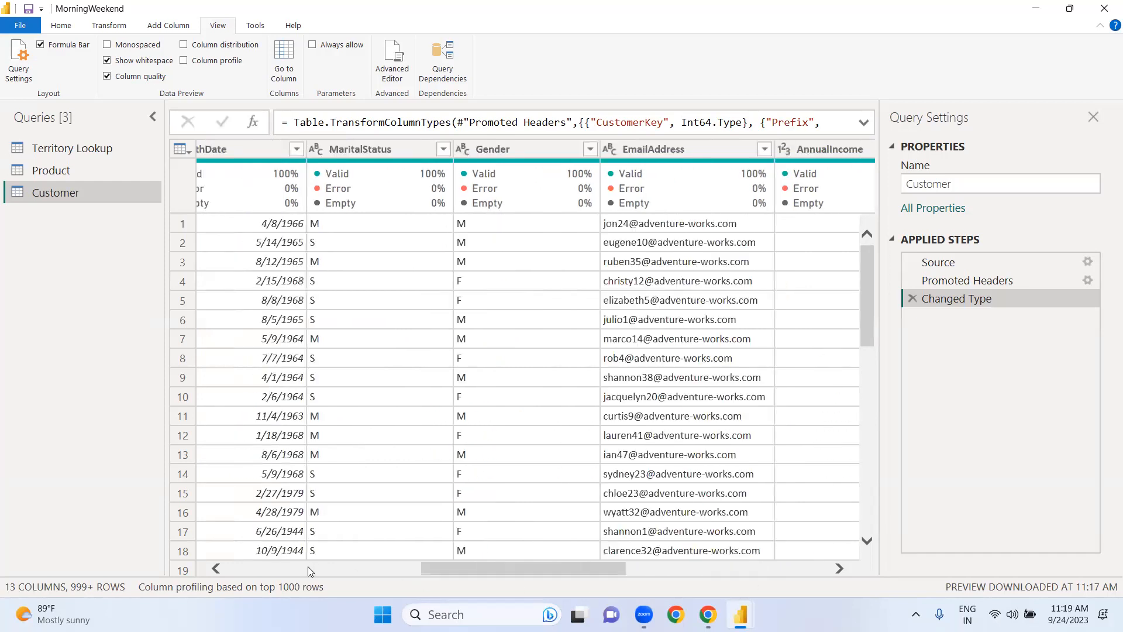
click(307, 567)
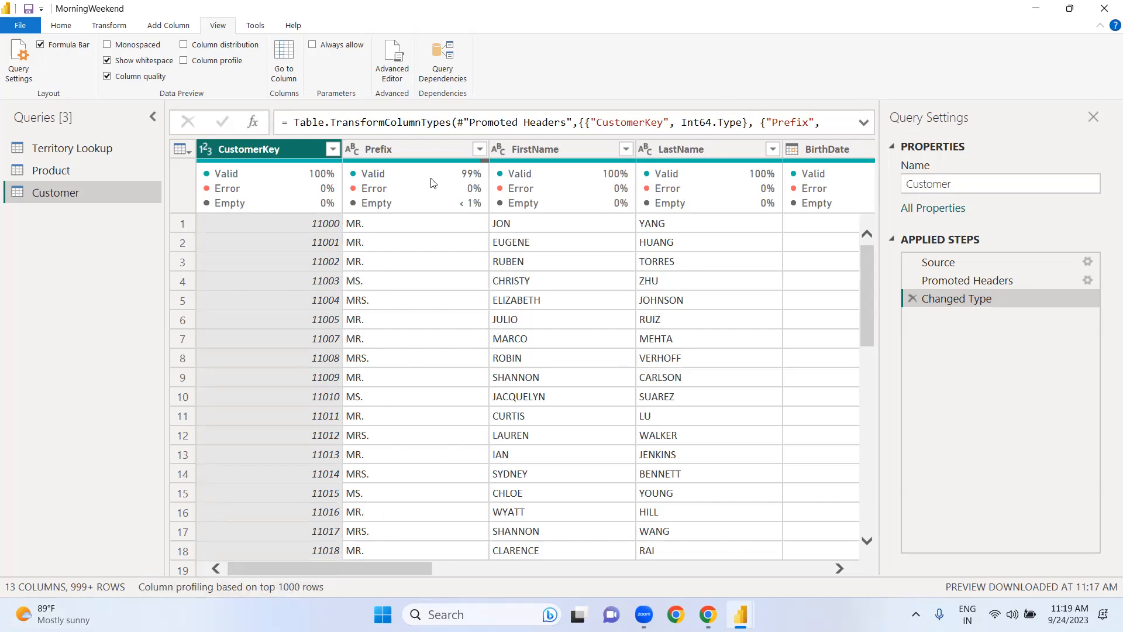
Step: Base the column profiling on the entire data set and check the updated quality figures of the Customer columns
mouse_move(339, 190)
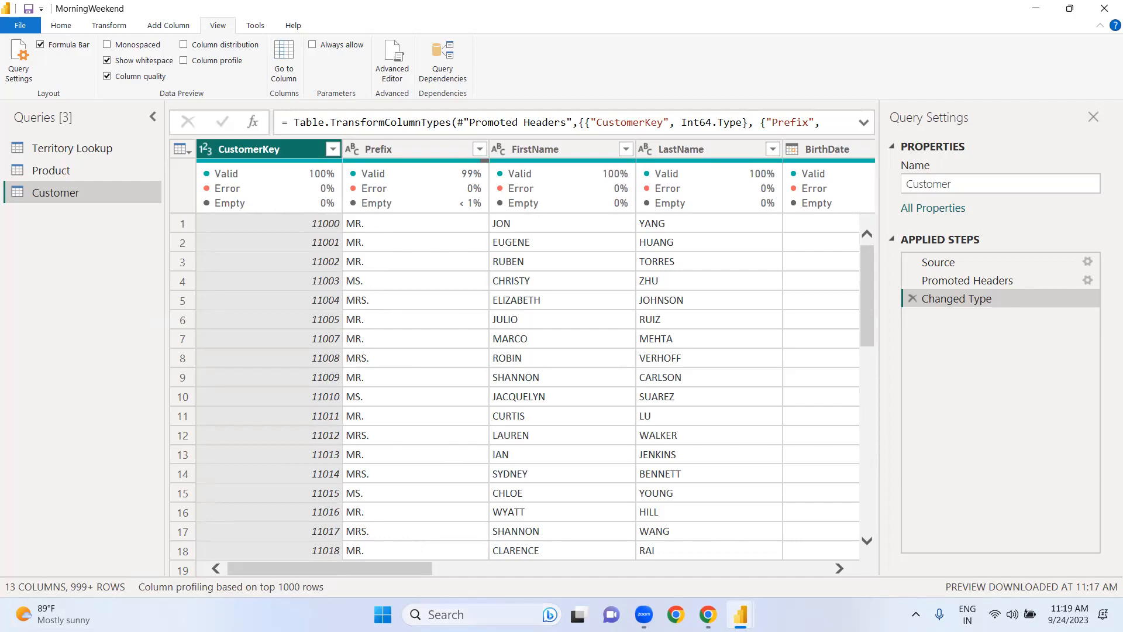
click(283, 589)
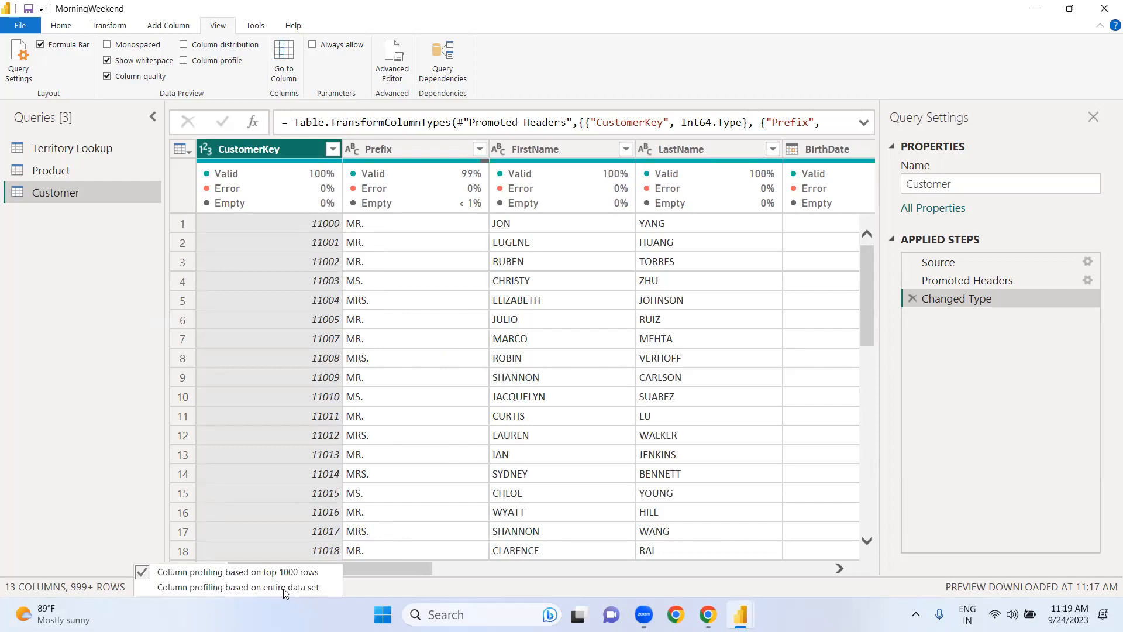
click(154, 587)
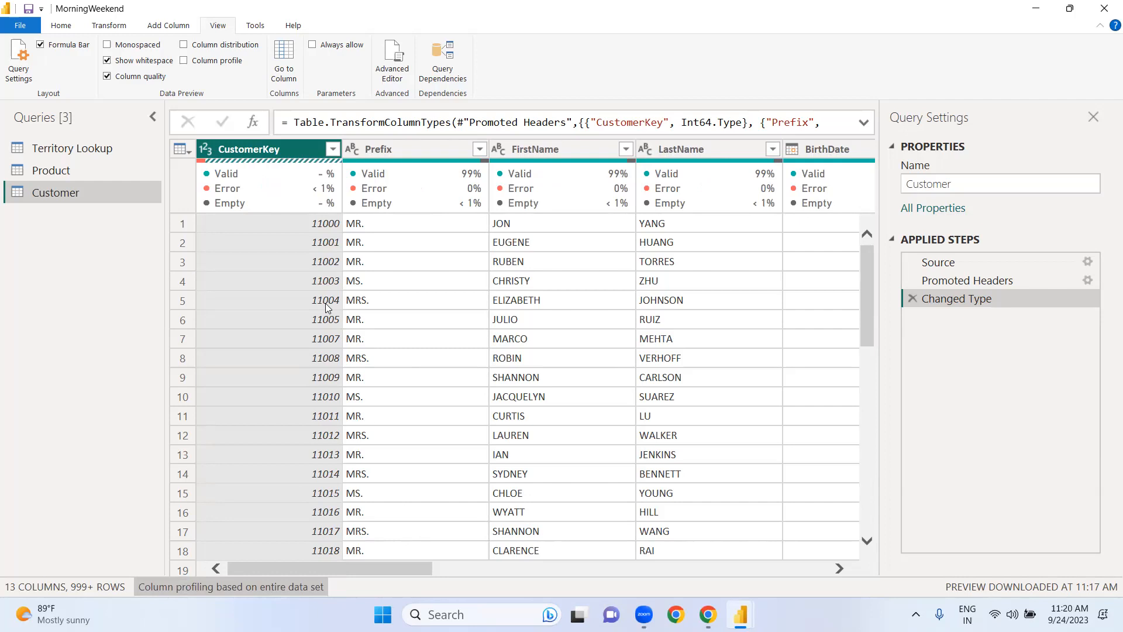
mouse_move(293, 193)
mouse_move(460, 203)
click(824, 568)
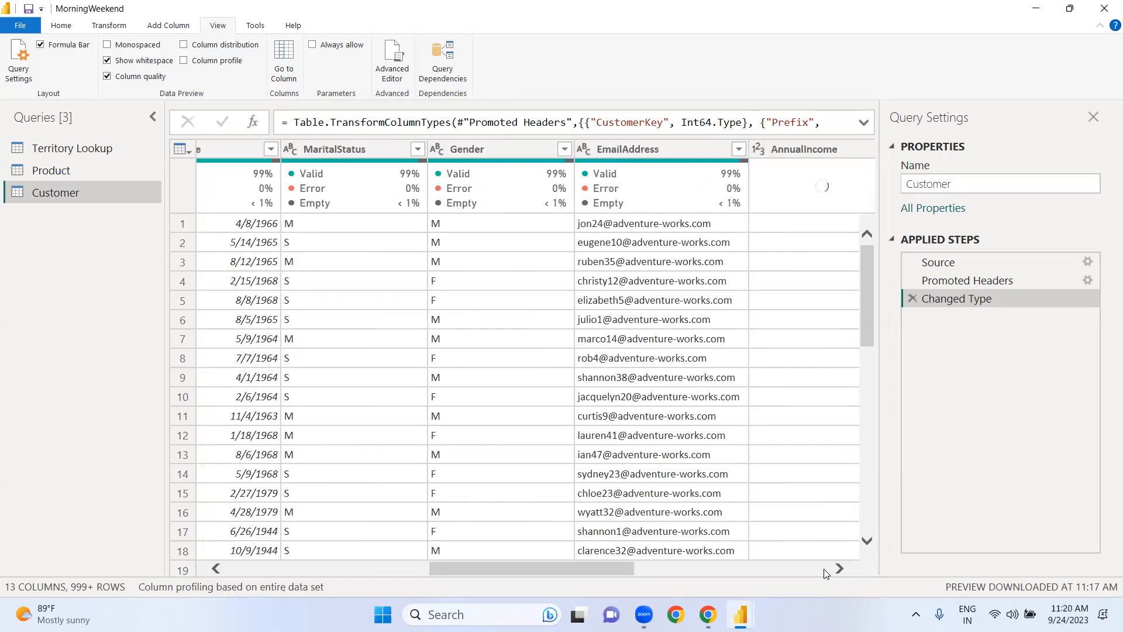
Step: Keep only the rows with errors in the CustomerKey column of the Customer query
click(237, 567)
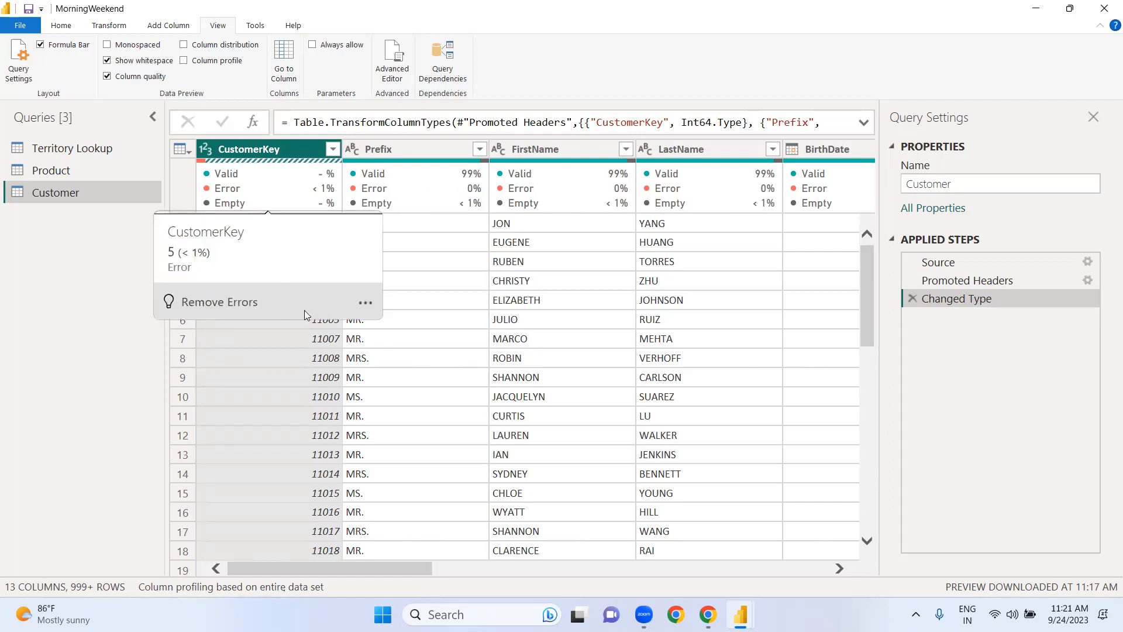
click(365, 303)
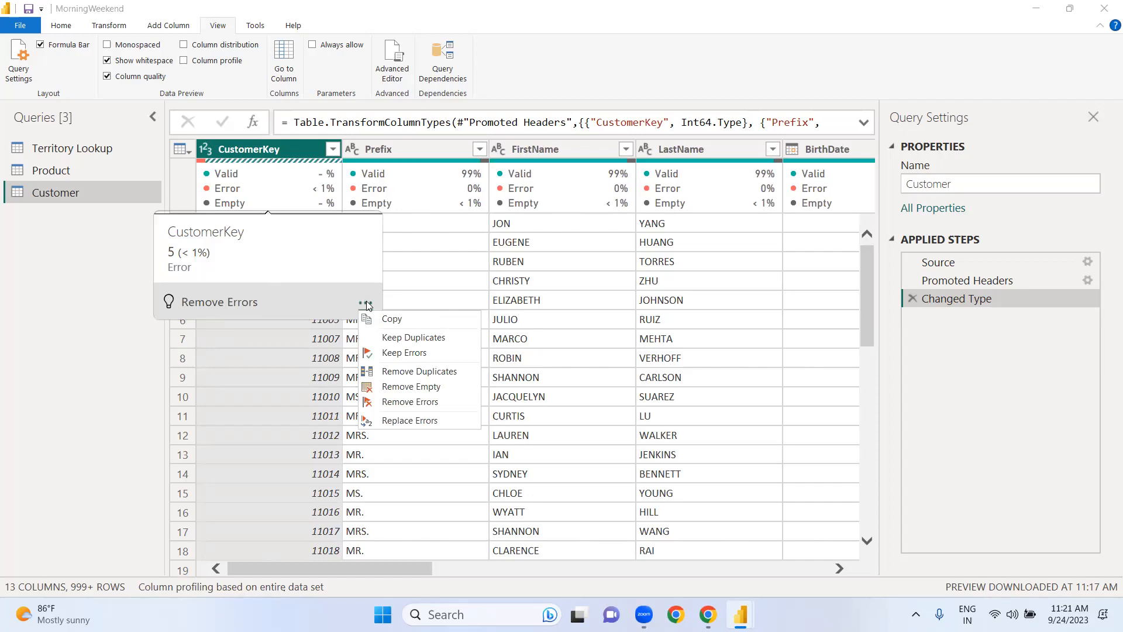
click(398, 354)
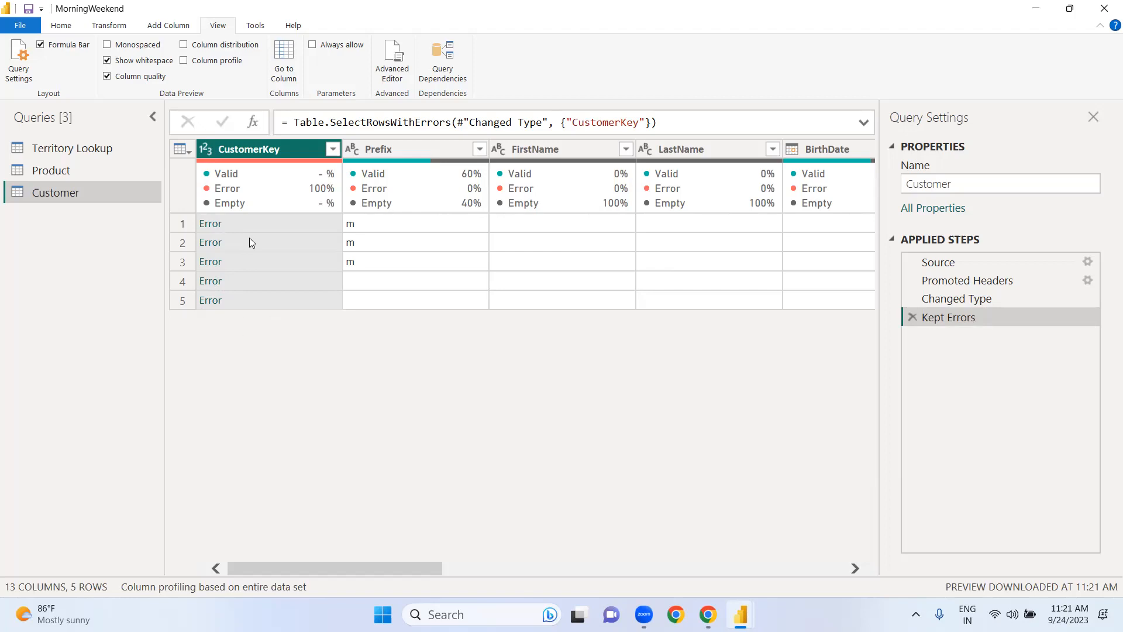
Step: Inspect the error details of CustomerKey in rows 1 and 2, deleting the applied step that each drill-down adds
mouse_move(256, 175)
click(211, 223)
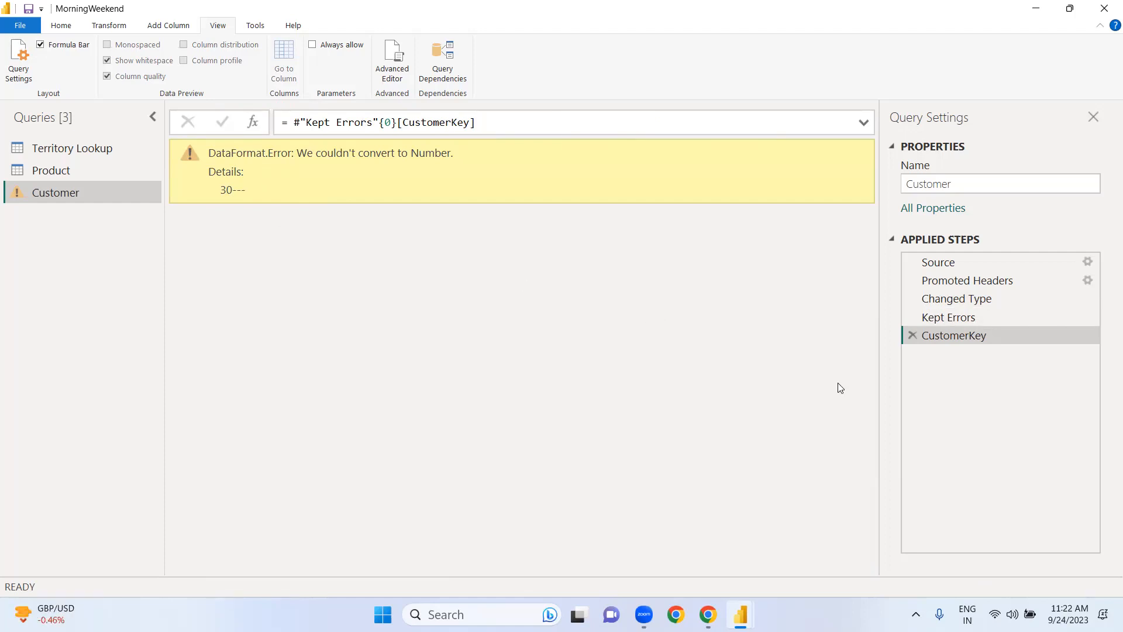
click(914, 334)
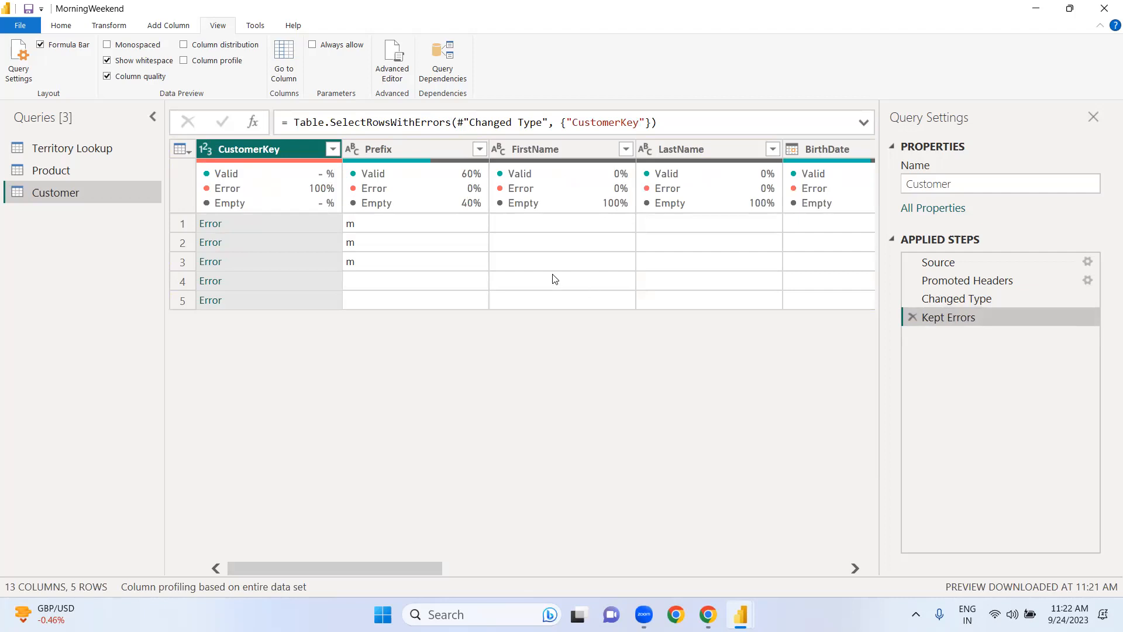
click(211, 242)
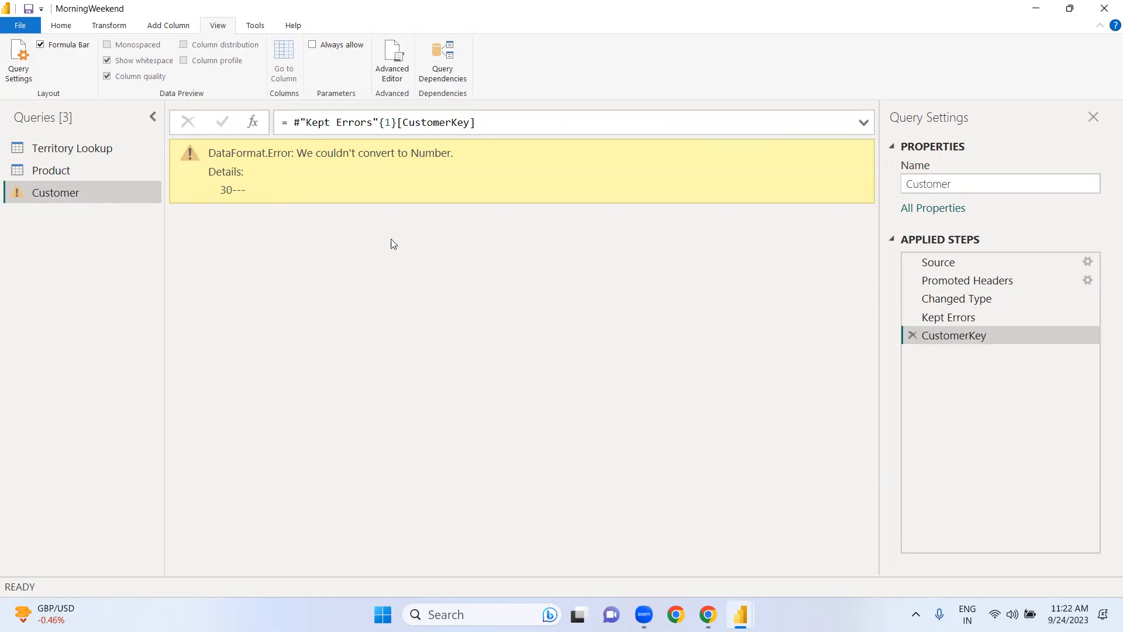
click(913, 335)
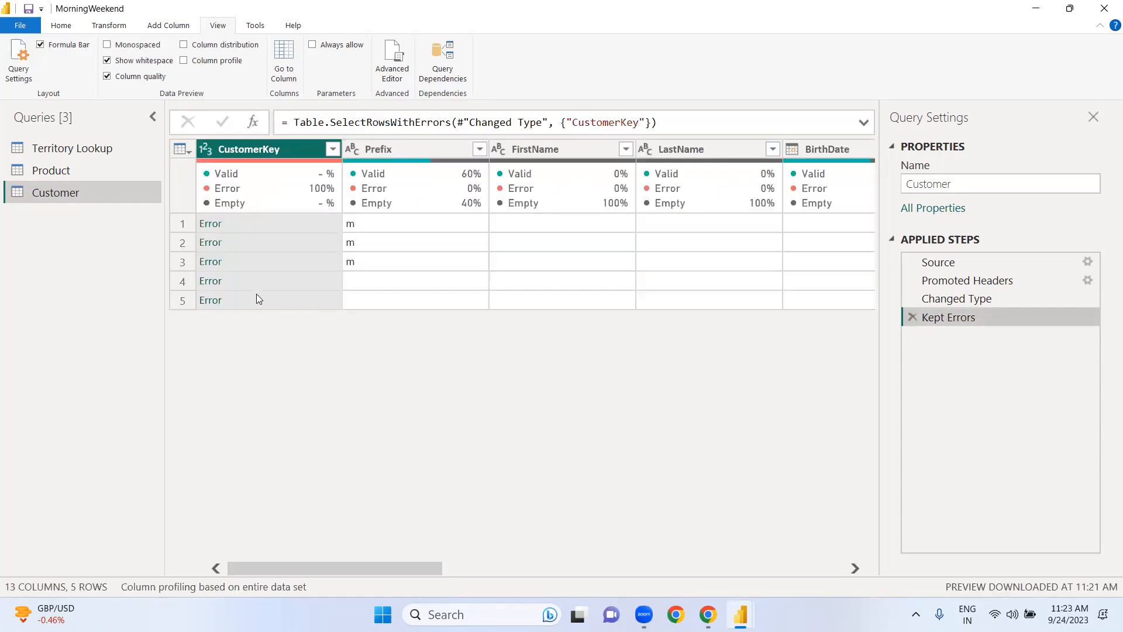
Step: Inspect the error details of CustomerKey in rows 3, 4 and 5, deleting the applied step that each drill-down adds
click(210, 261)
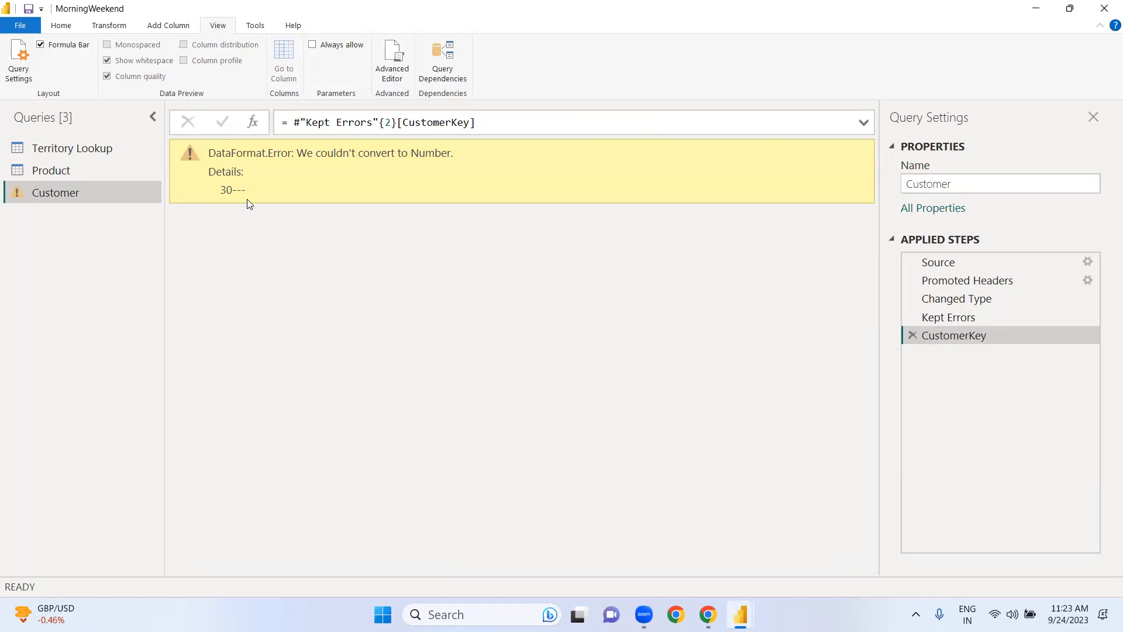
click(912, 336)
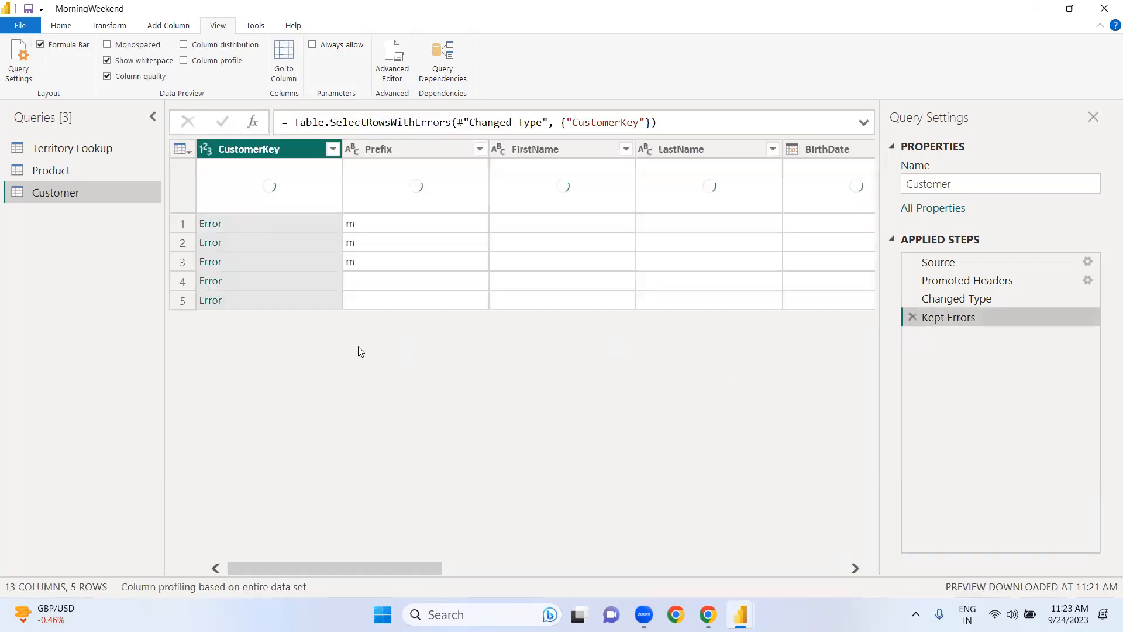
click(215, 284)
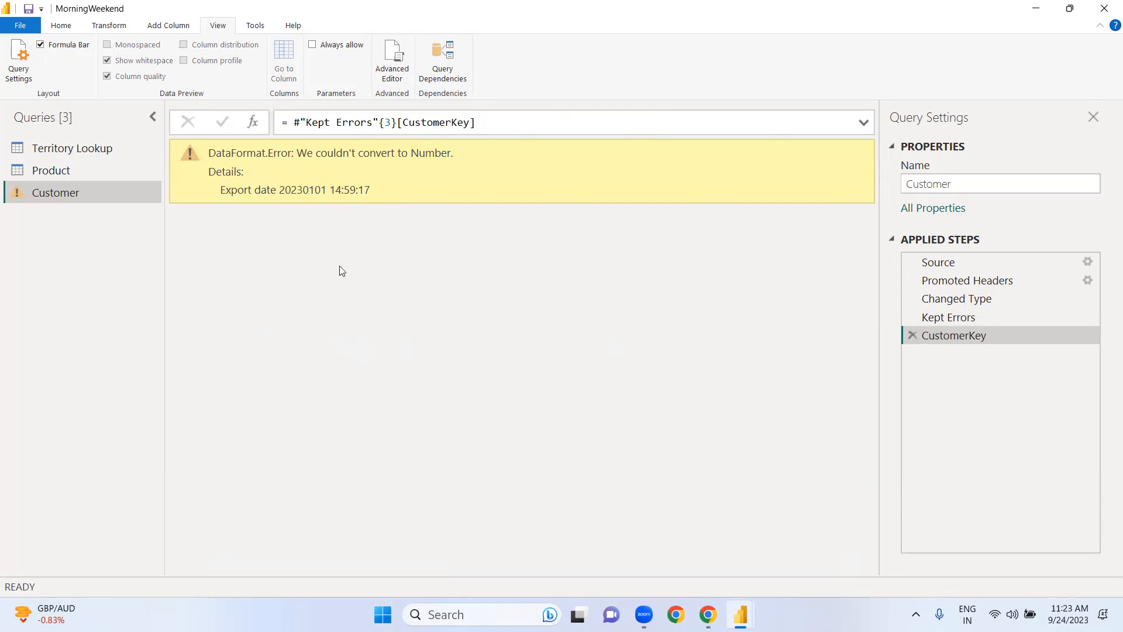
click(912, 335)
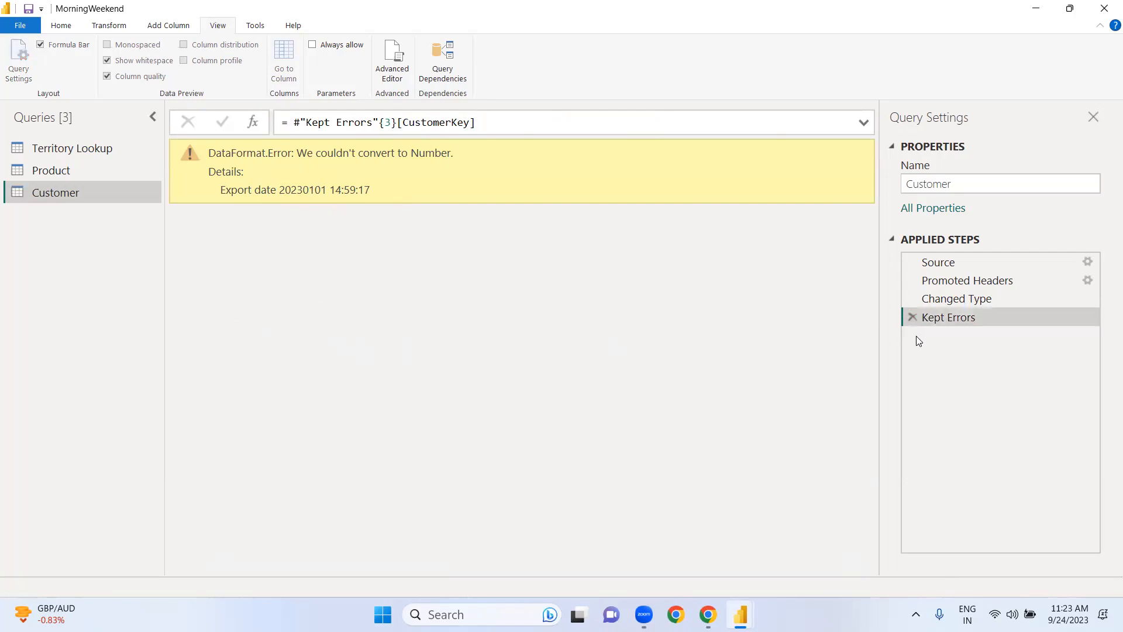
click(210, 300)
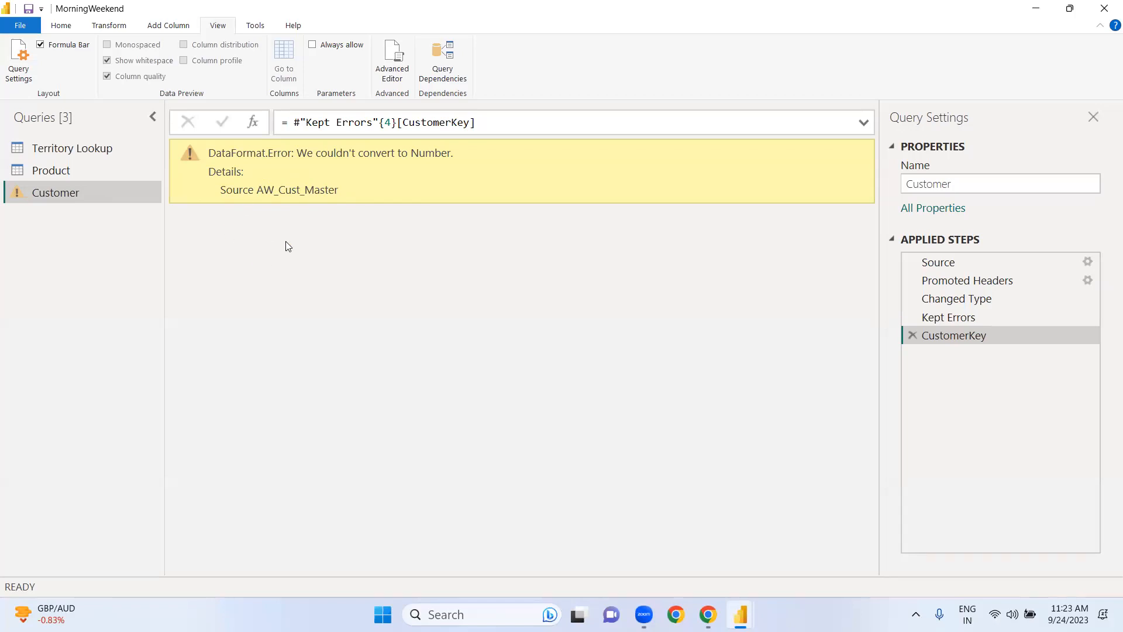
click(912, 338)
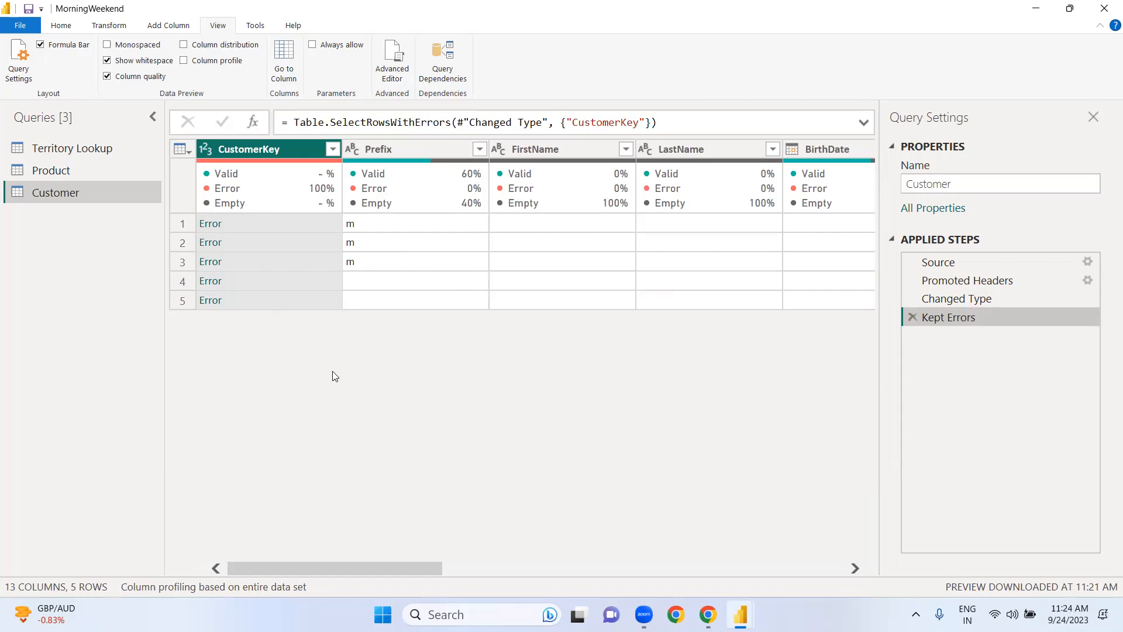
Step: Delete the Kept Errors step and remove the rows with errors in the CustomerKey column
click(913, 317)
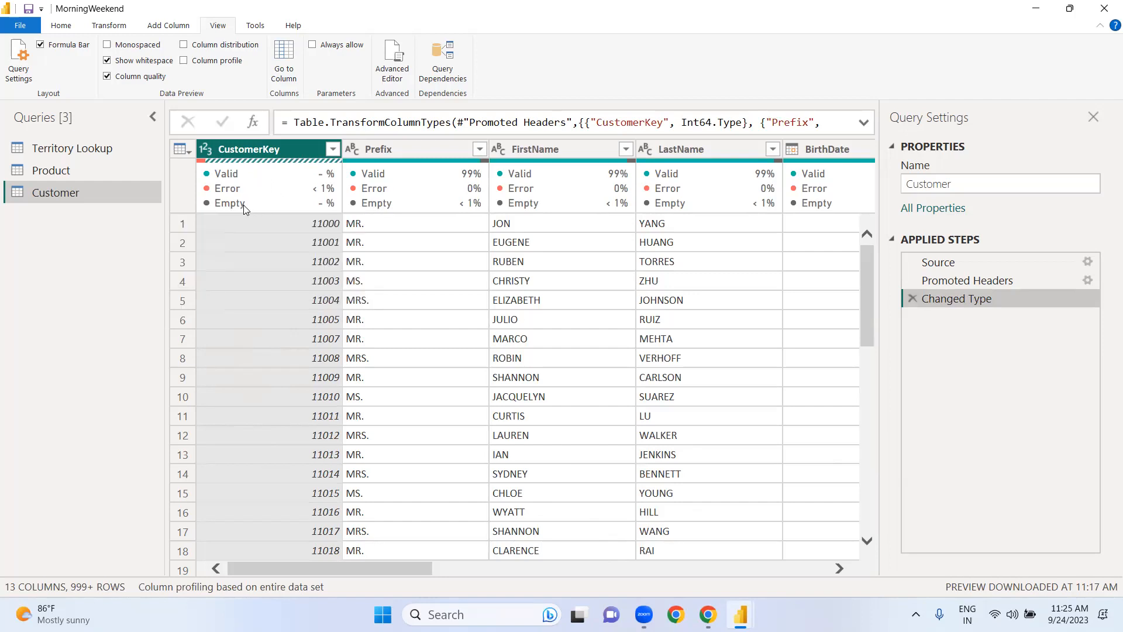
mouse_move(271, 197)
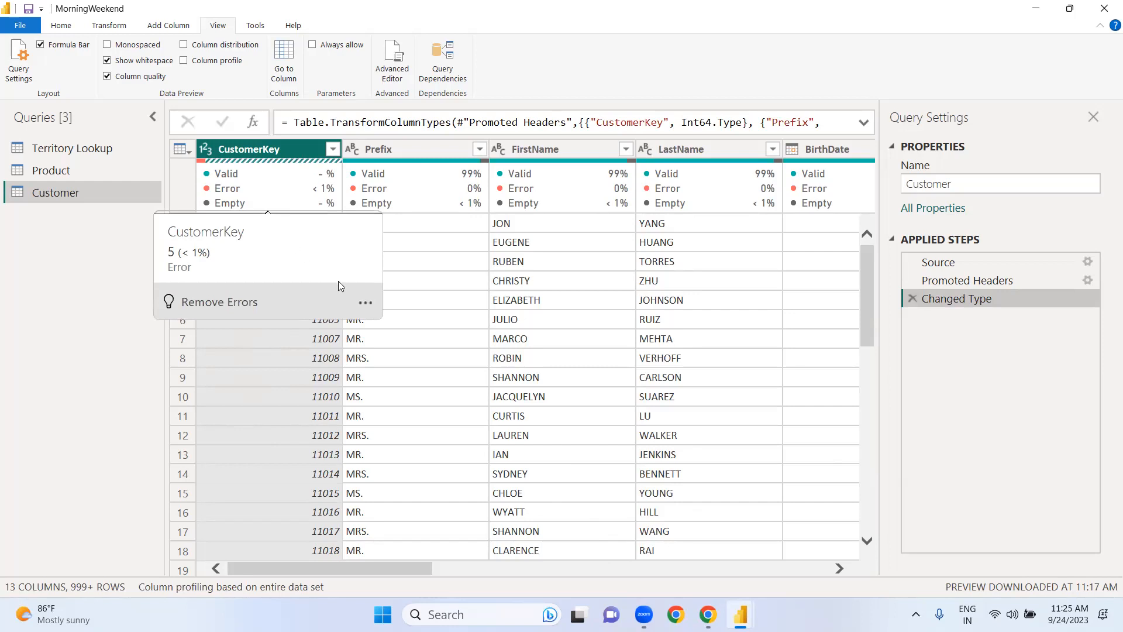
click(368, 304)
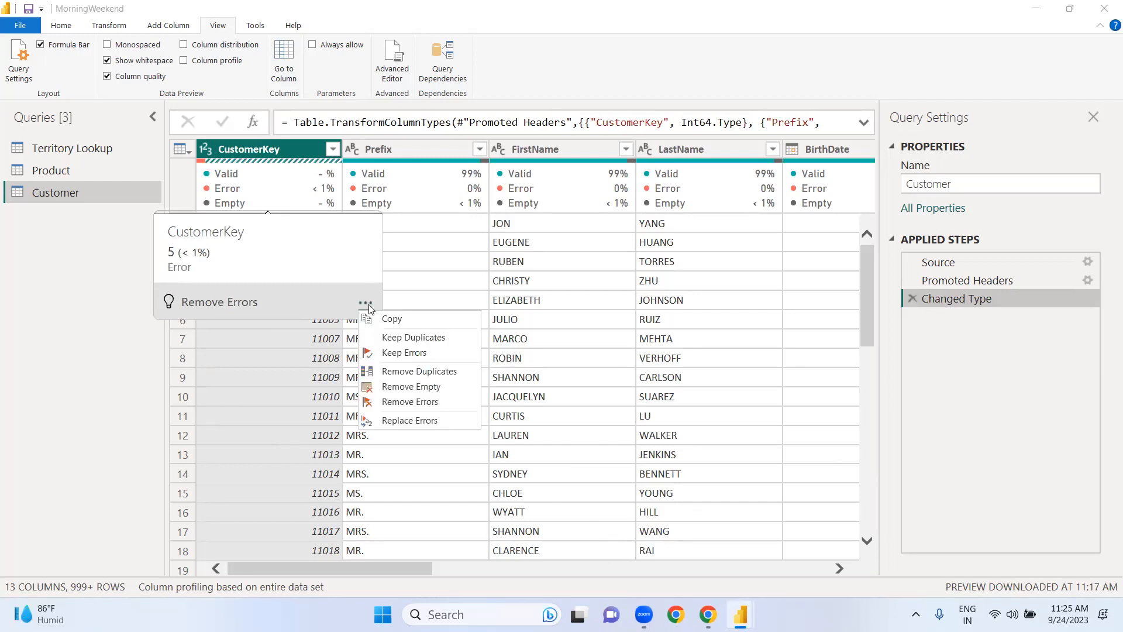
click(388, 402)
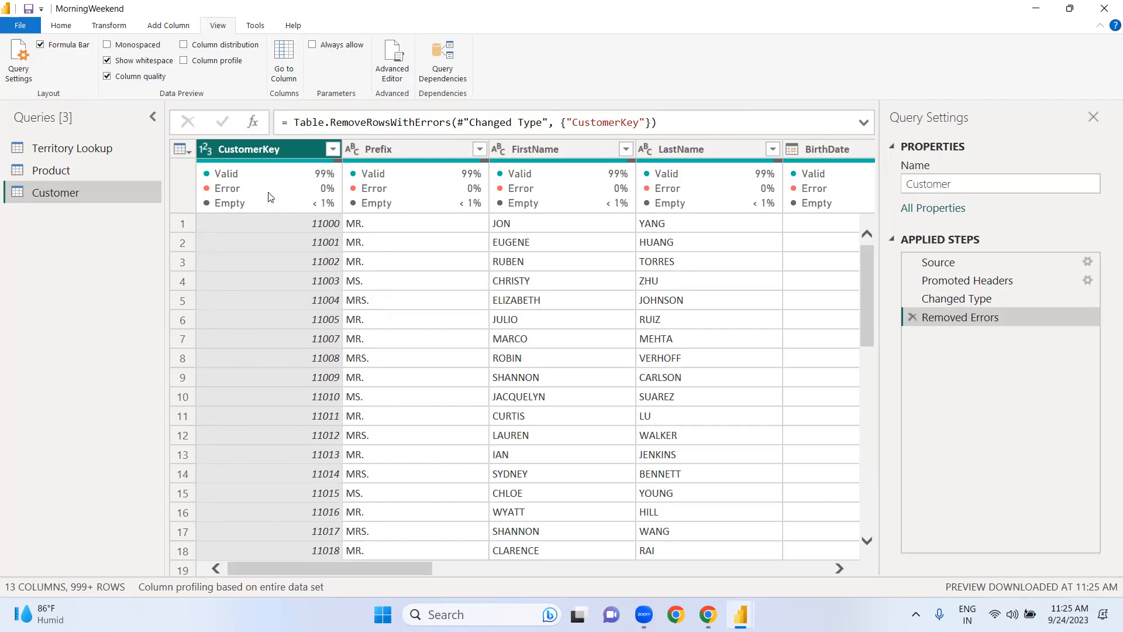
Step: Try removing the rows with an empty CustomerKey, and delete the filter step this adds
mouse_move(267, 193)
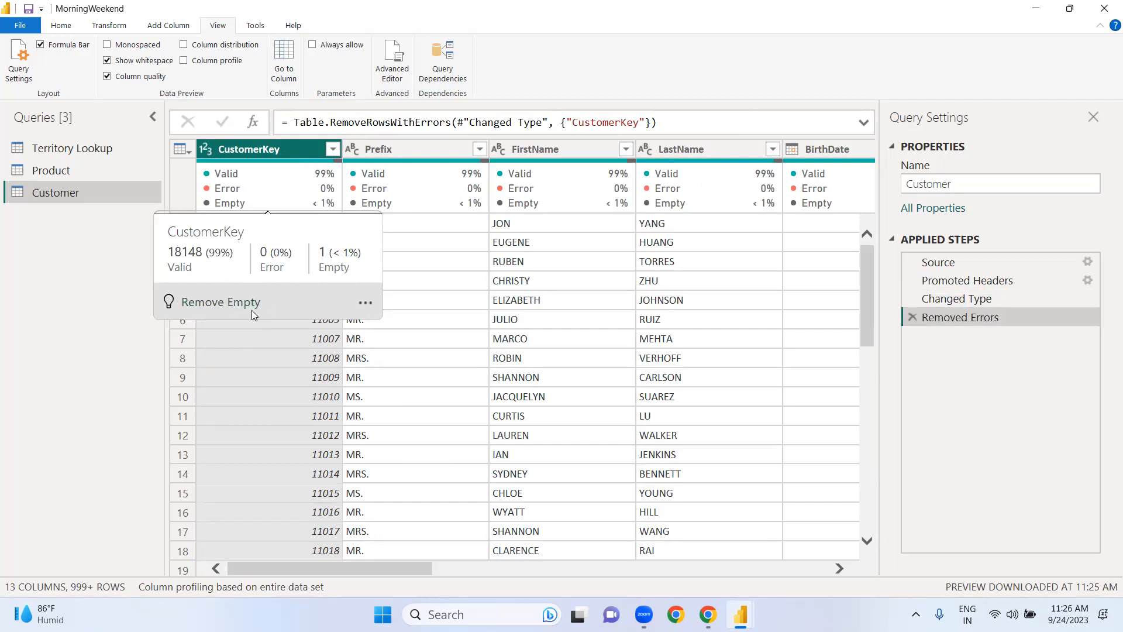
click(365, 302)
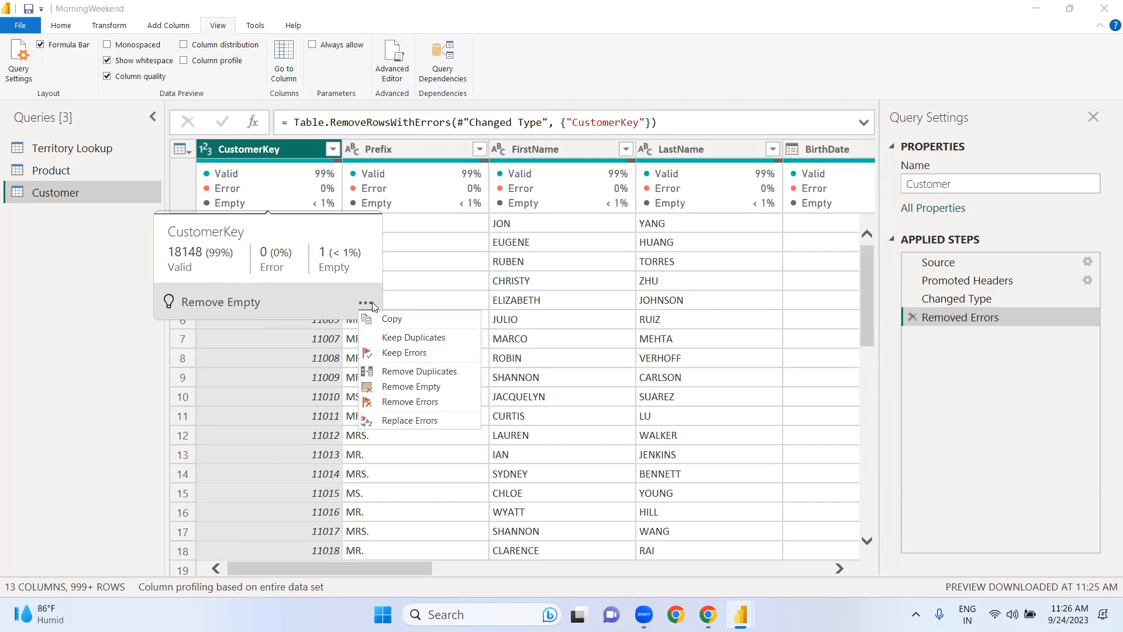
click(403, 386)
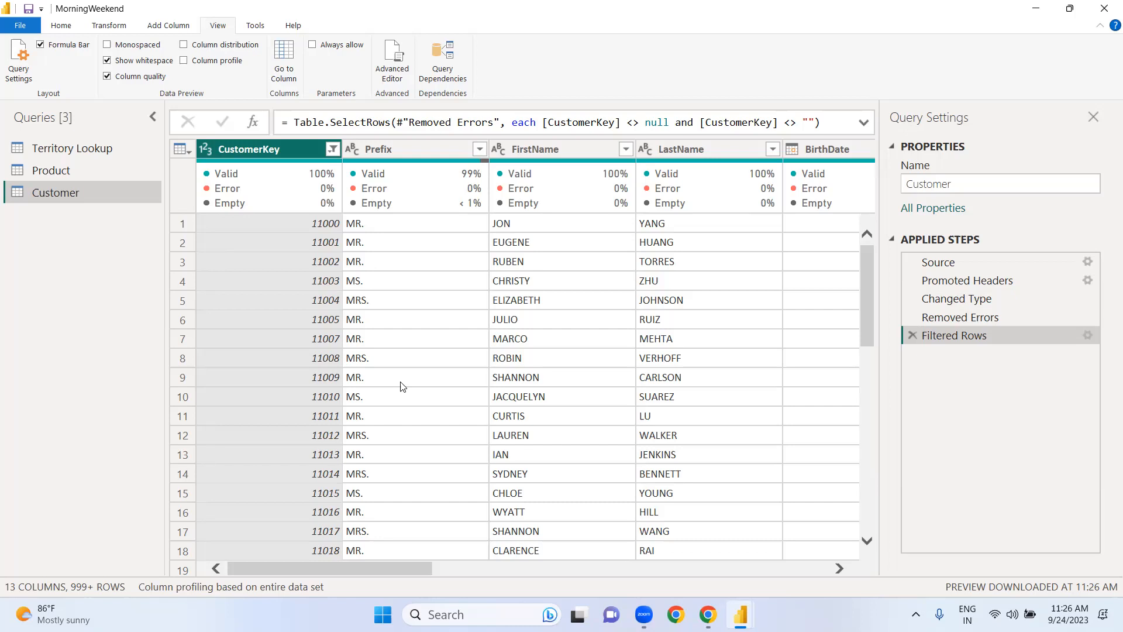
click(913, 334)
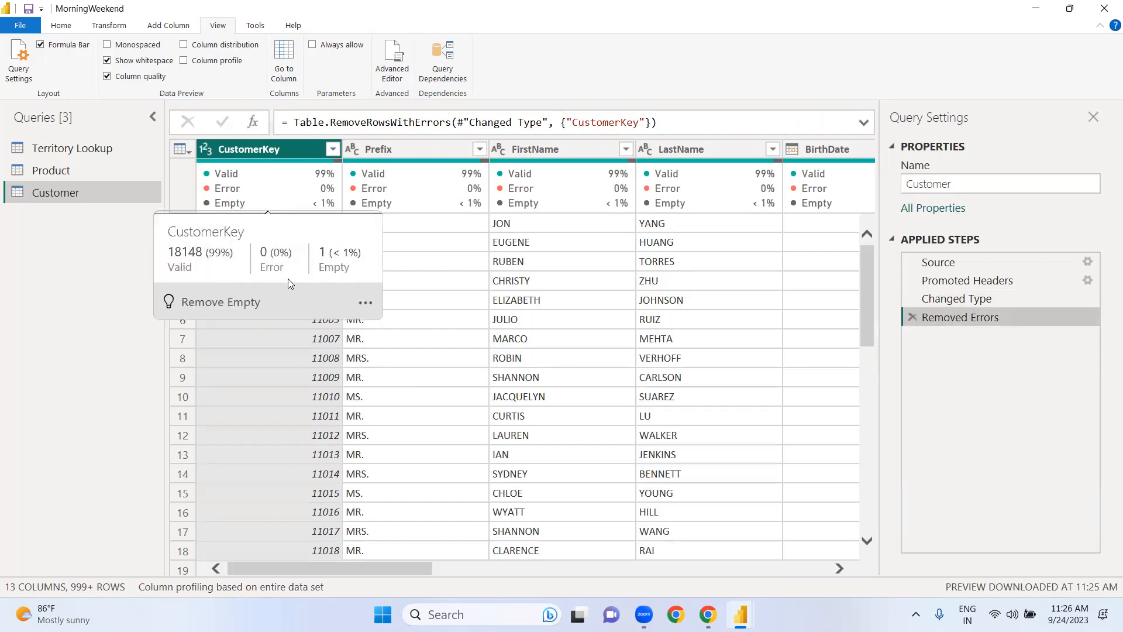
click(362, 300)
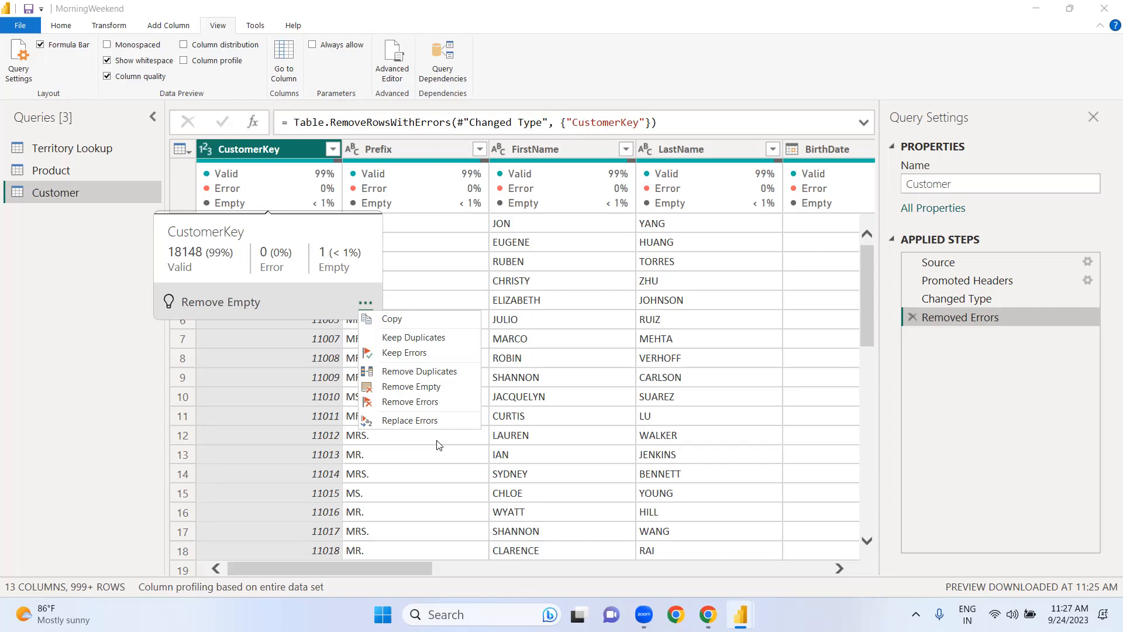
click(253, 377)
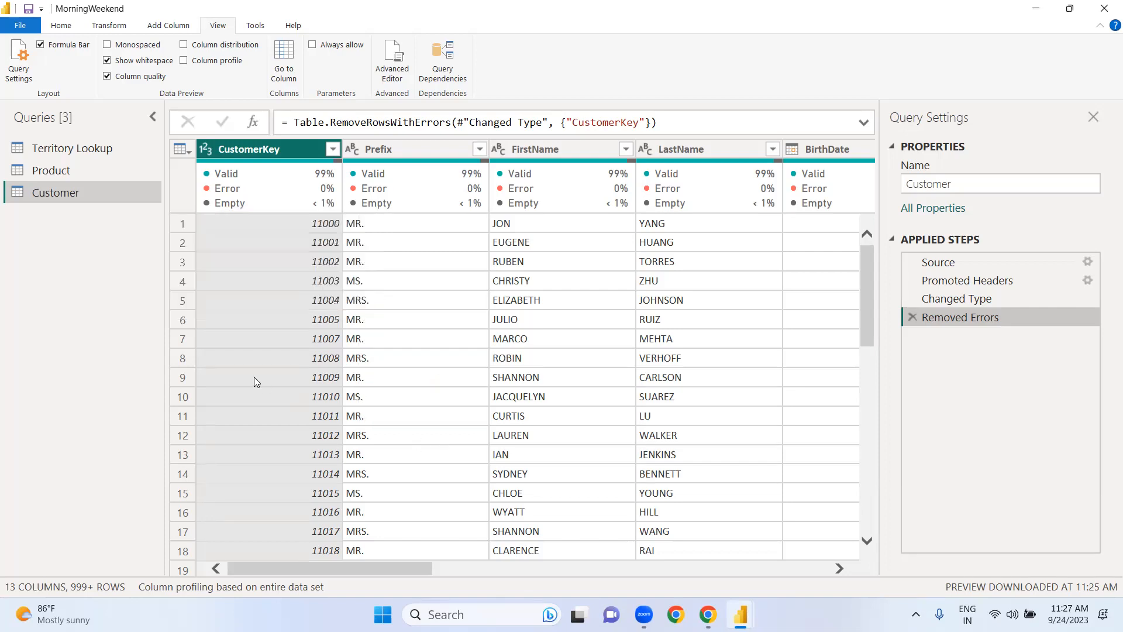
drag(869, 272, 866, 373)
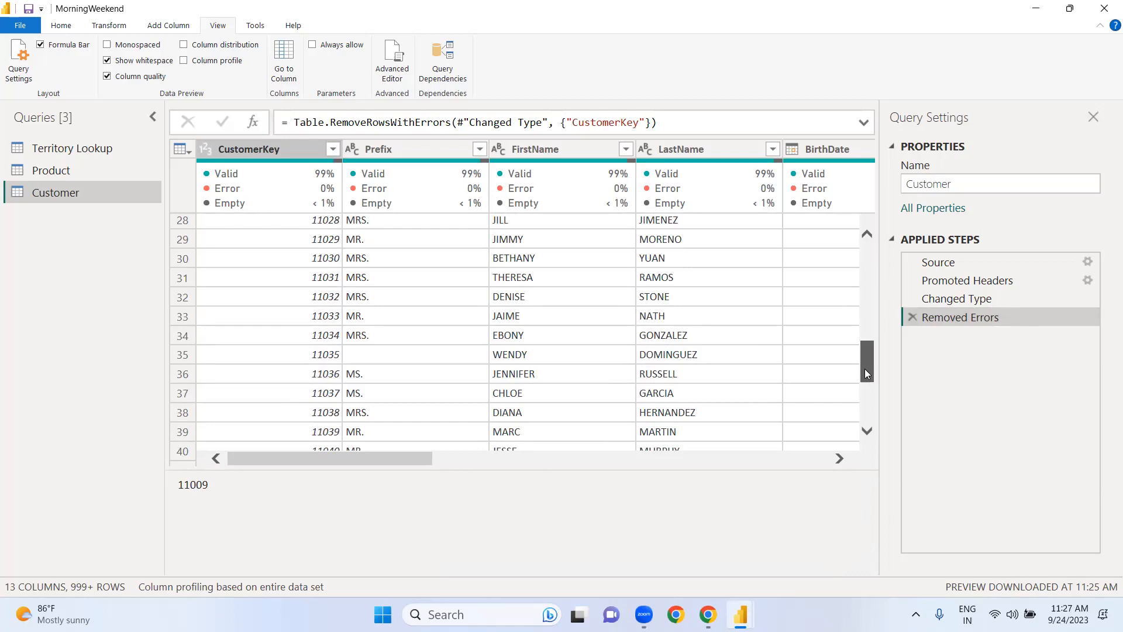
drag(866, 373, 868, 235)
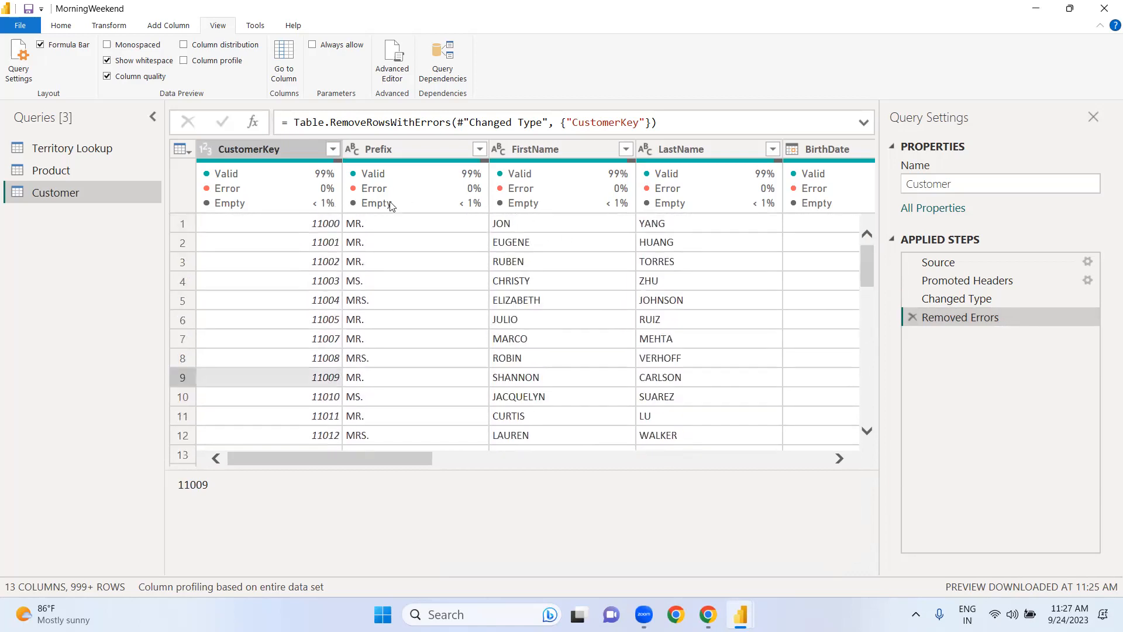
Step: Reapply the removal of empty CustomerKey rows to check the remaining records, and delete that filter step again
mouse_move(280, 195)
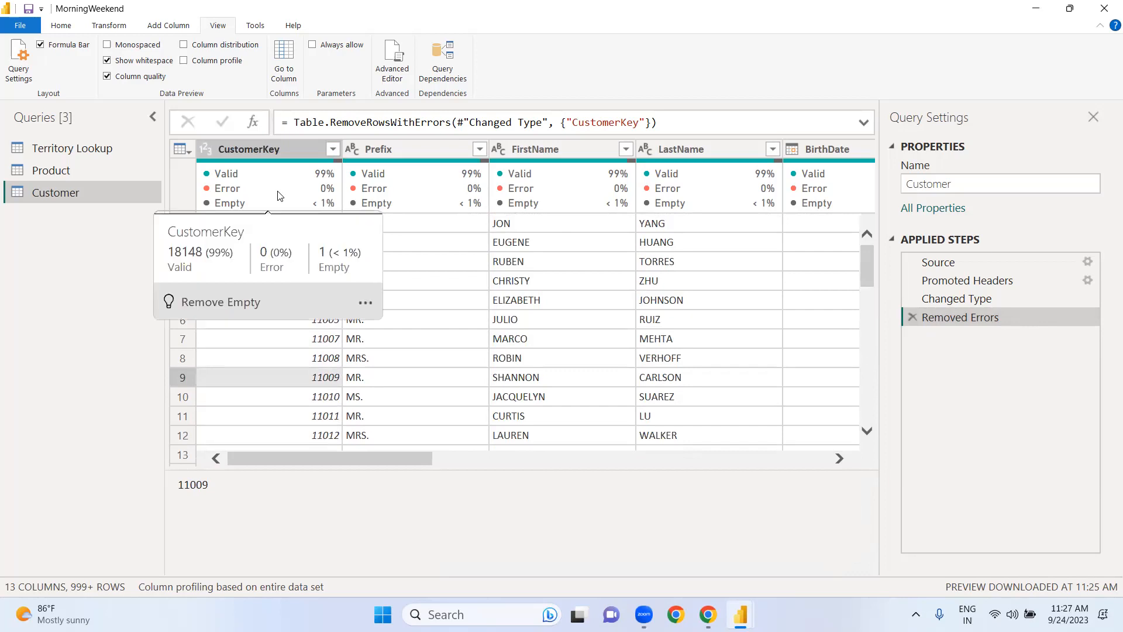
click(365, 302)
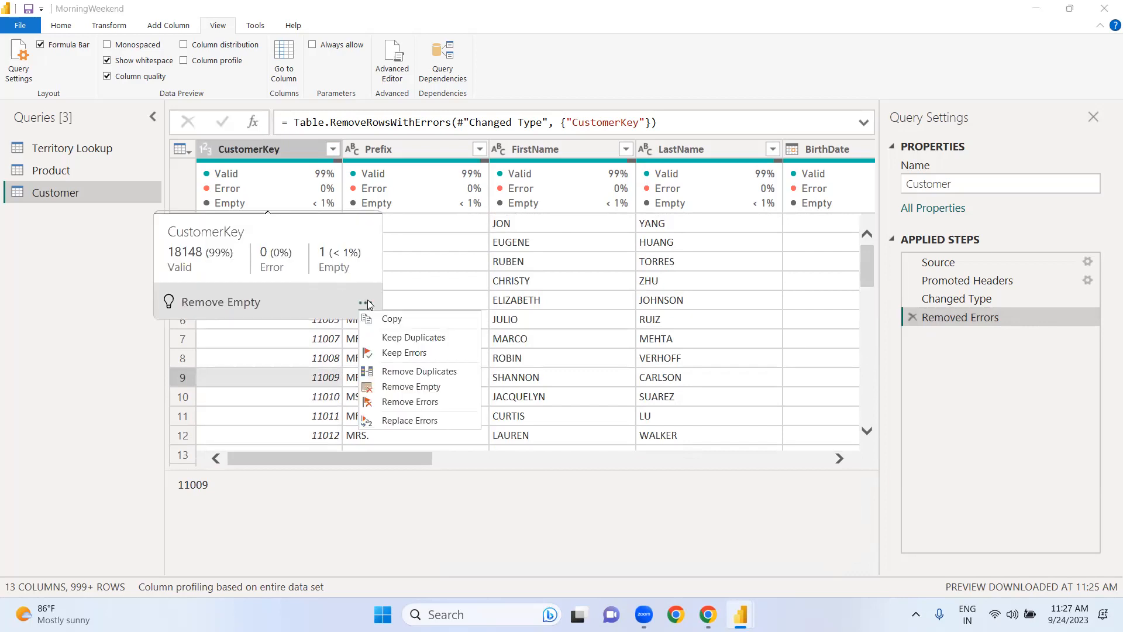
click(402, 387)
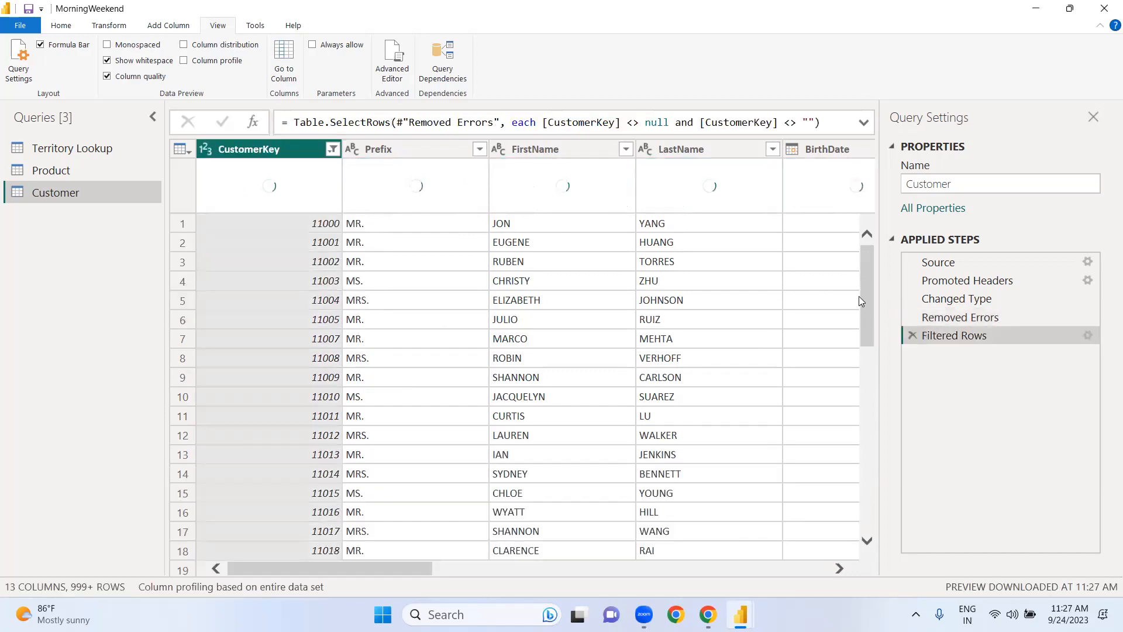
drag(865, 296, 852, 559)
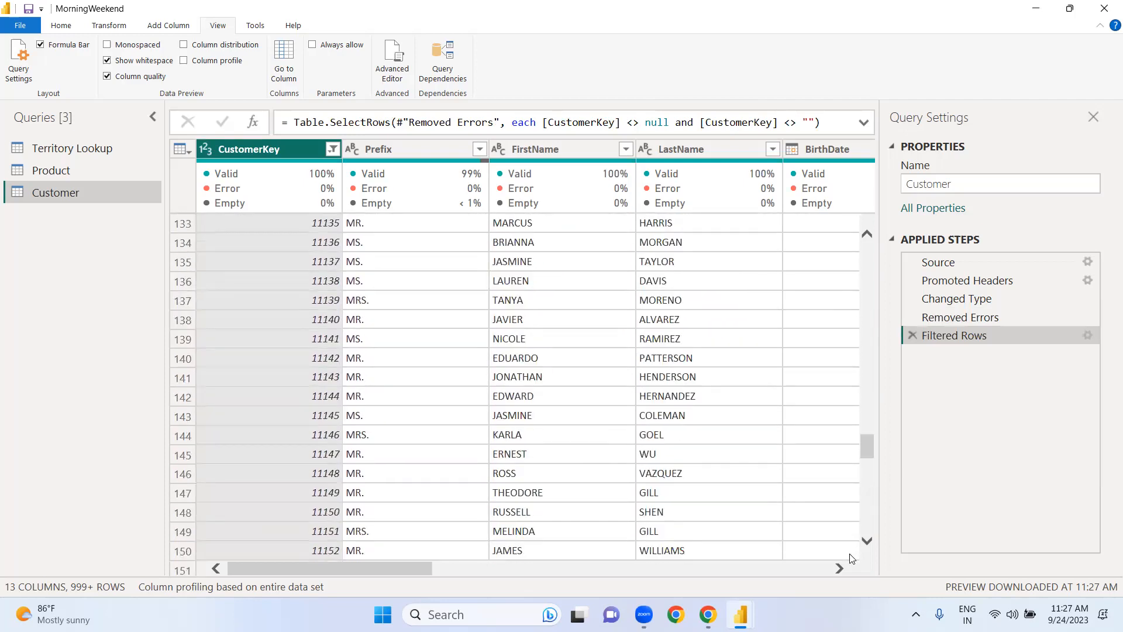
drag(866, 460, 862, 537)
drag(864, 467, 870, 246)
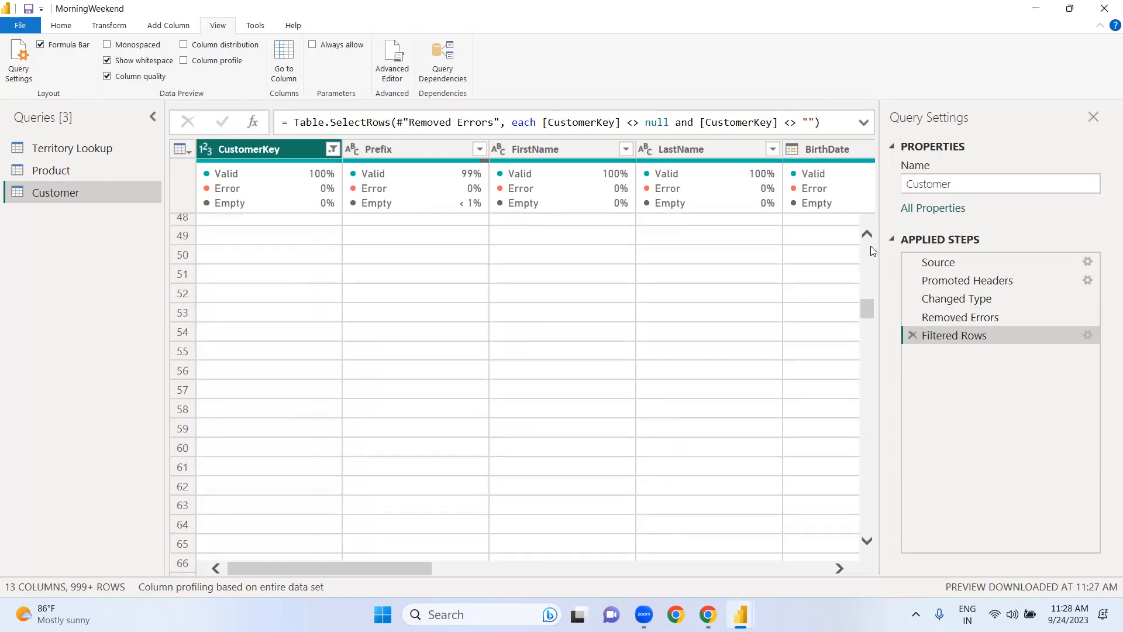
click(912, 336)
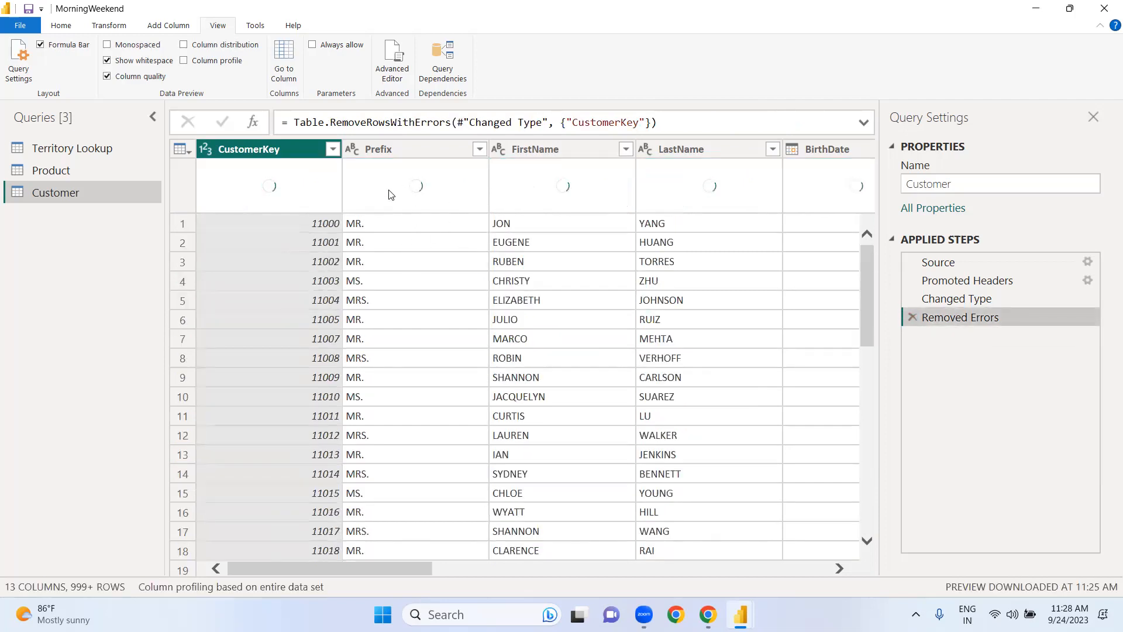
Step: Look through the Customer rows for blank values in the Prefix column
mouse_move(416, 193)
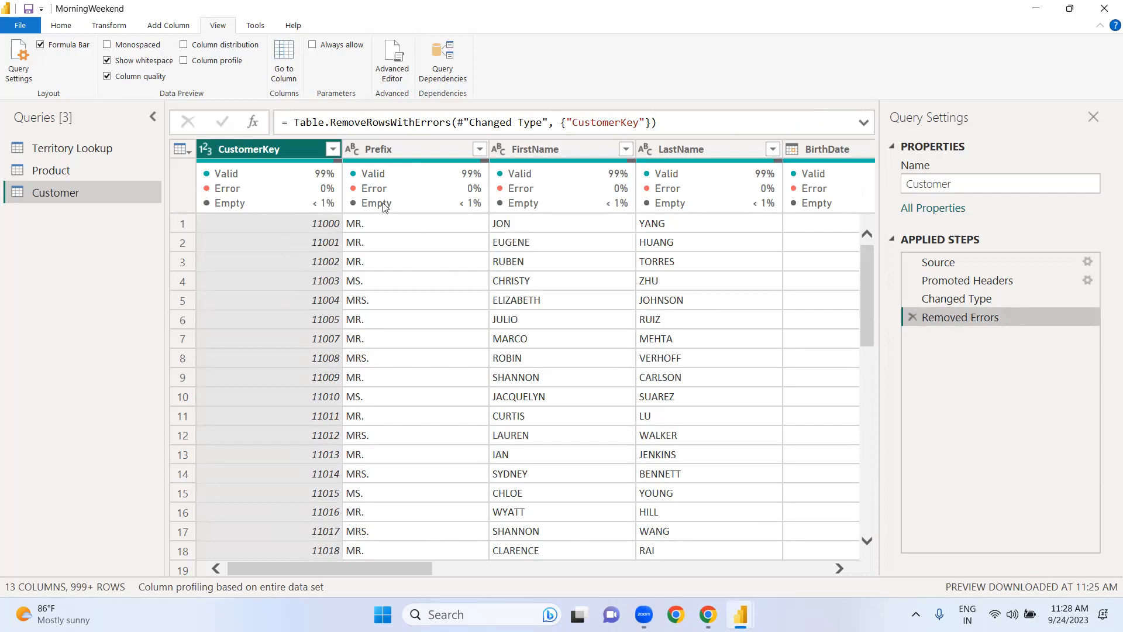
drag(865, 304, 863, 374)
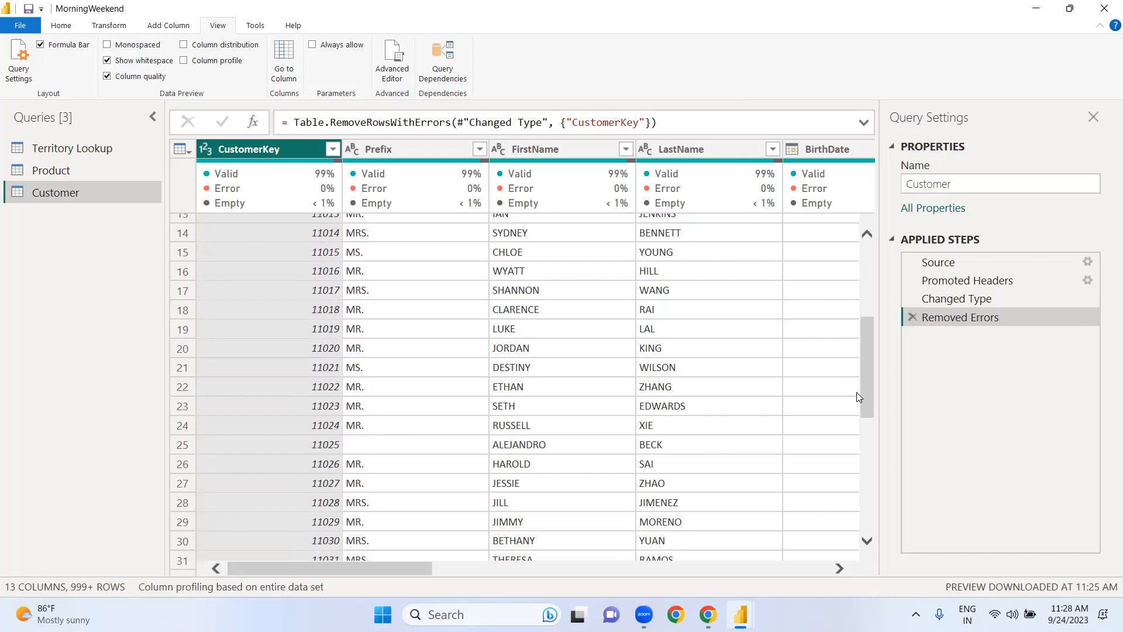
drag(868, 353, 875, 407)
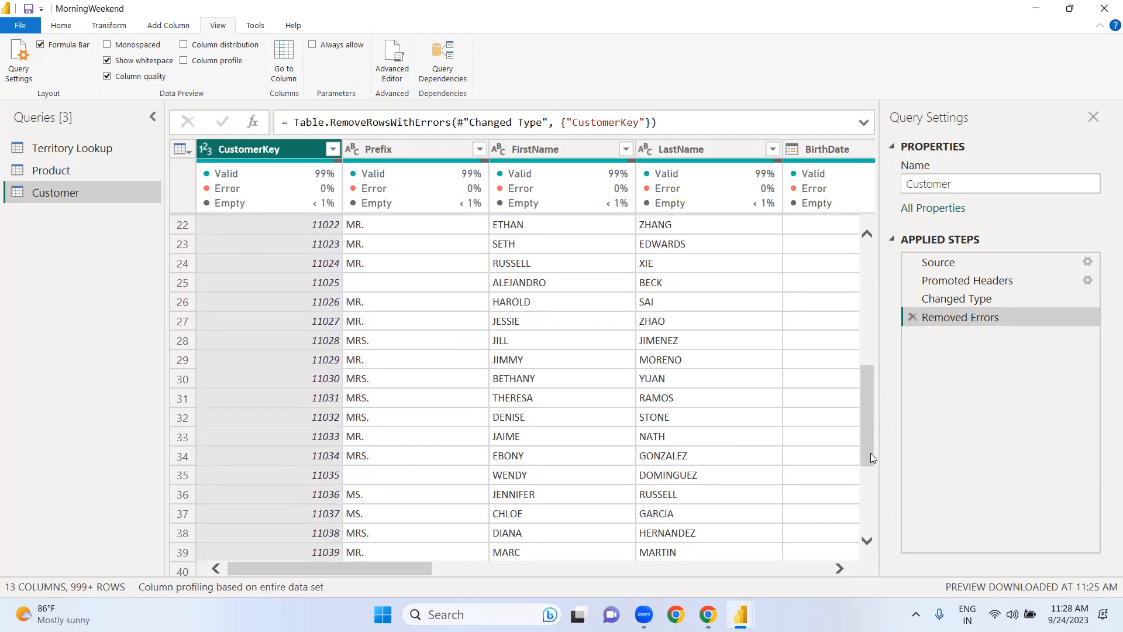
drag(866, 457, 865, 511)
drag(863, 506, 860, 556)
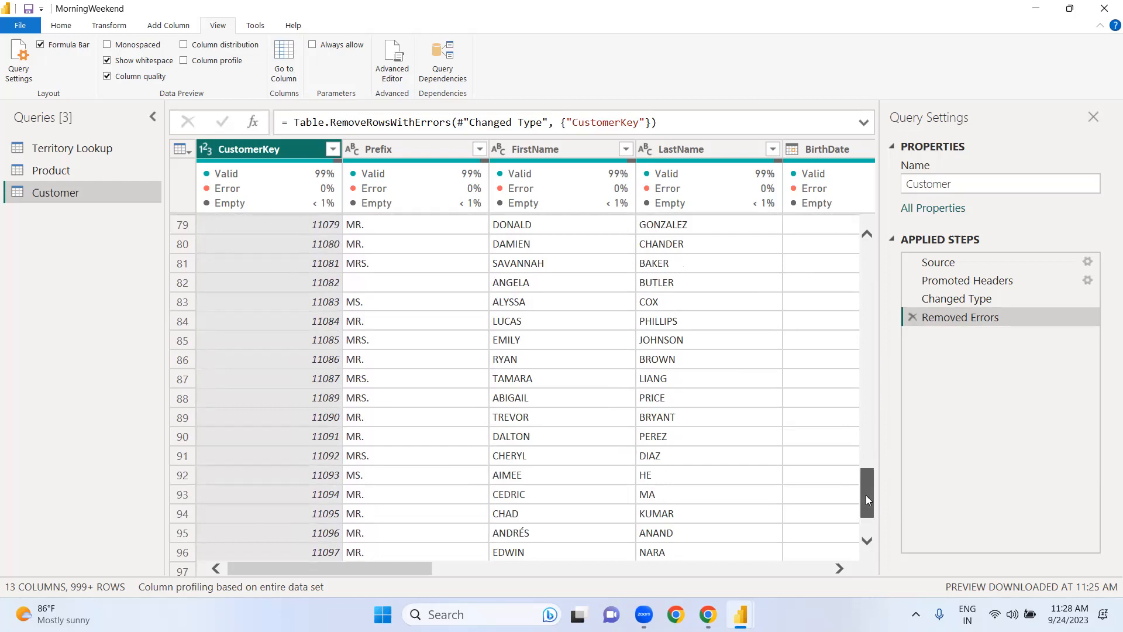
drag(866, 496, 864, 568)
drag(864, 492, 864, 541)
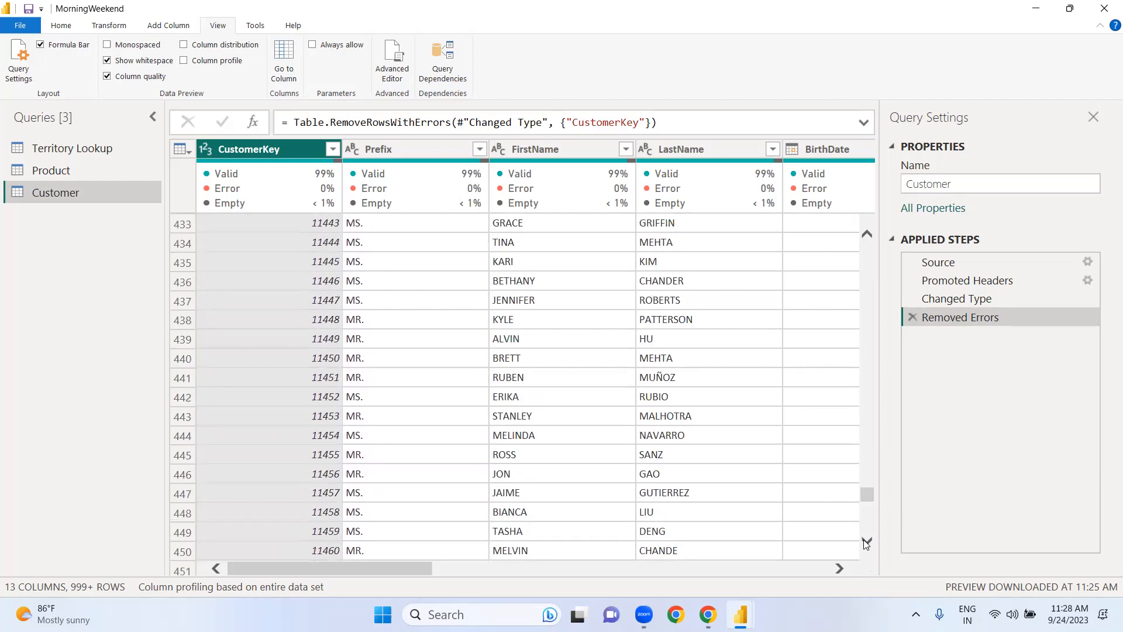
drag(871, 488, 870, 224)
click(869, 538)
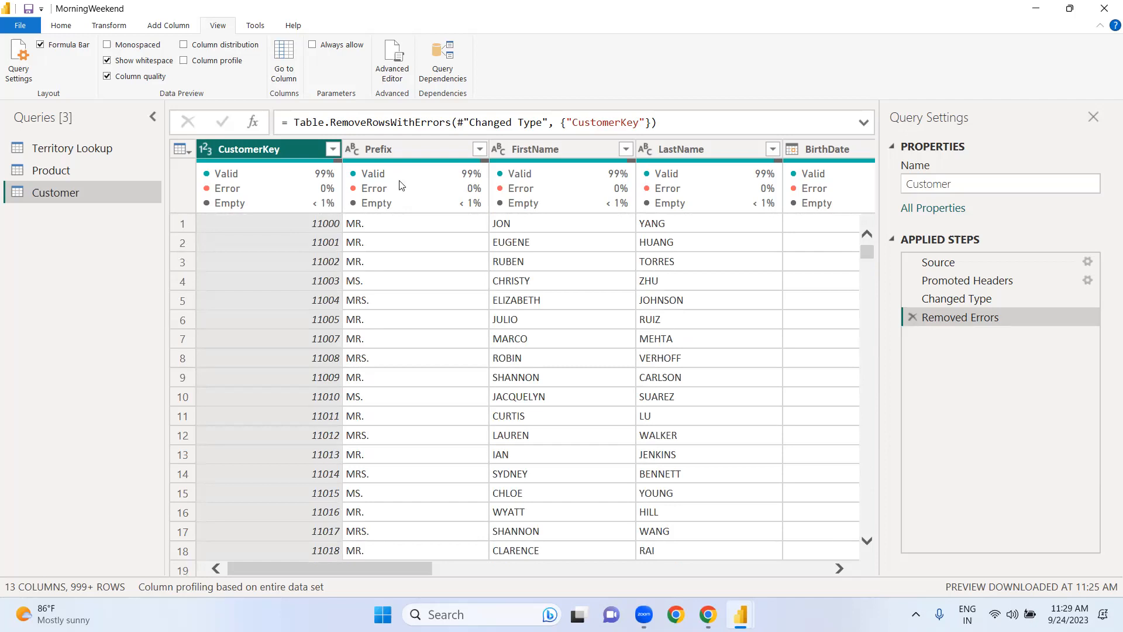
Step: Remove the rows with an empty Prefix from the Customer query and check the remaining records
mouse_move(423, 198)
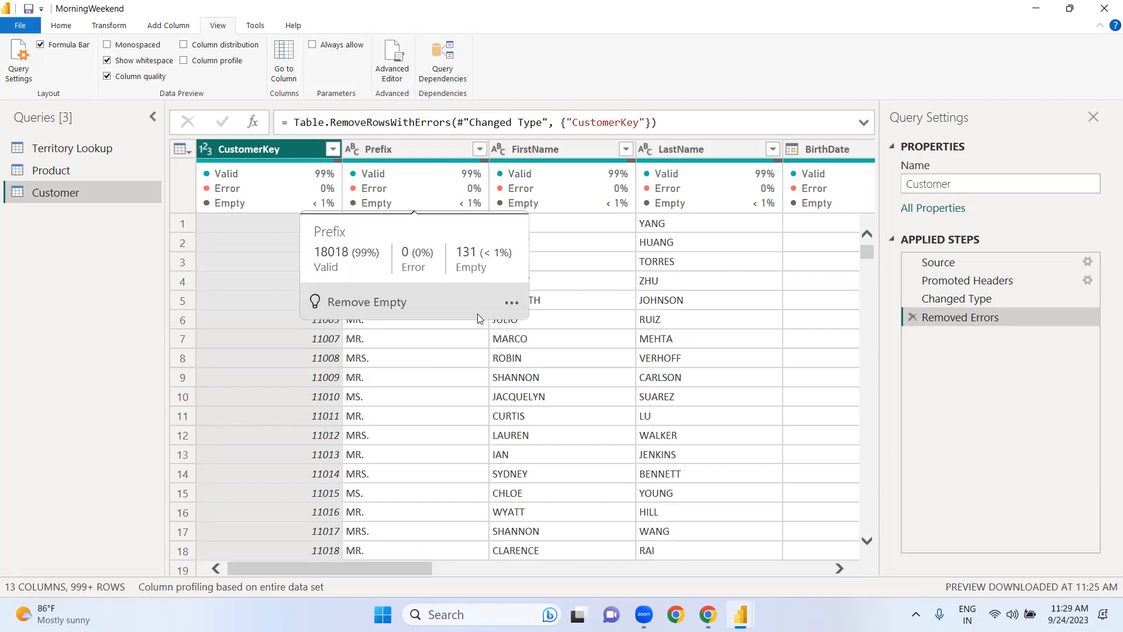
click(512, 304)
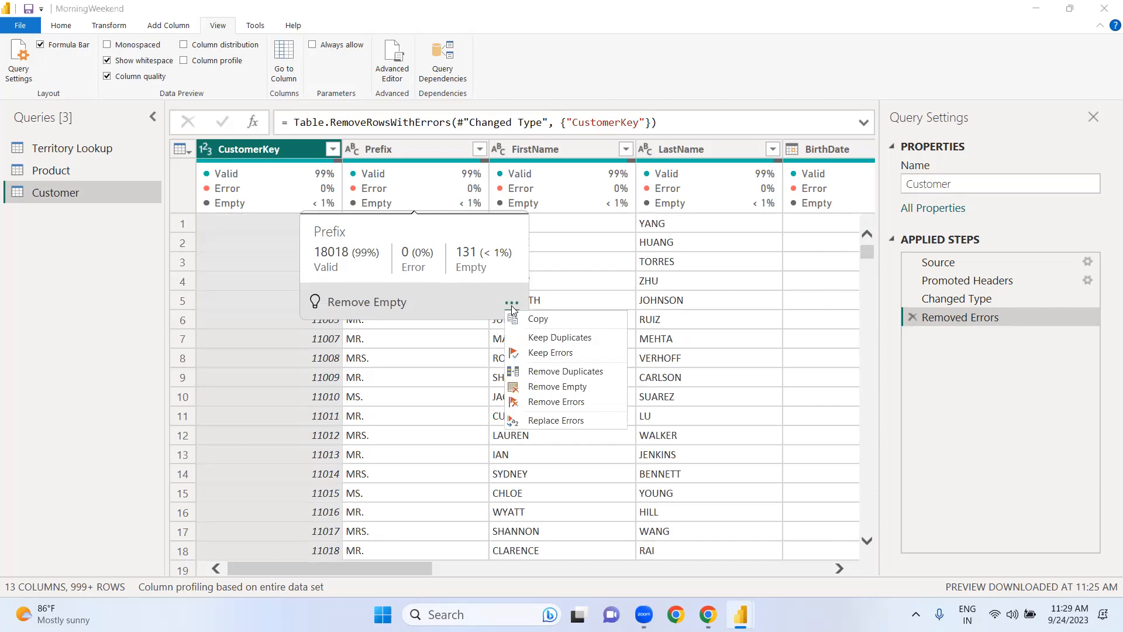
click(545, 386)
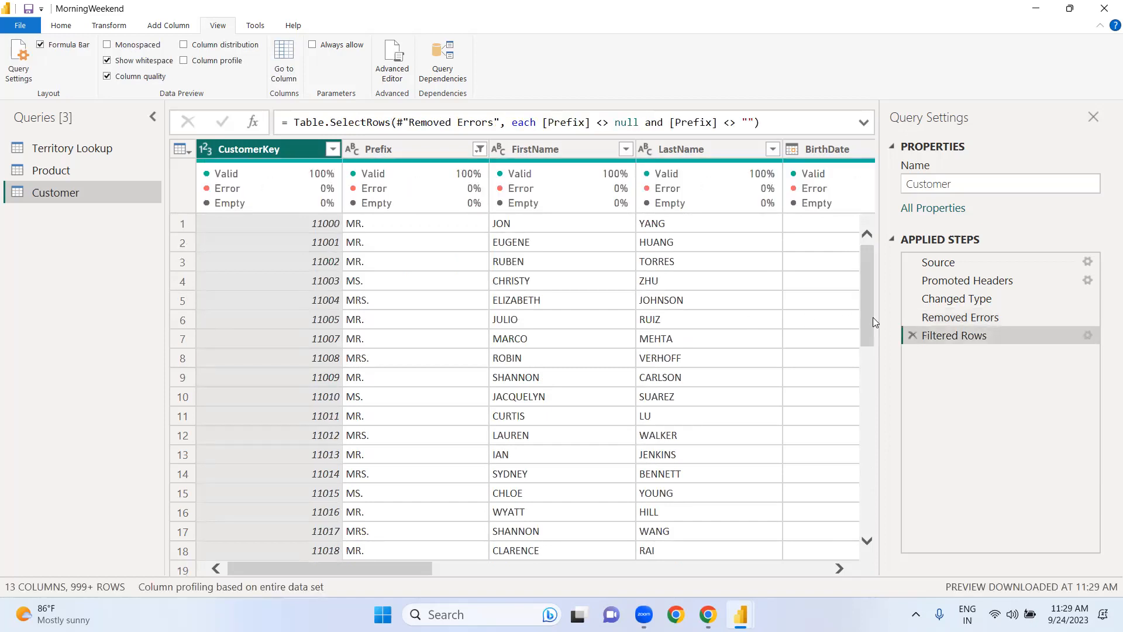
drag(863, 317, 863, 337)
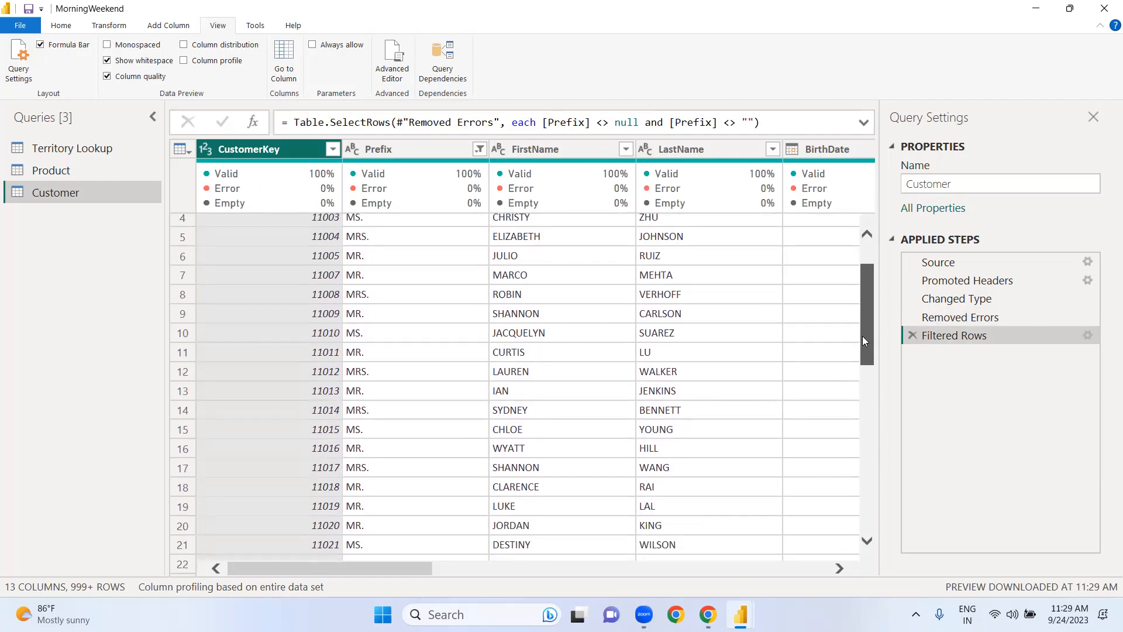
drag(863, 337, 880, 258)
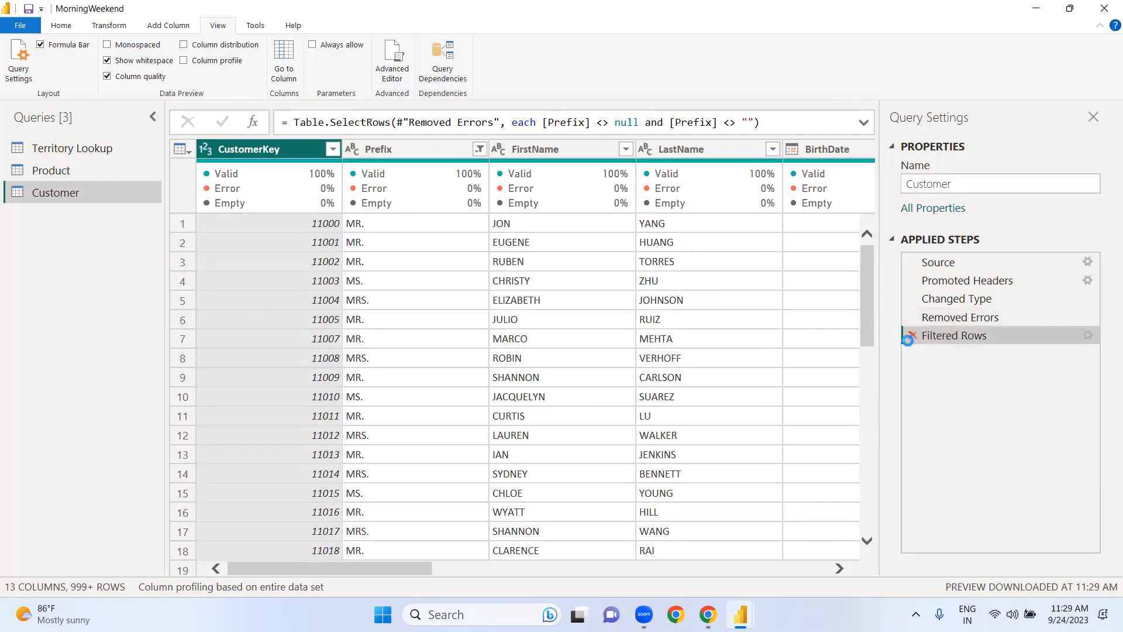
Step: Delete the filter step on the Prefix column and remove the rows with an empty CustomerKey instead
click(910, 338)
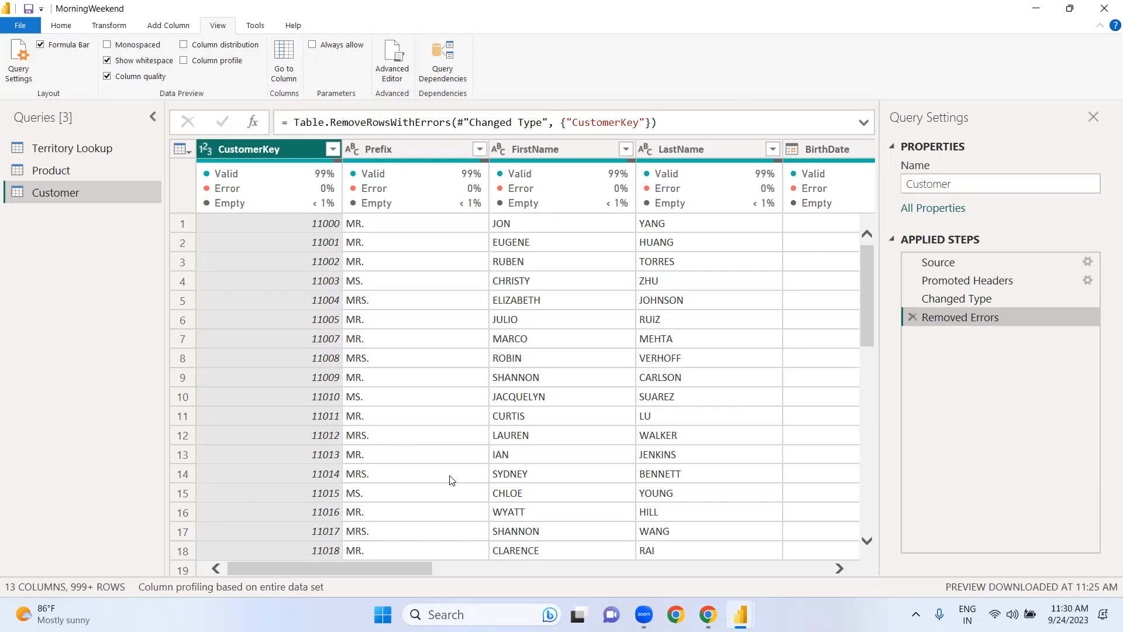
mouse_move(286, 200)
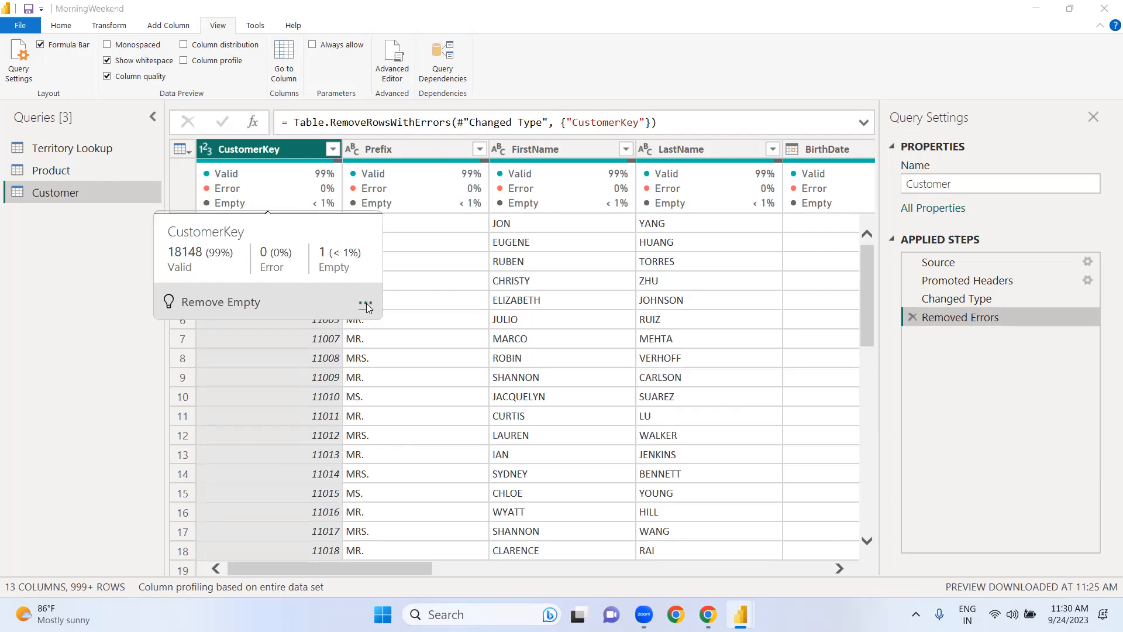
click(366, 303)
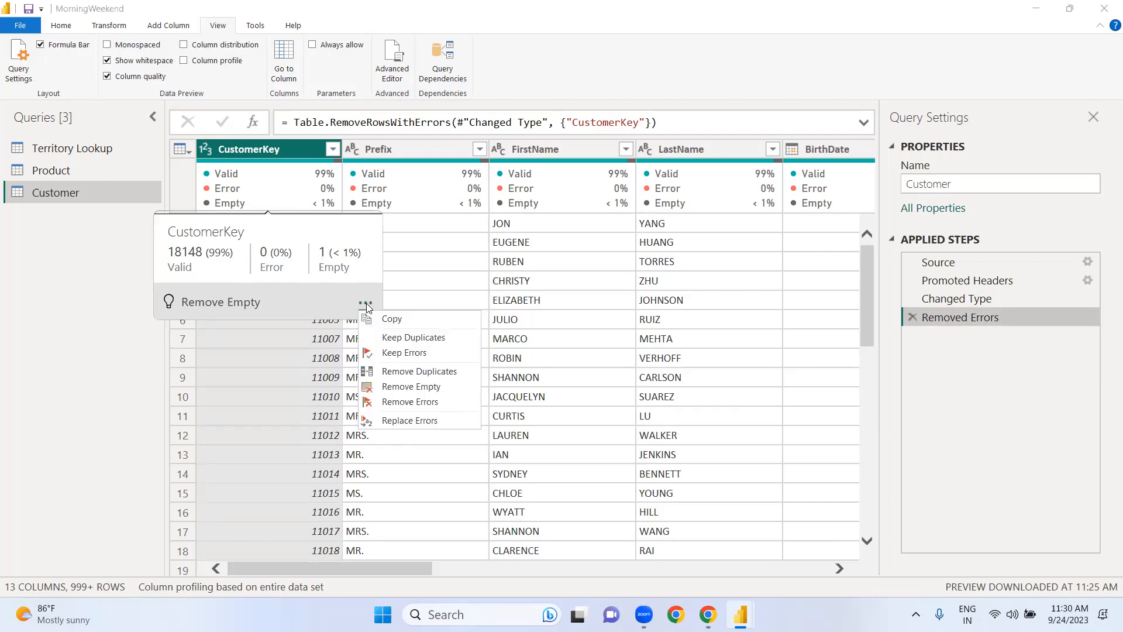
click(412, 387)
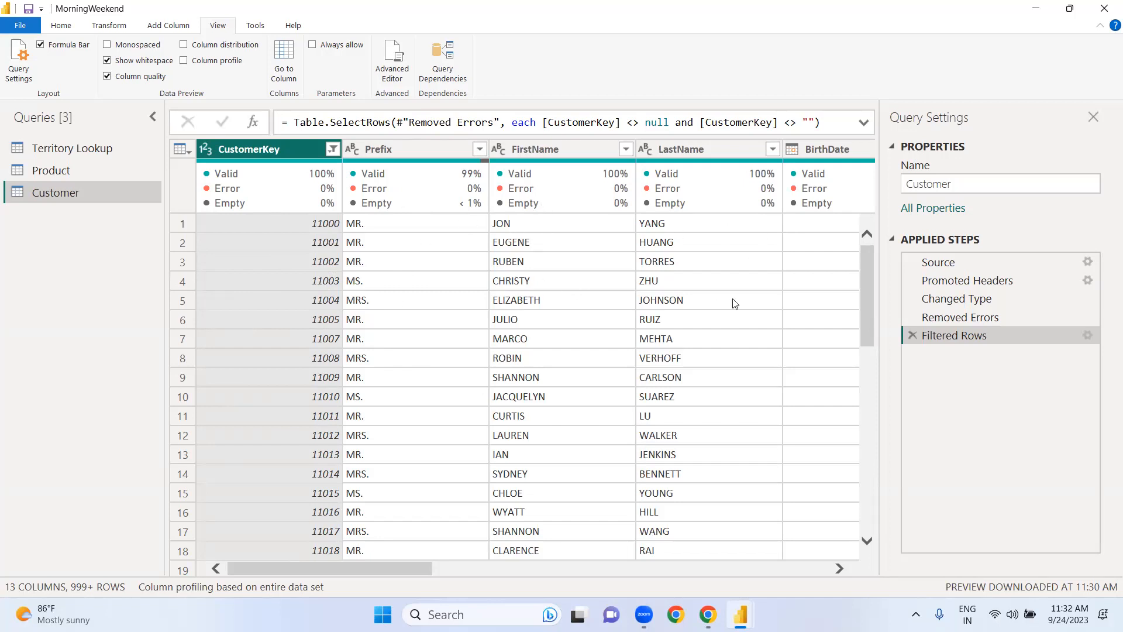
drag(865, 331, 864, 376)
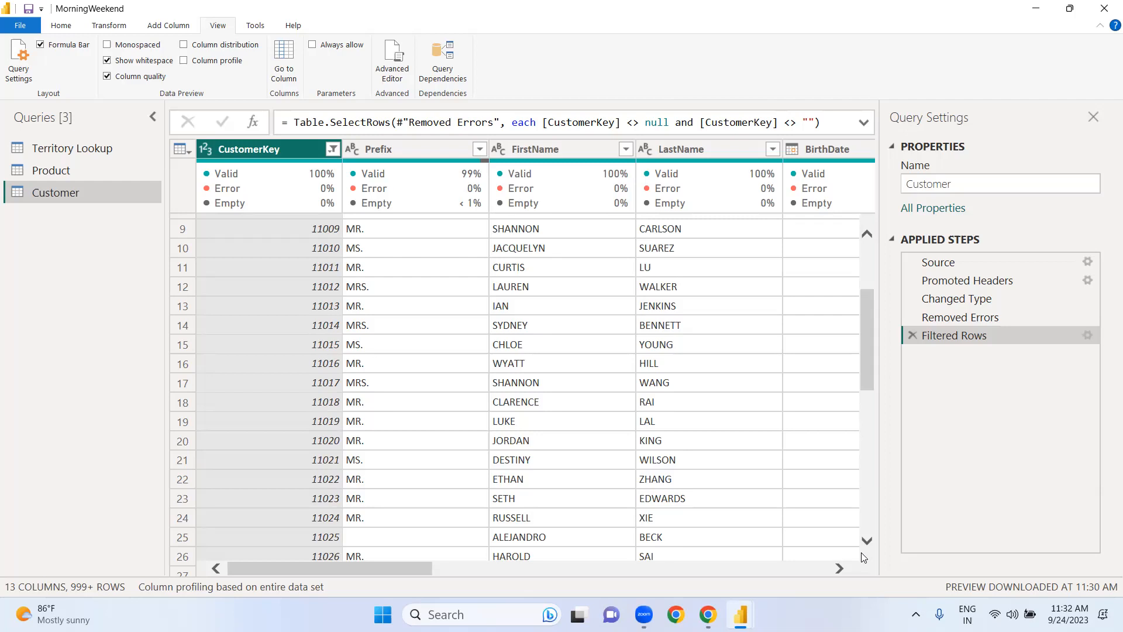
click(866, 259)
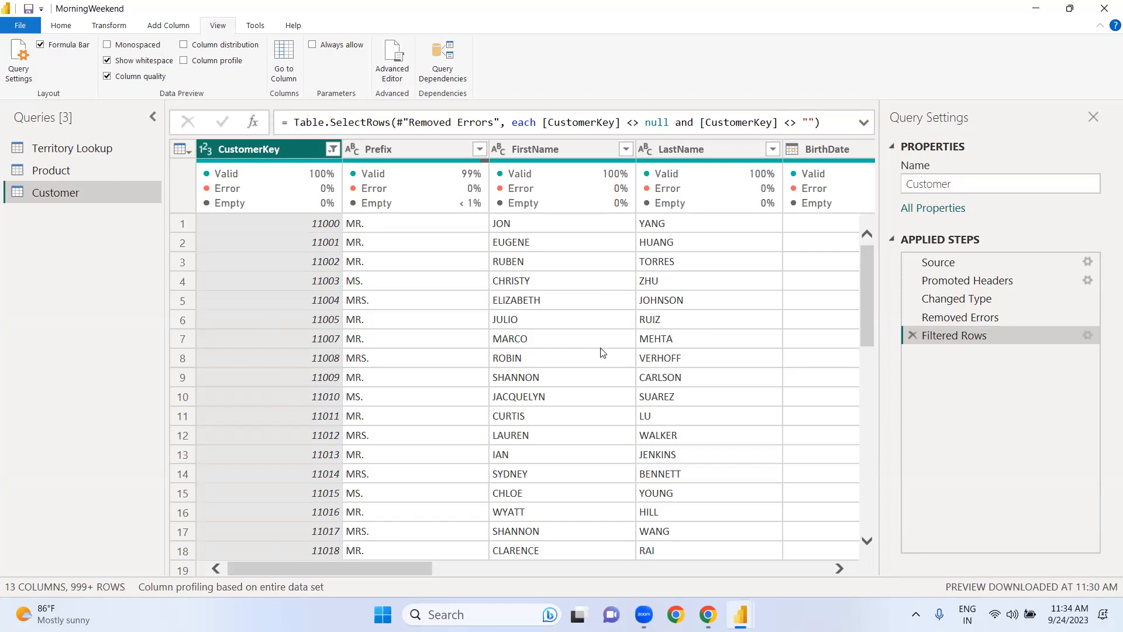
mouse_move(453, 190)
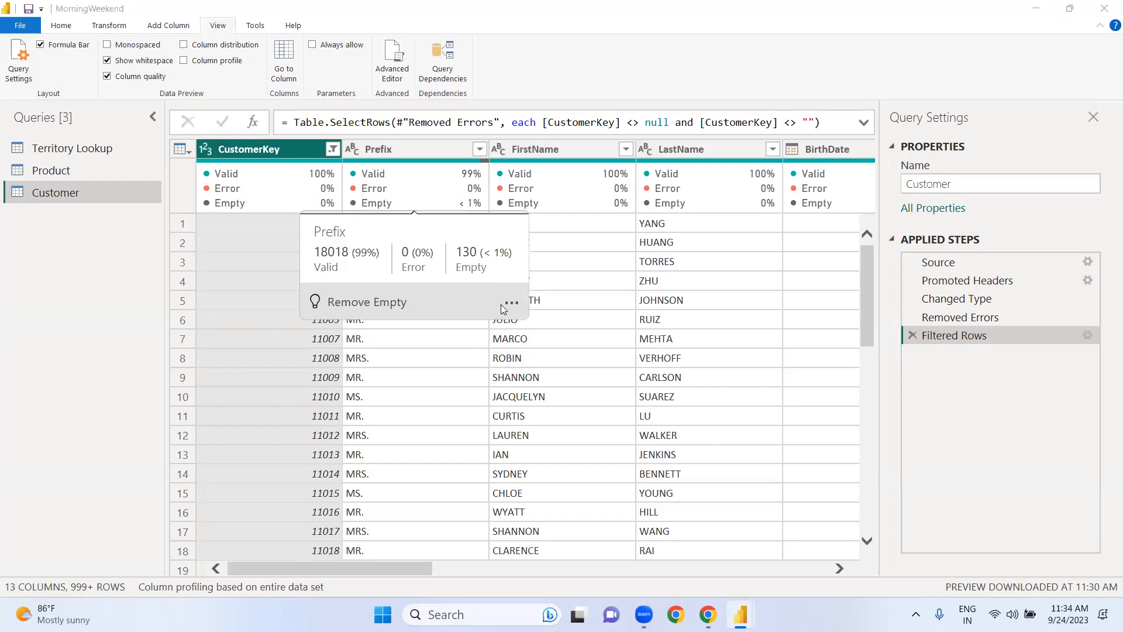
click(511, 305)
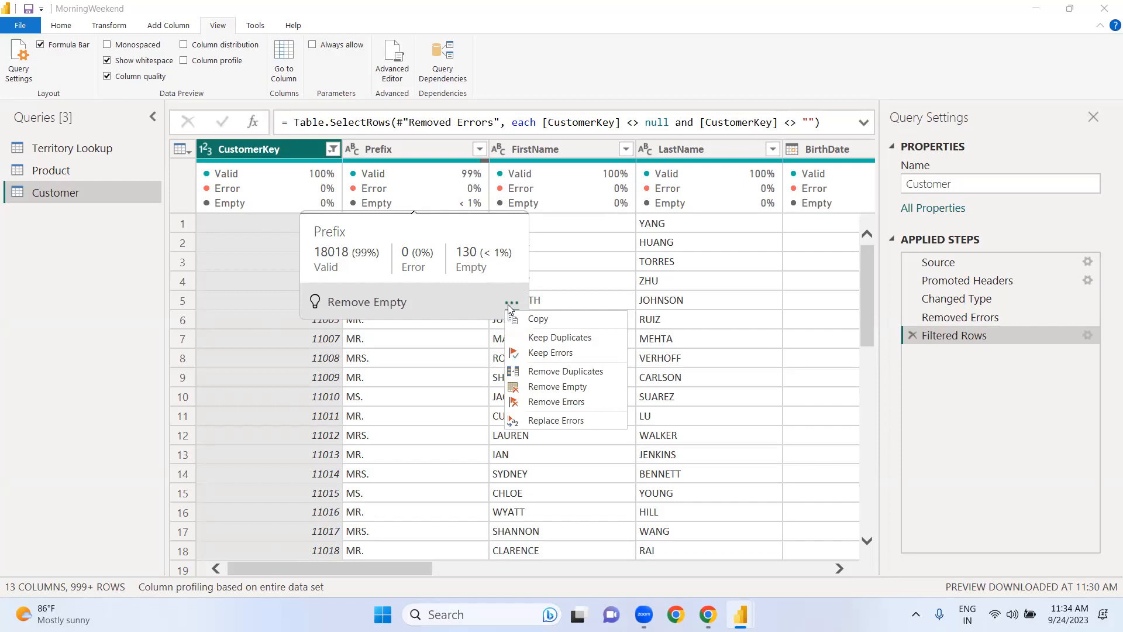
click(444, 379)
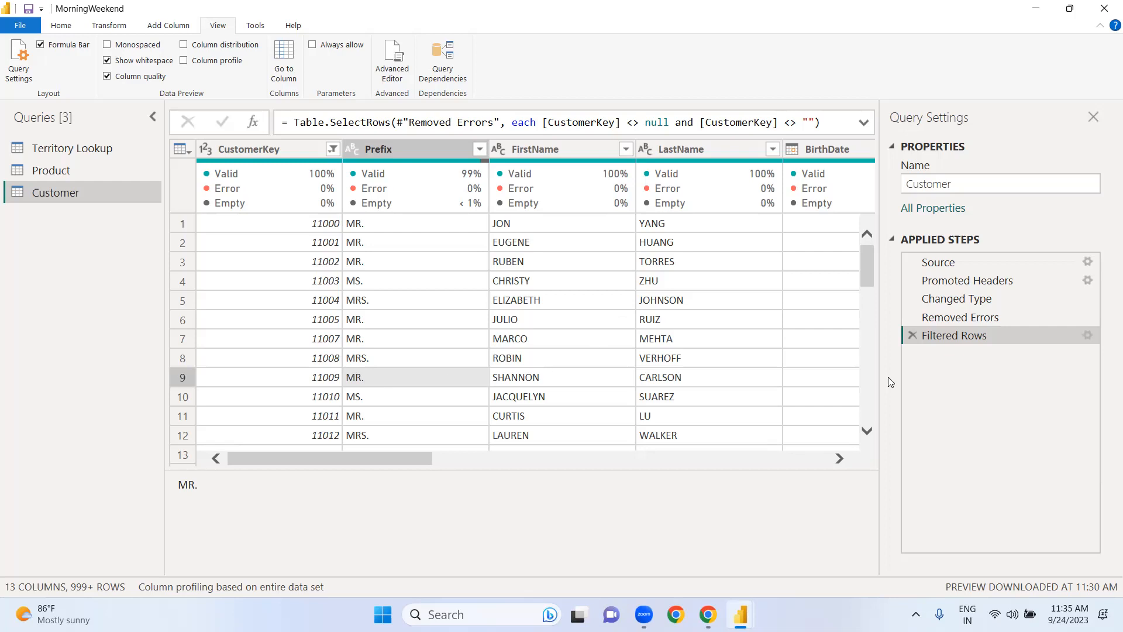
Step: Rename the Filtered Rows applied step as "Removed Empty Customer Key"
right_click(970, 334)
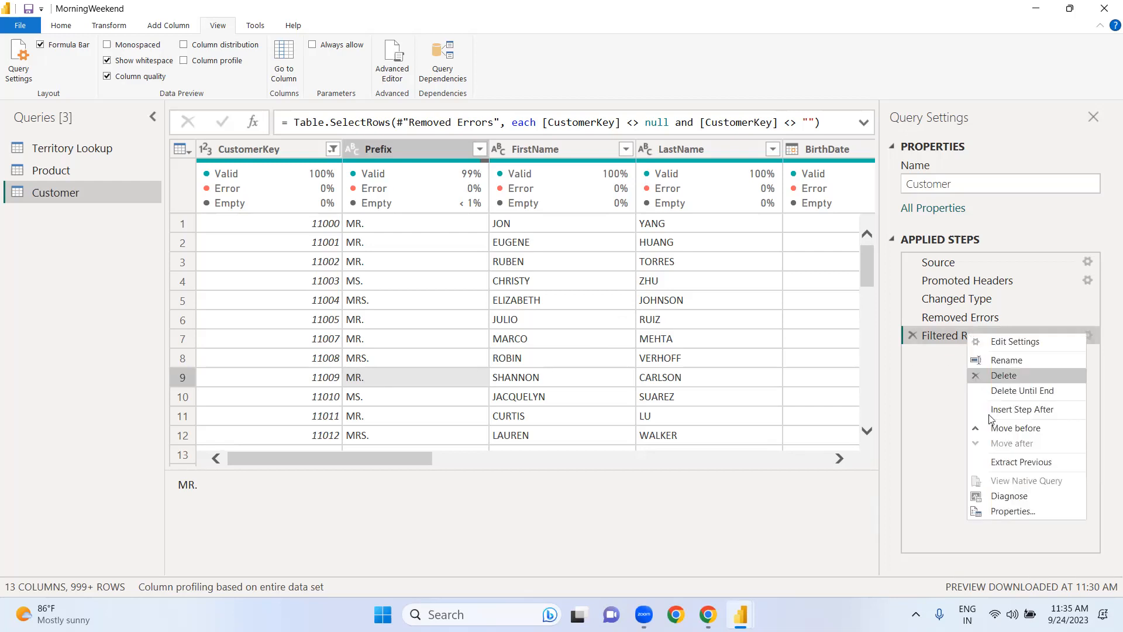
click(1007, 360)
click(999, 337)
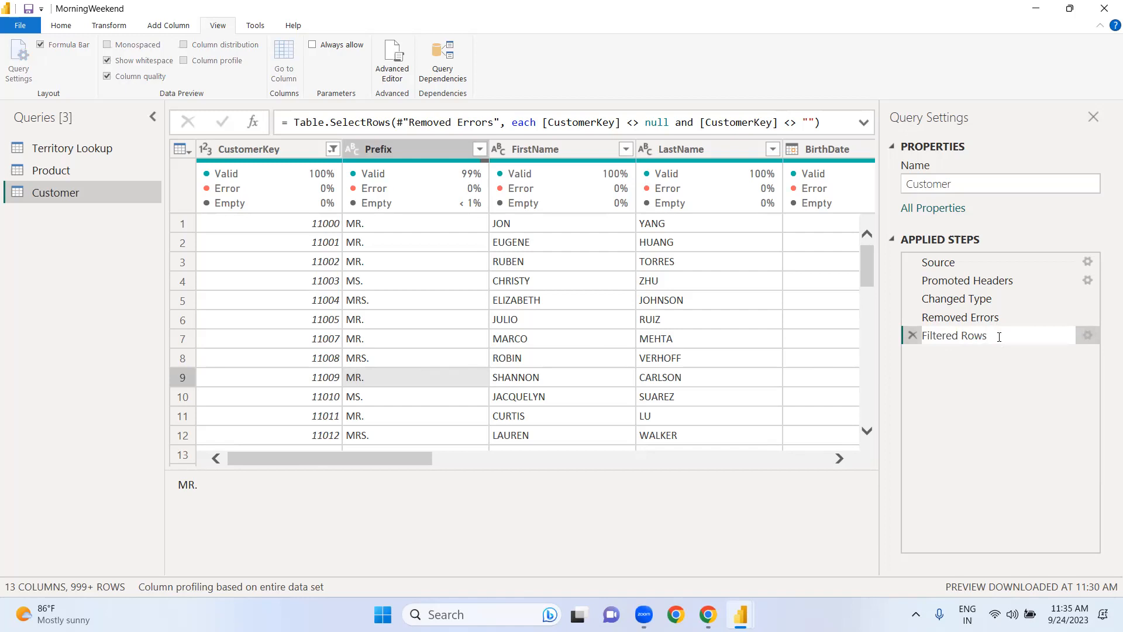
key(BackSpace)
key(BackSpace)
key(BackSpace)
key(BackSpace)
key(BackSpace)
key(BackSpace)
key(BackSpace)
key(BackSpace)
key(BackSpace)
key(BackSpace)
key(BackSpace)
key(BackSpace)
key(BackSpace)
text(Removed Empty Cutomer)
key(Left)
key(Left)
key(Left)
key(Left)
text(S)
key(BackSpace)
text(s)
key(End)
text(Key)
key(Return)
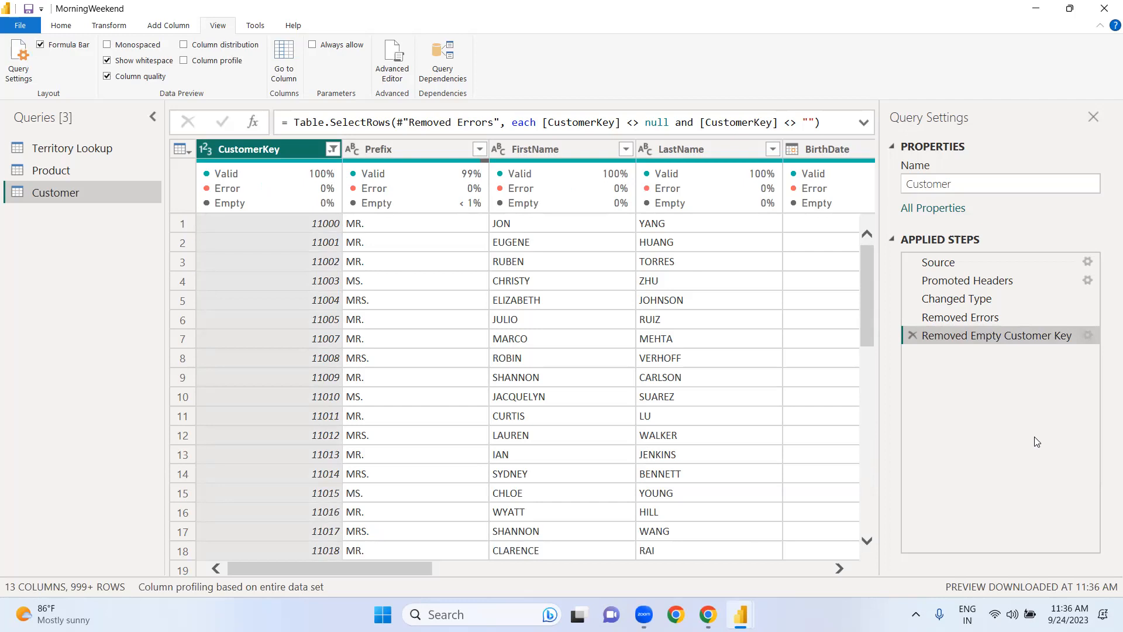
Step: Apply the pending query changes while keeping the Power Query Editor open
click(69, 28)
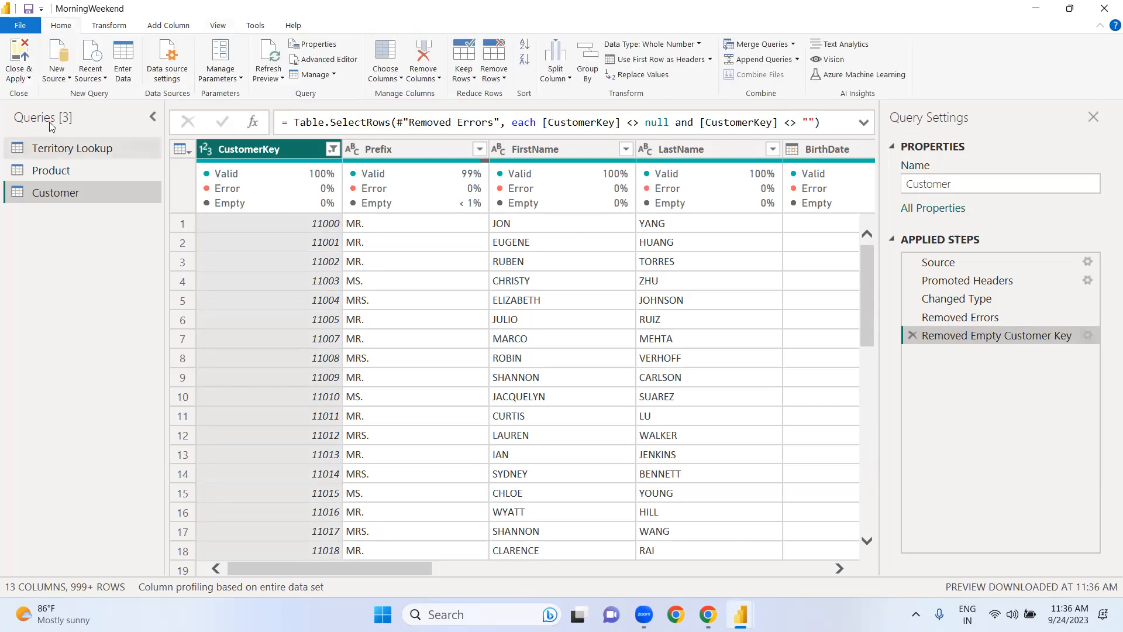
click(29, 78)
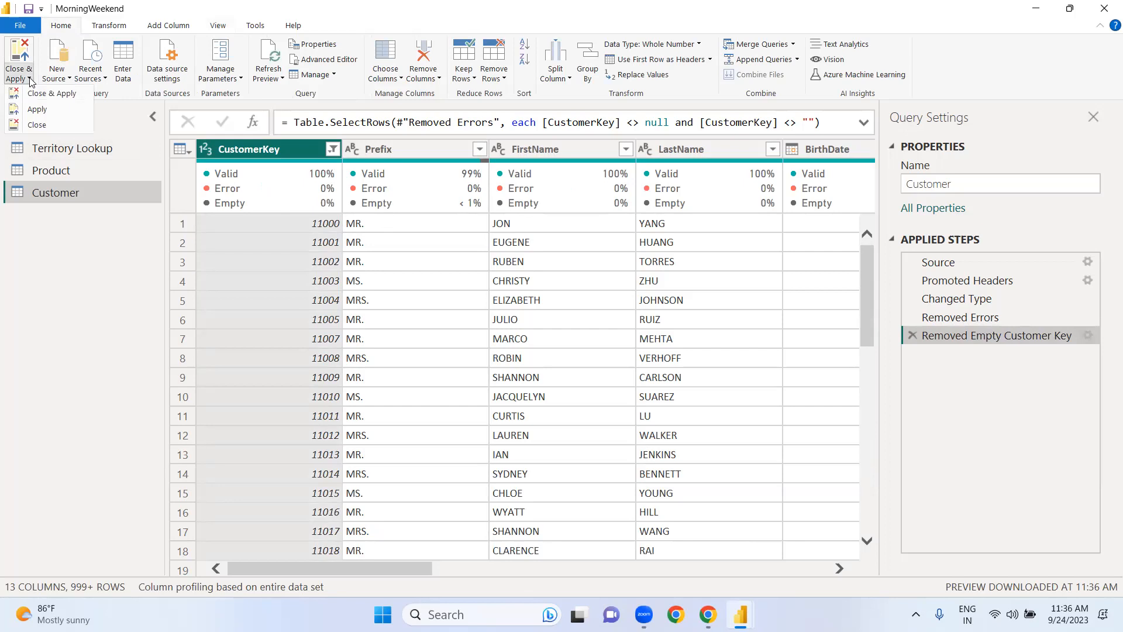
click(43, 113)
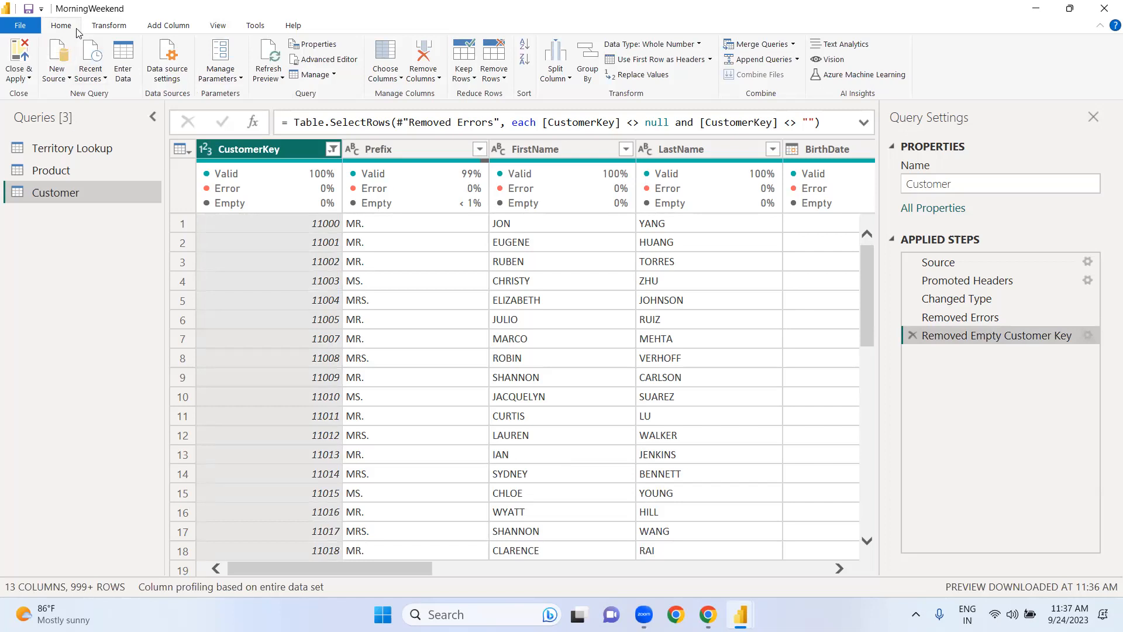
click(31, 81)
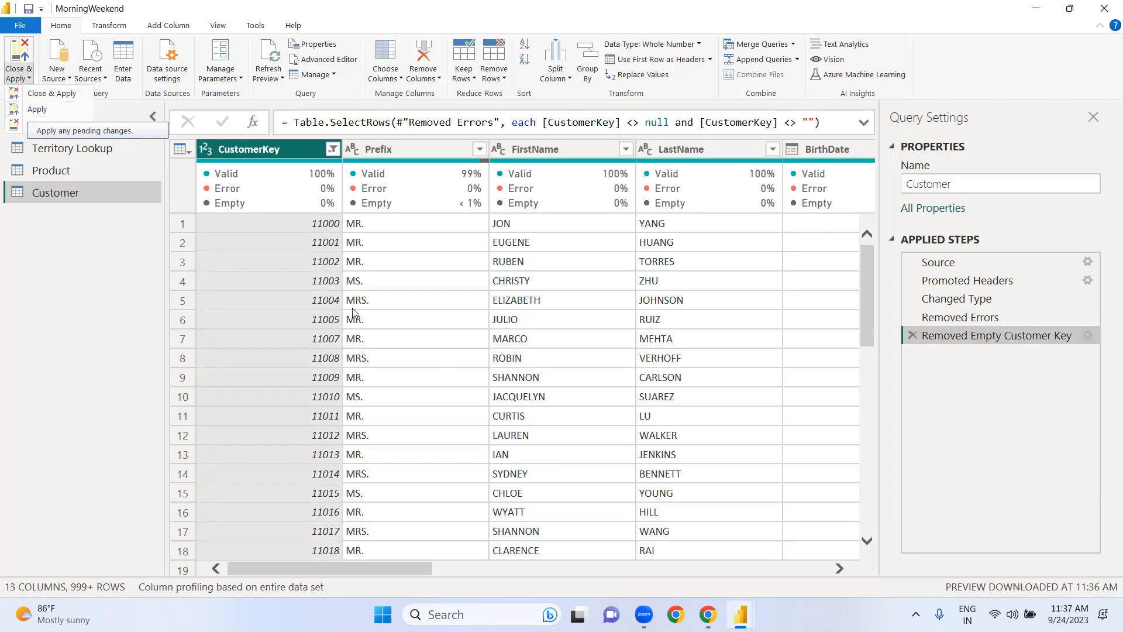
click(459, 373)
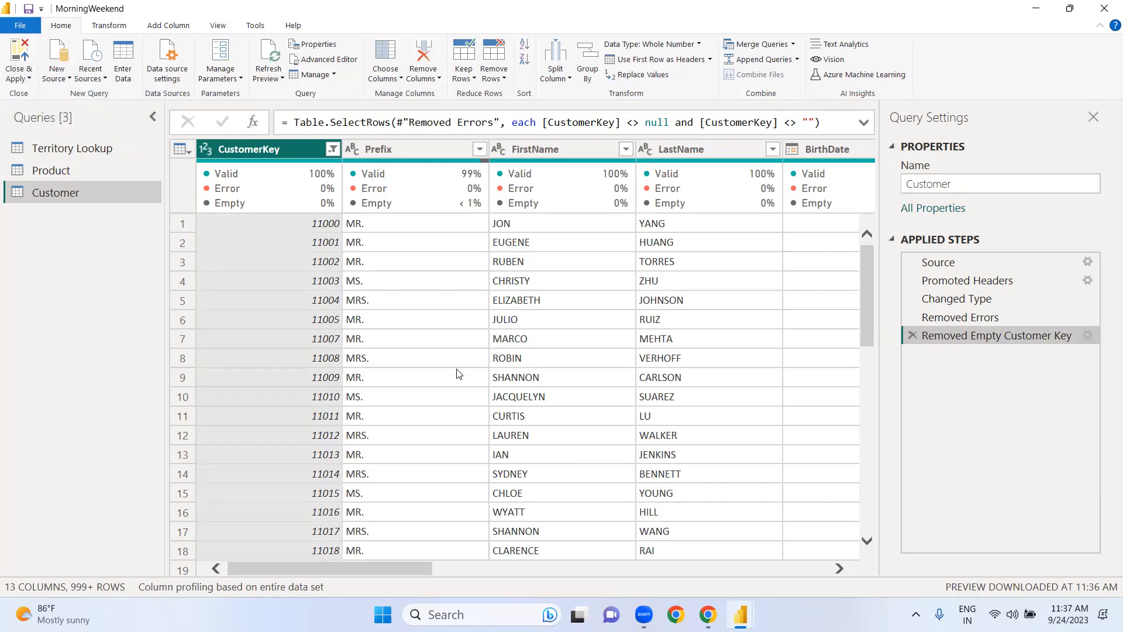
Step: Turn off the Column quality display for the data preview
click(111, 26)
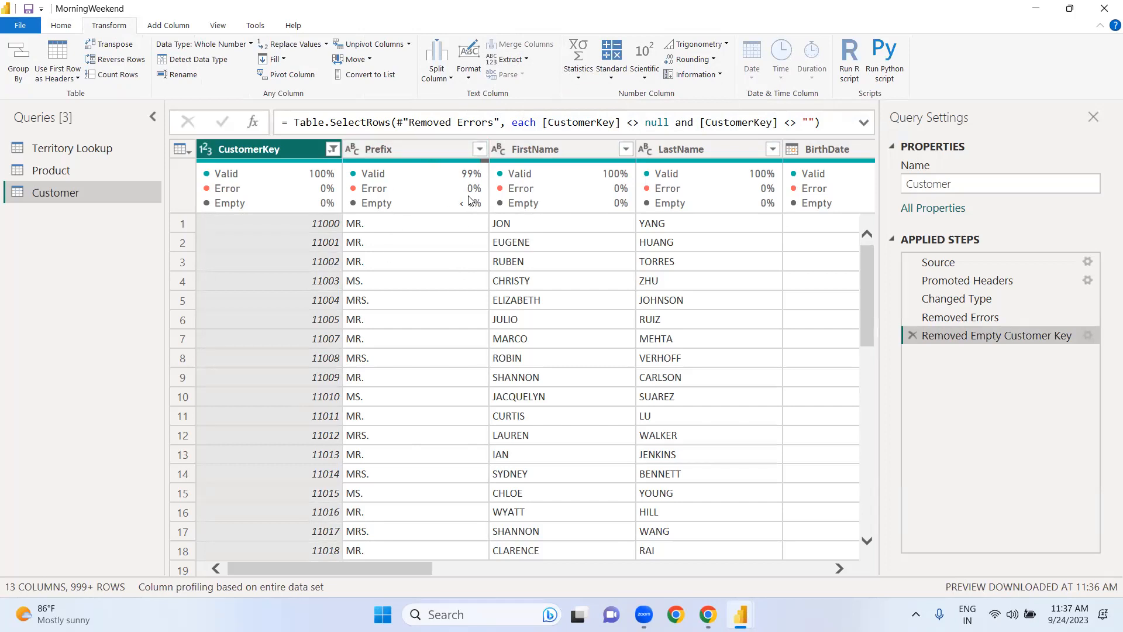
click(218, 26)
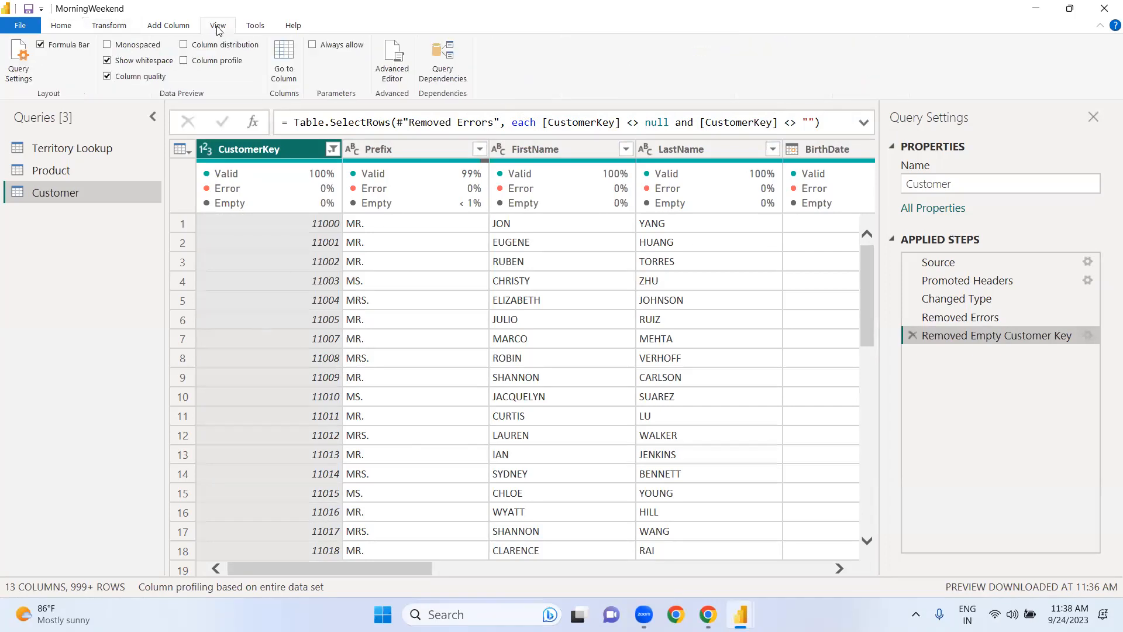
click(107, 77)
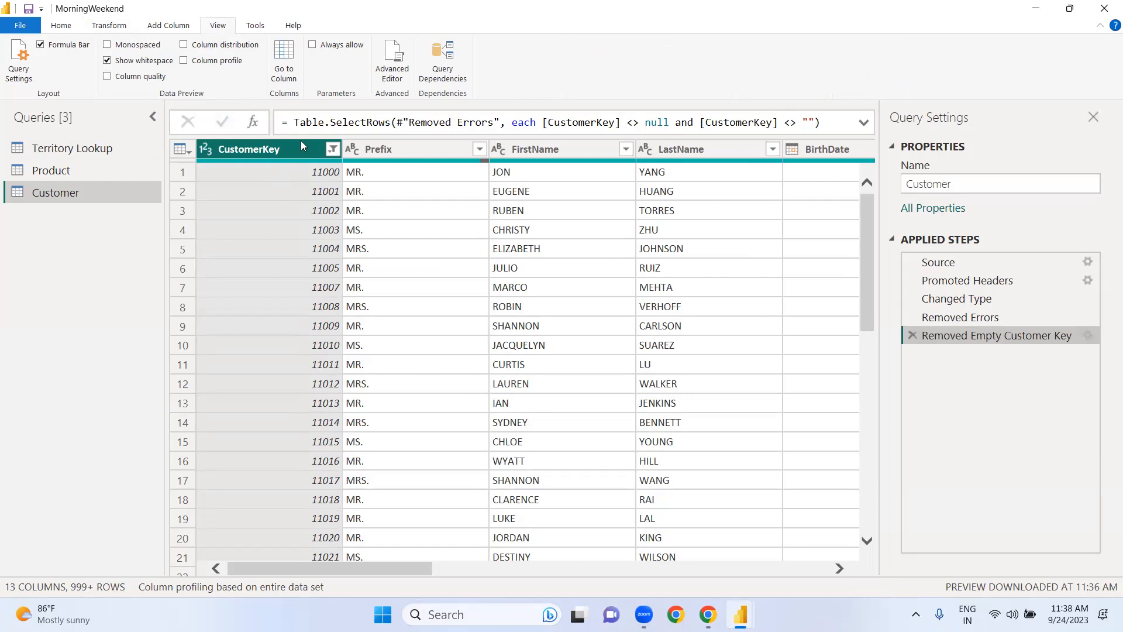
Step: Examine the Split Column, Format, Extract and Parse options available for the Prefix text column
click(111, 28)
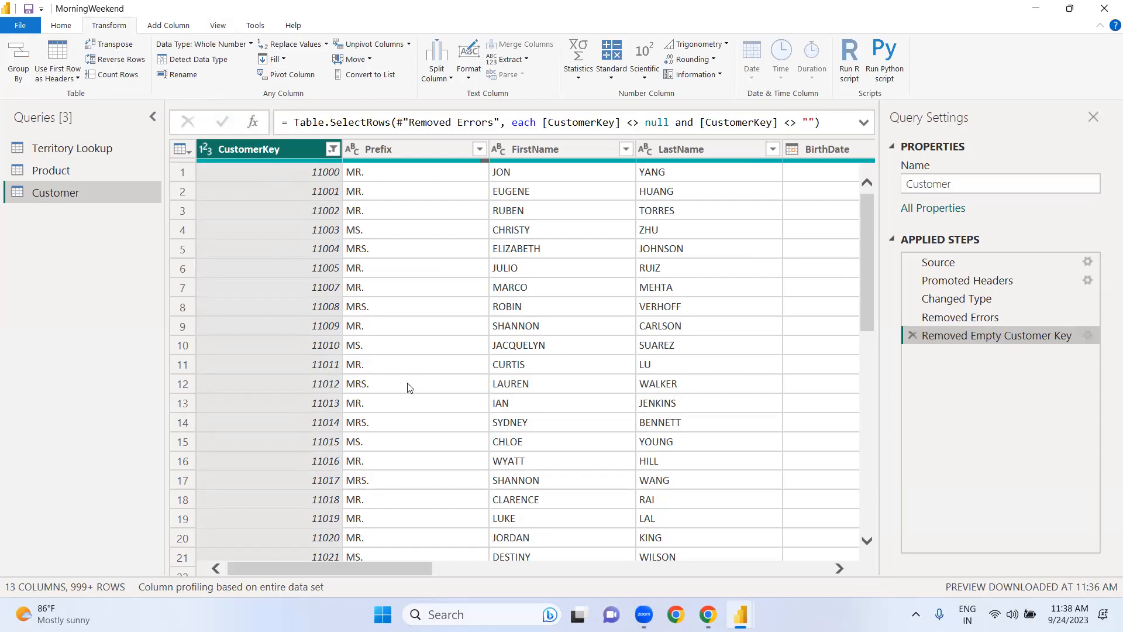
click(428, 148)
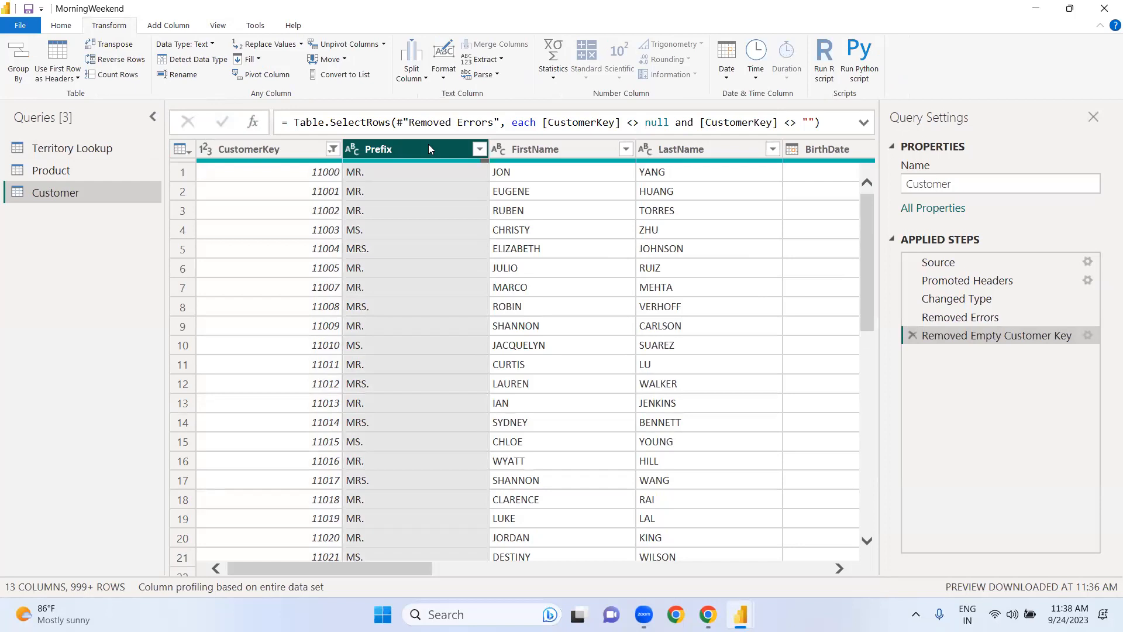
click(426, 79)
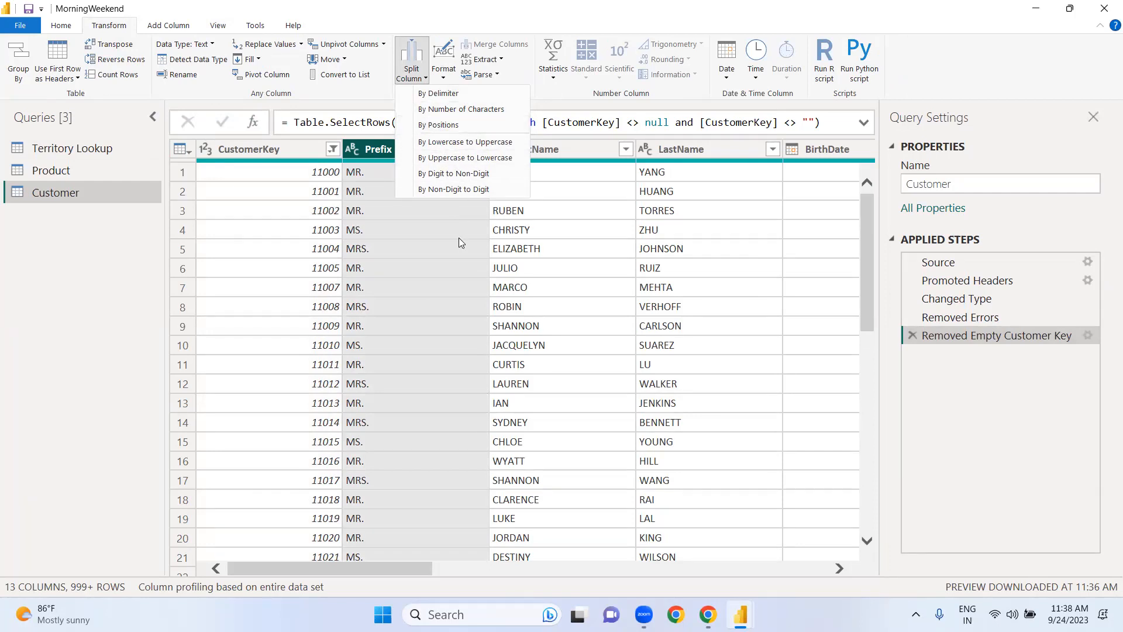
click(531, 250)
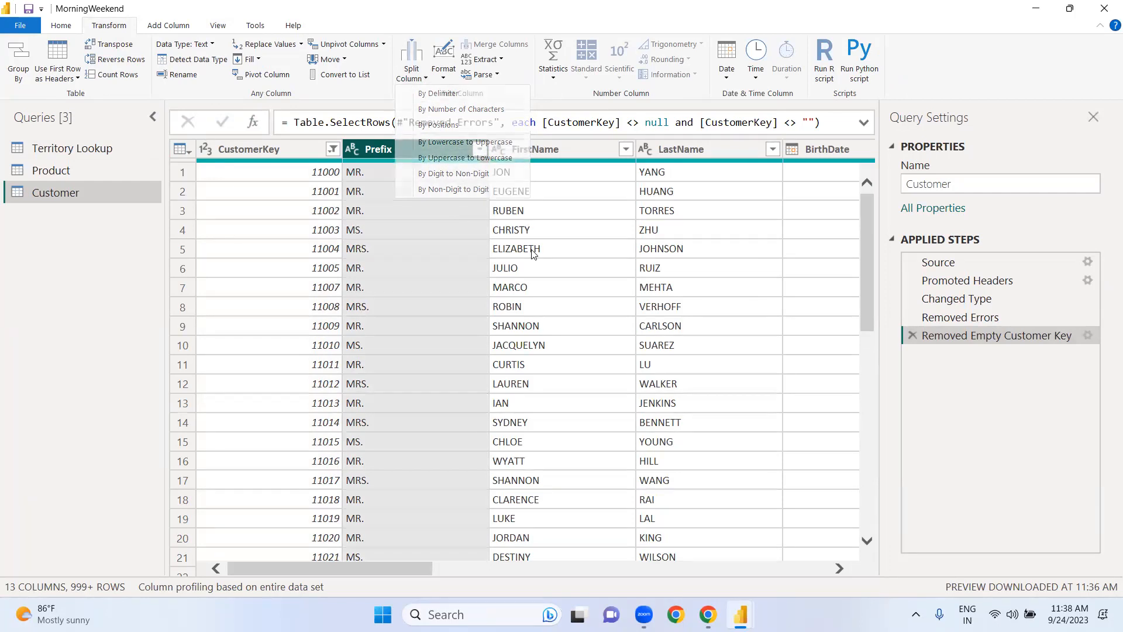
click(444, 79)
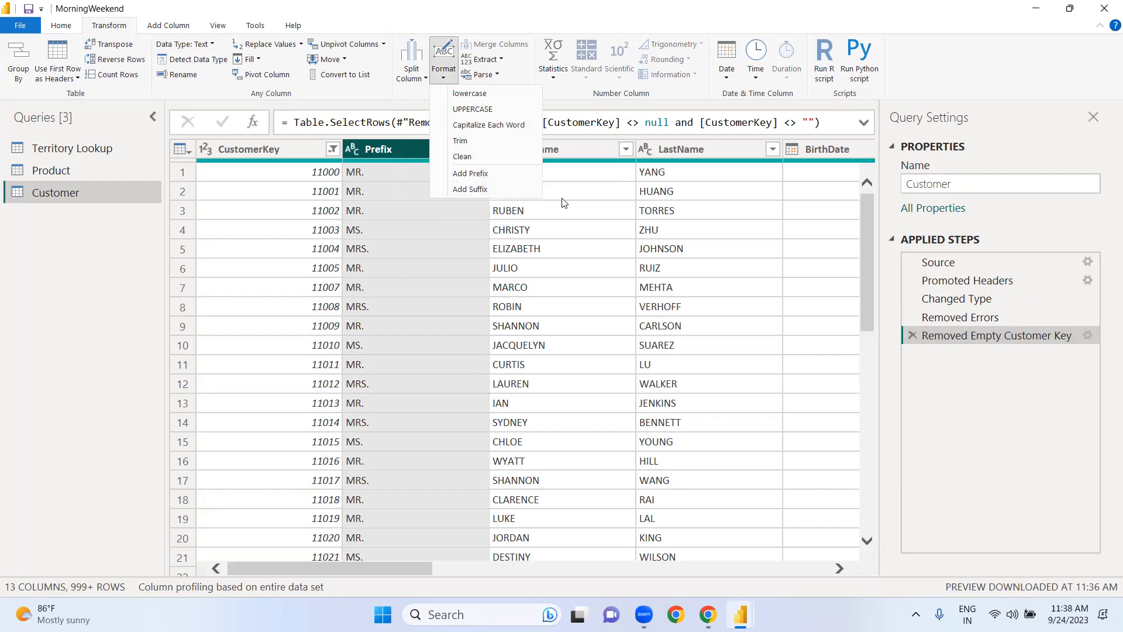
click(584, 209)
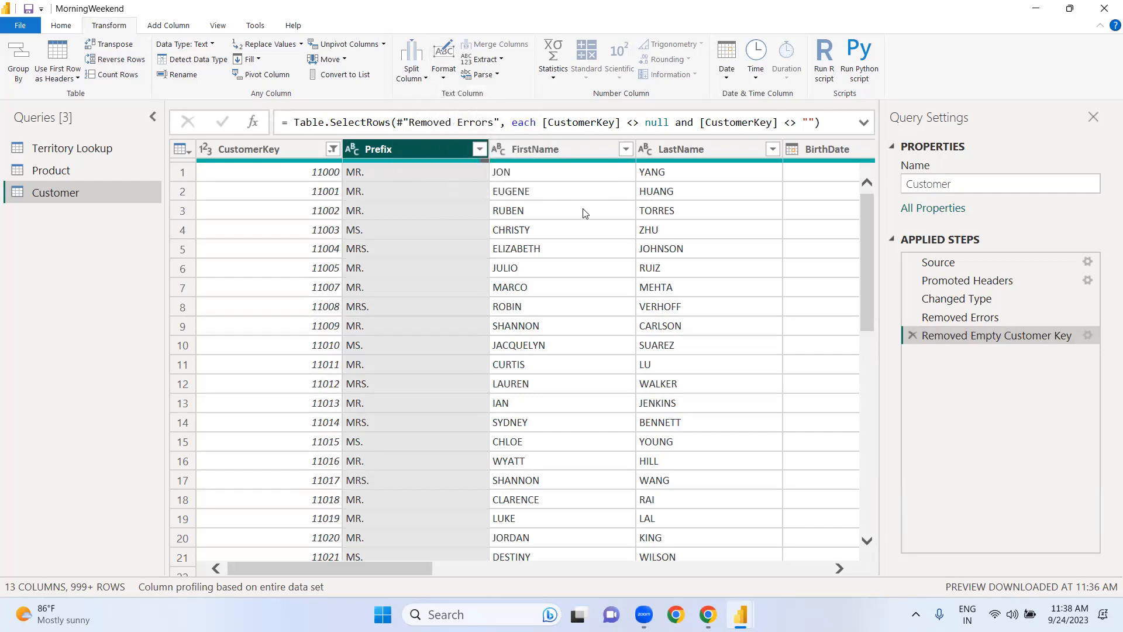
click(501, 61)
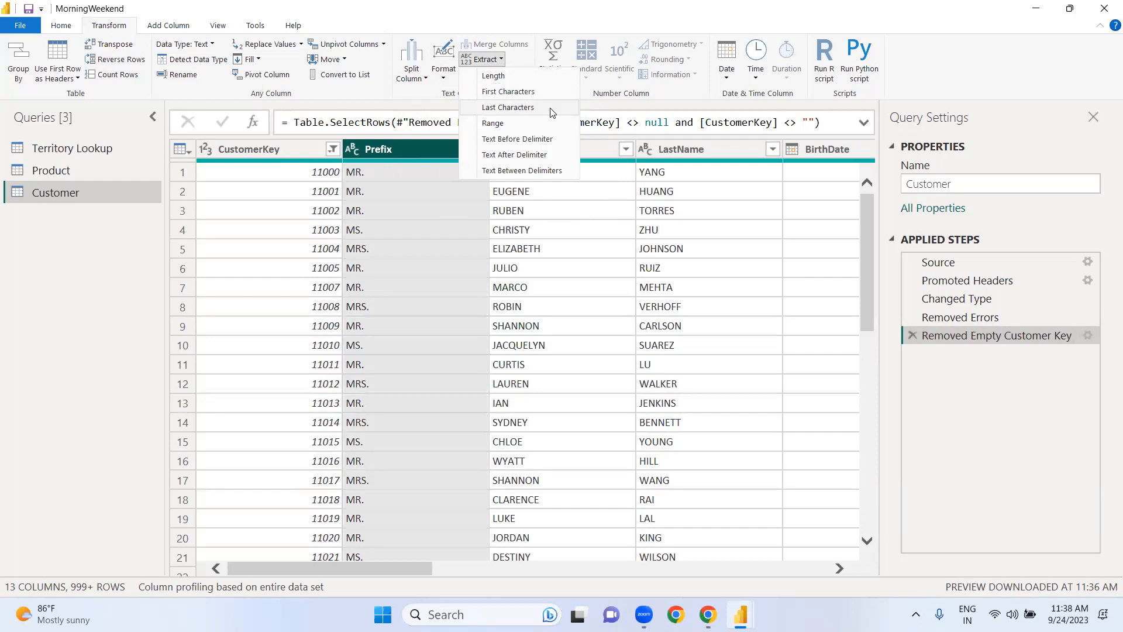
click(562, 204)
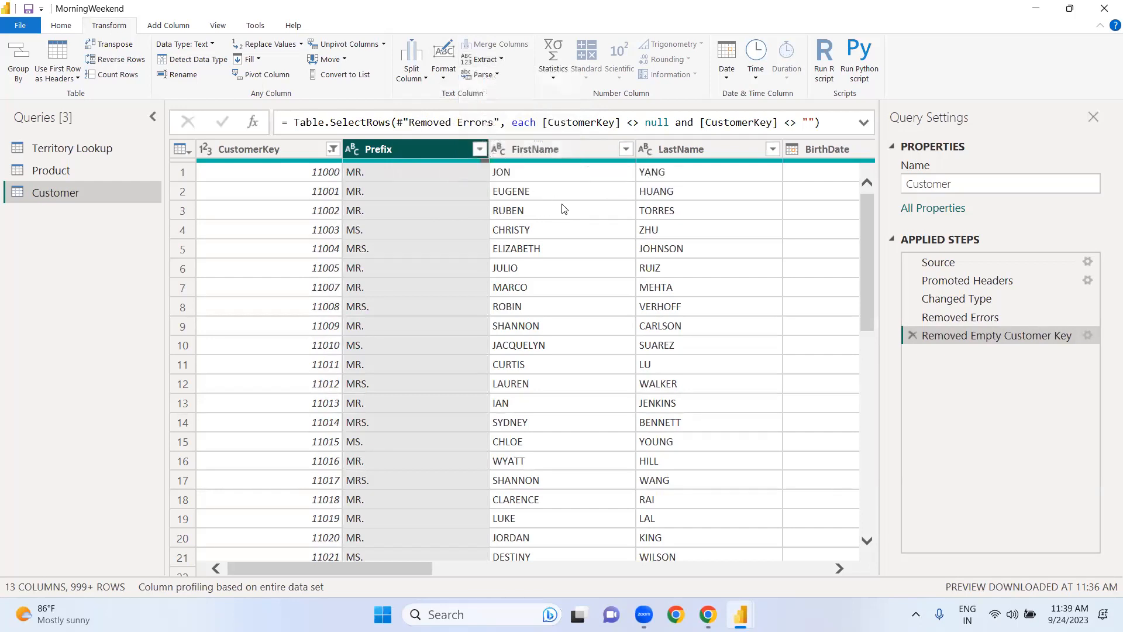
click(494, 75)
click(557, 239)
click(556, 247)
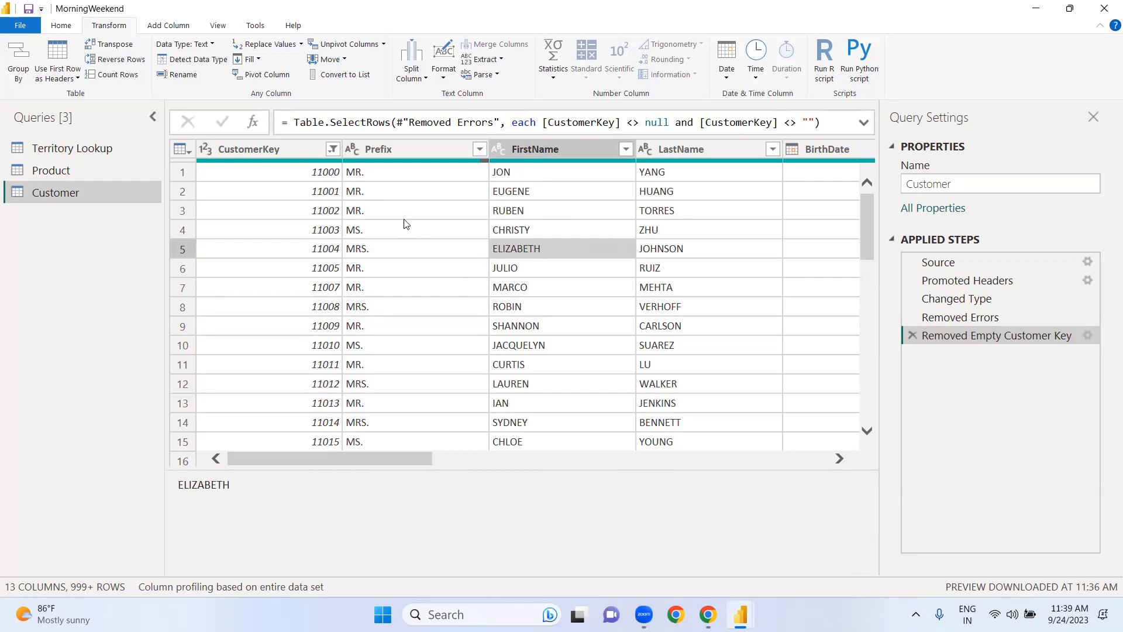
Step: Format the Prefix column of the Customer query with Capitalize Each Word
click(402, 149)
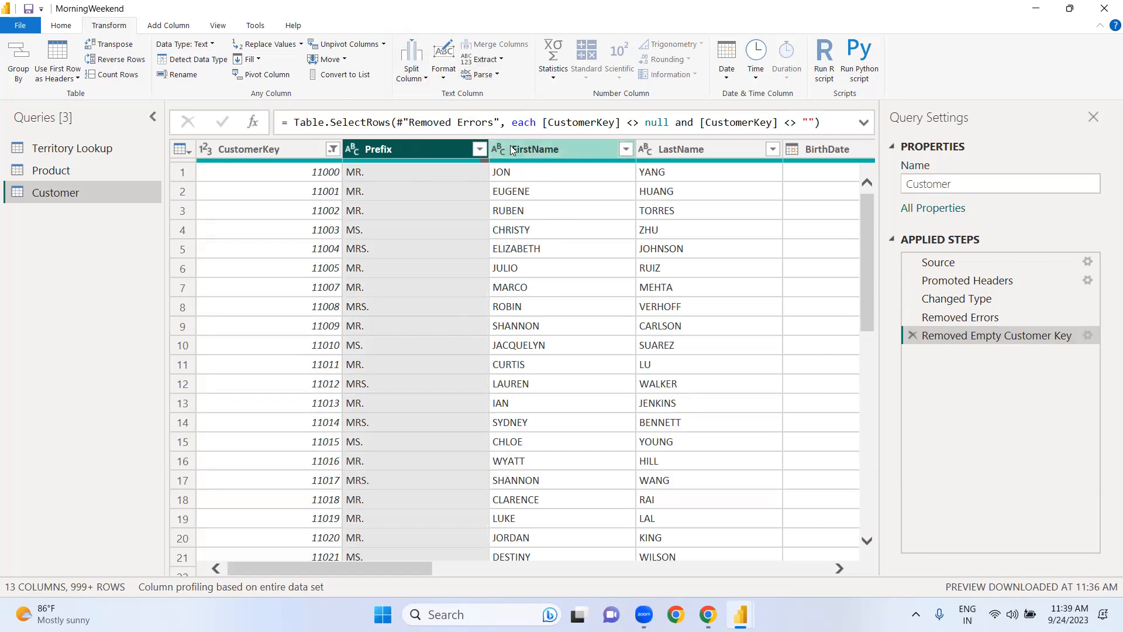
click(445, 80)
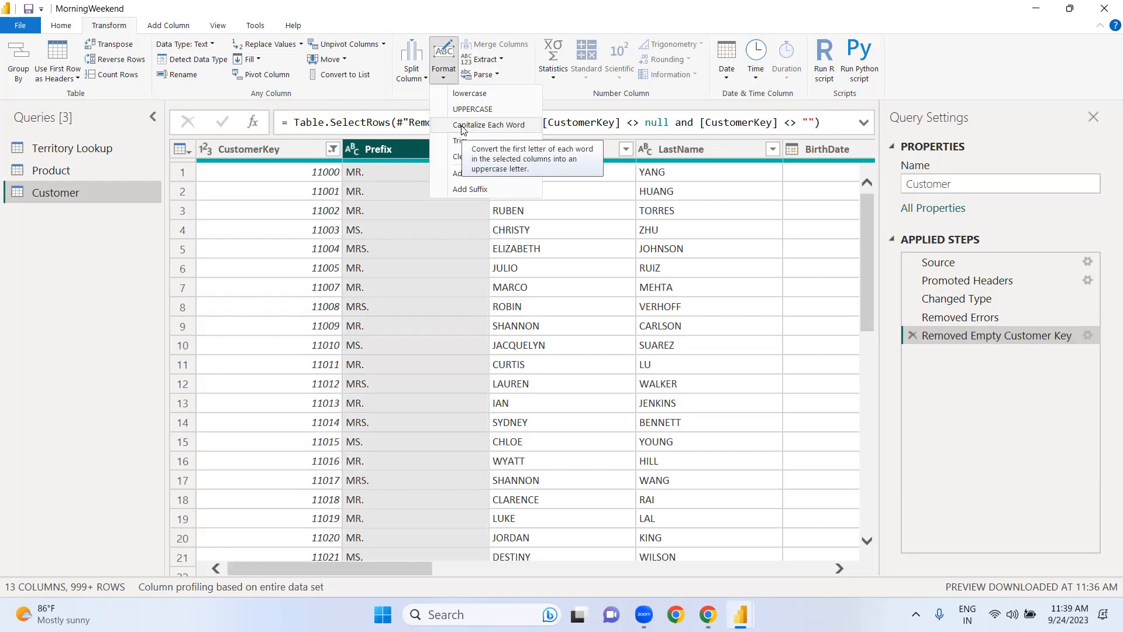
click(494, 127)
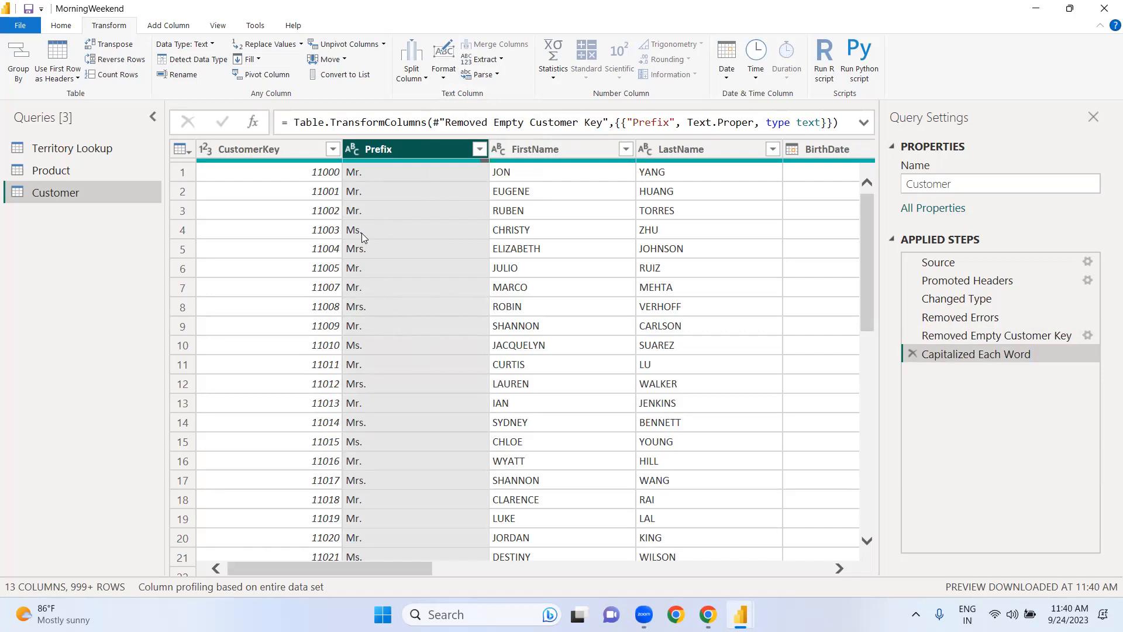
Step: Format the FirstName and LastName columns of the Customer query with Capitalize Each Word
click(520, 152)
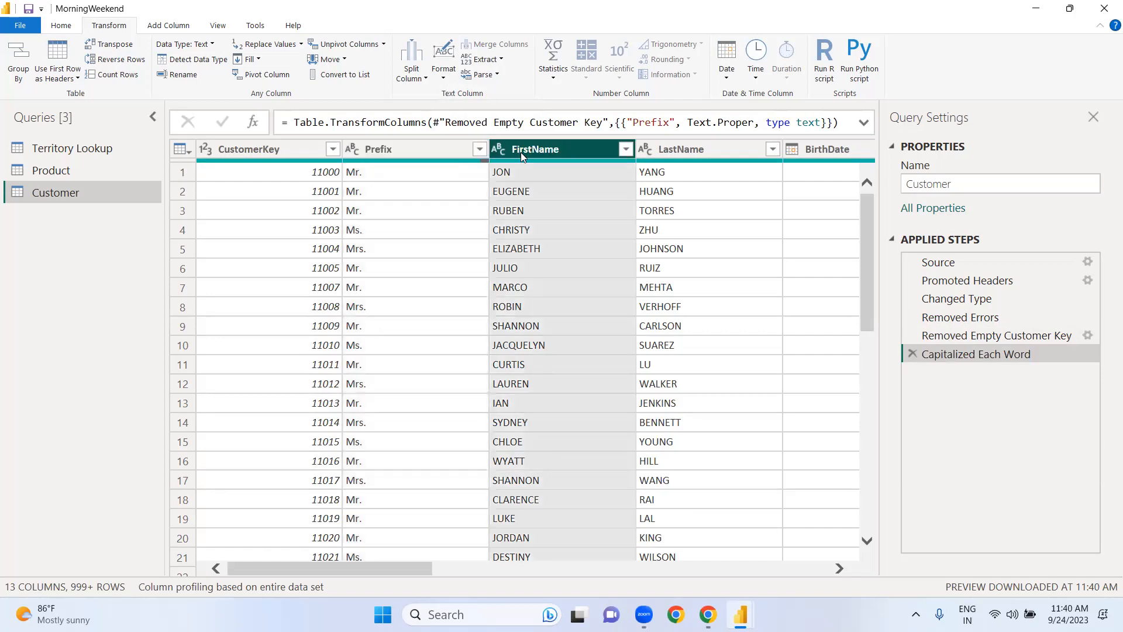
click(442, 79)
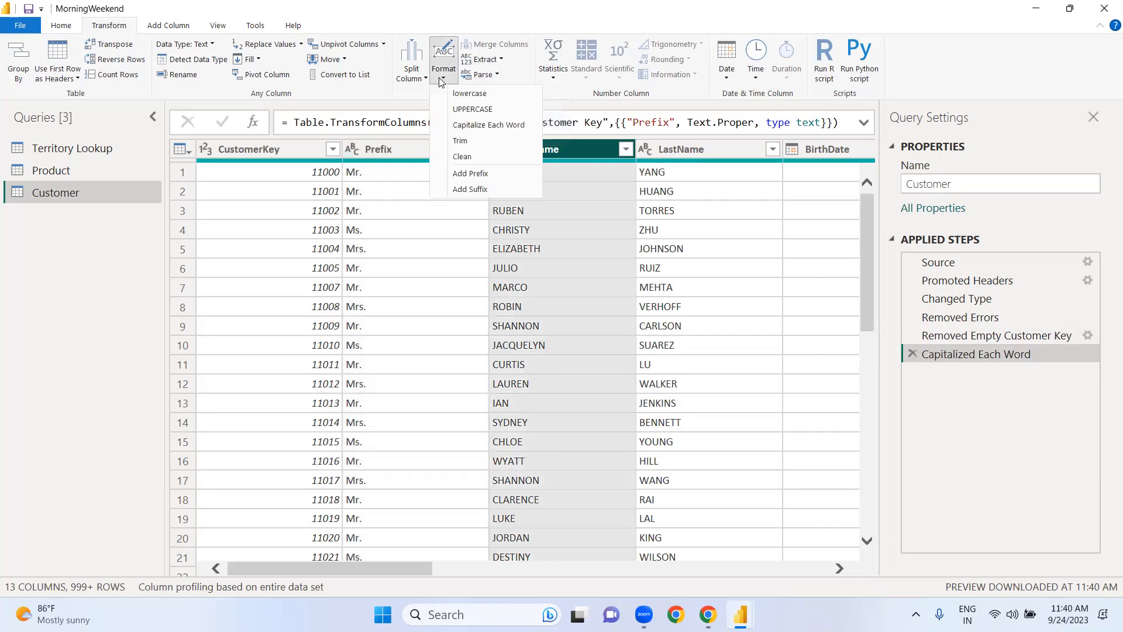
click(457, 125)
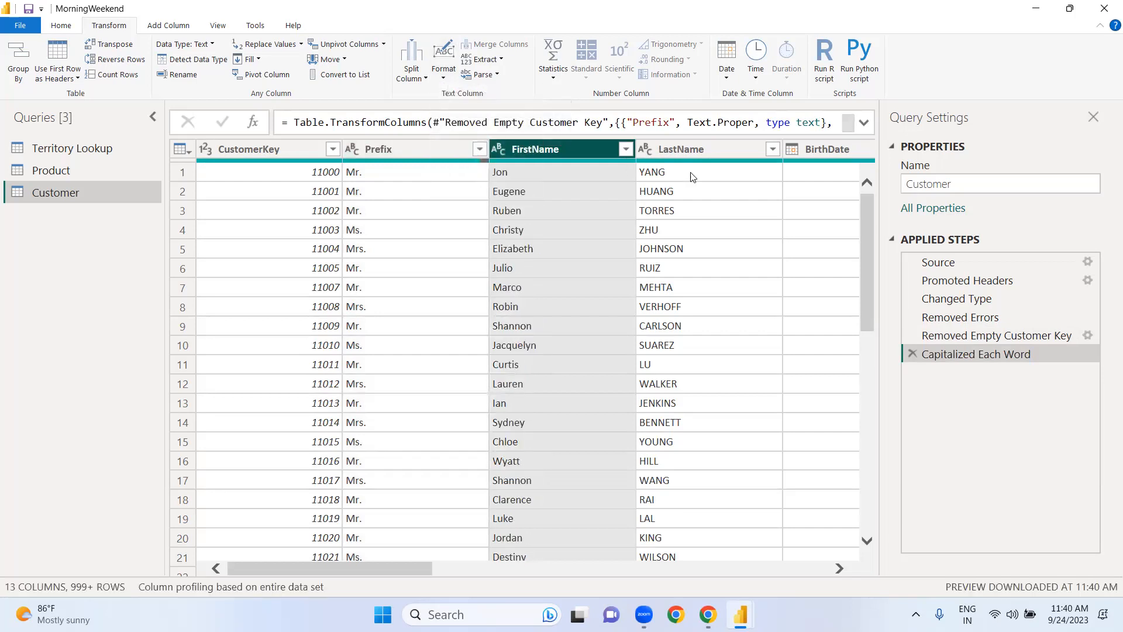
click(691, 148)
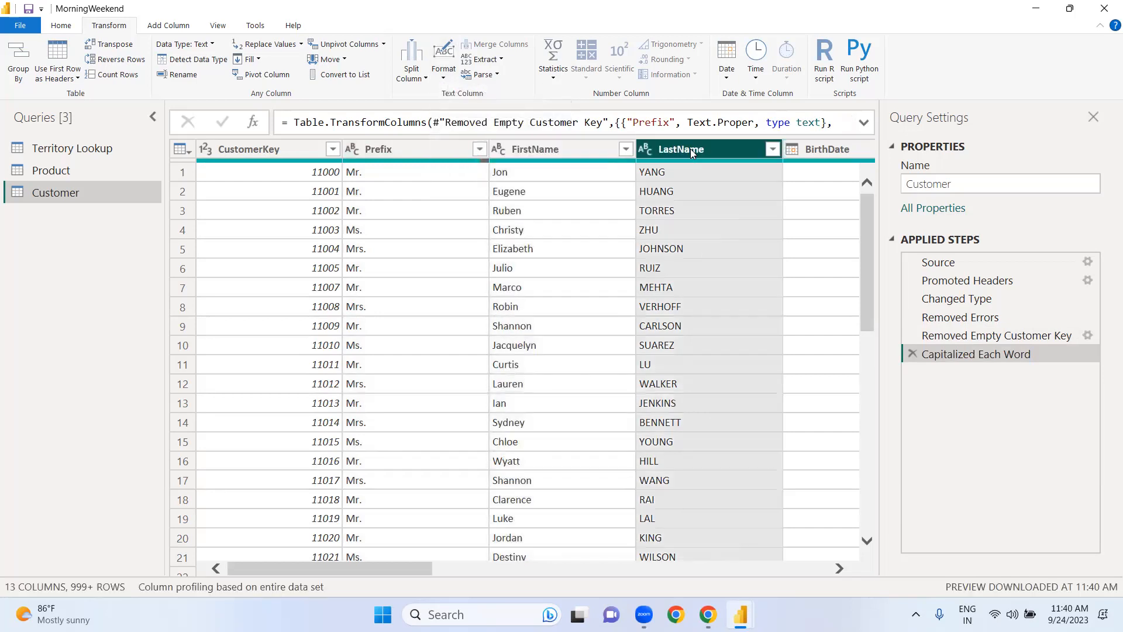
click(448, 81)
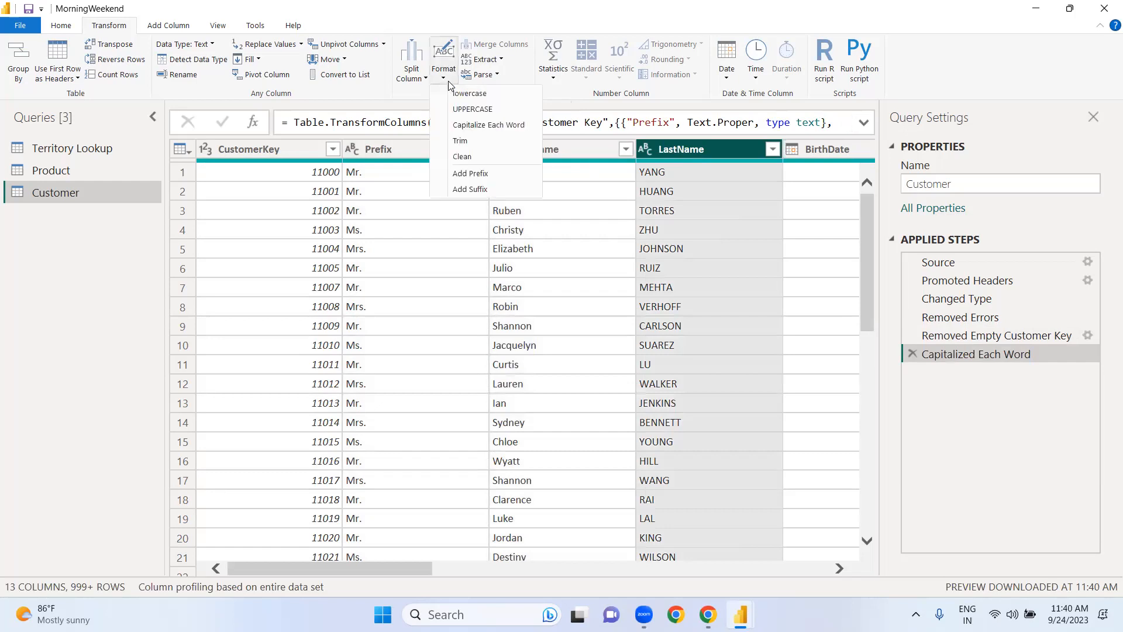
click(464, 125)
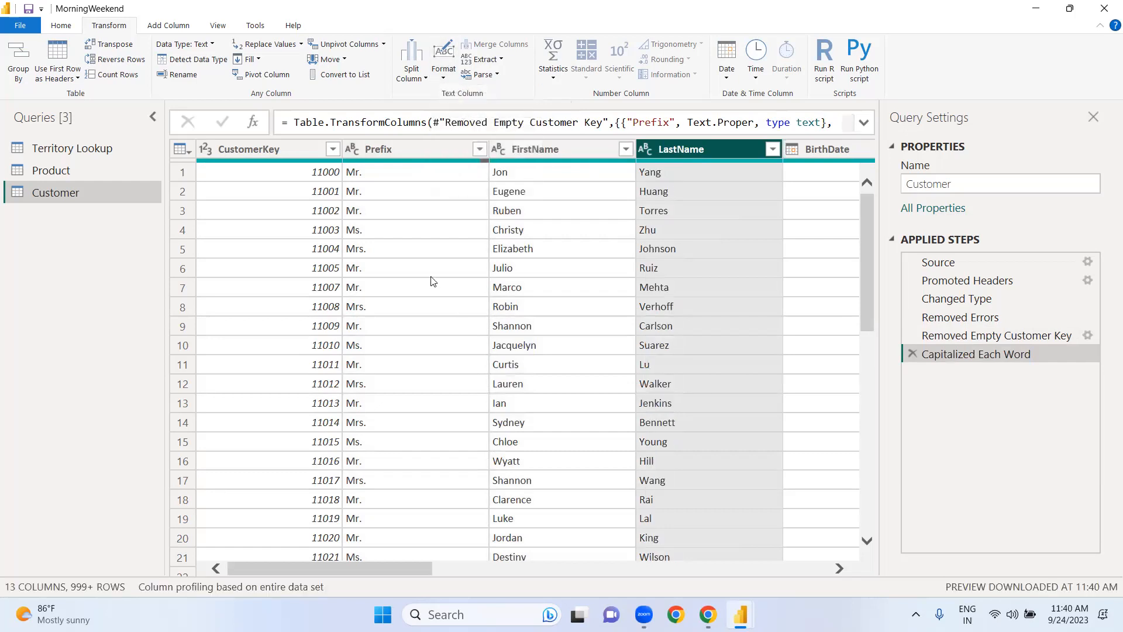
click(431, 276)
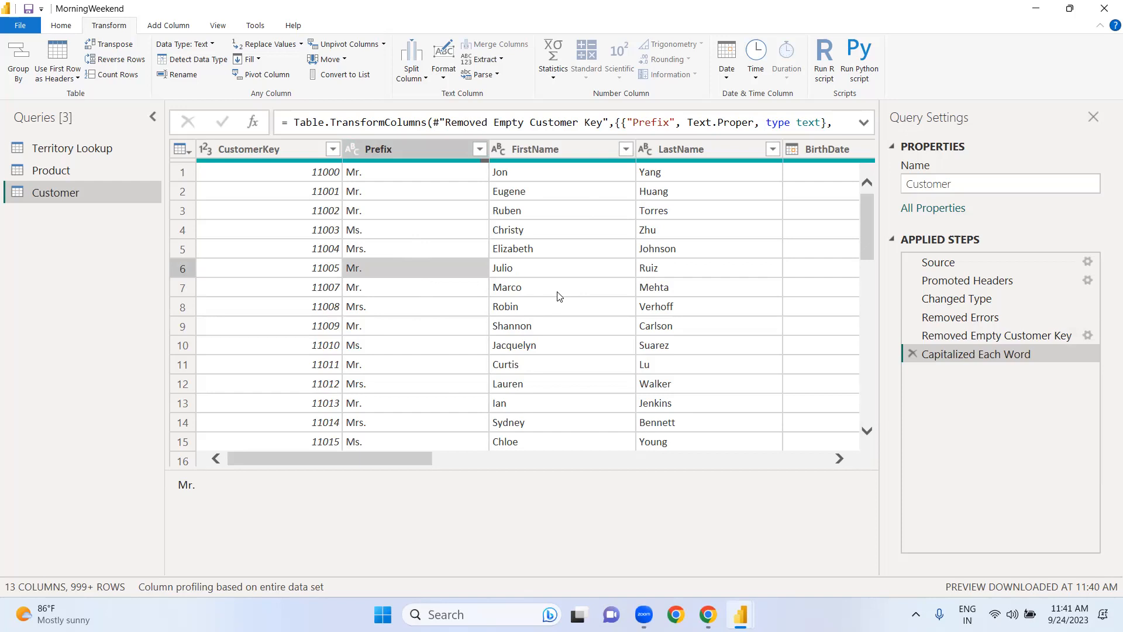
Step: Merge the Prefix, FirstName and LastName columns of the Customer query with a Space separator into a column named Full Name
click(455, 149)
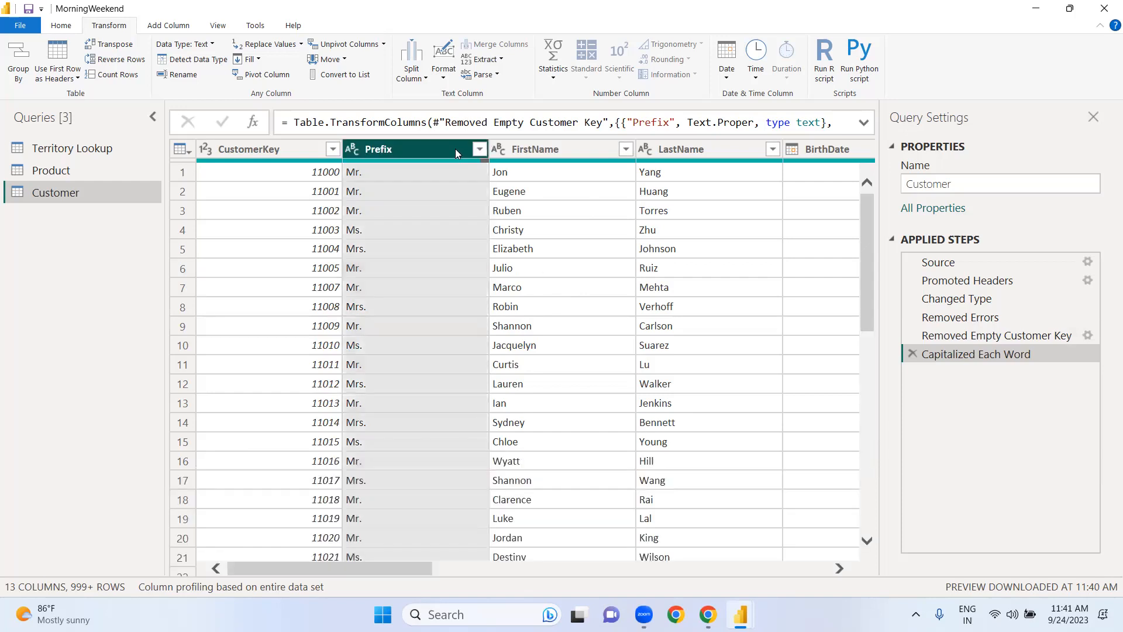
ctrl+click(524, 149)
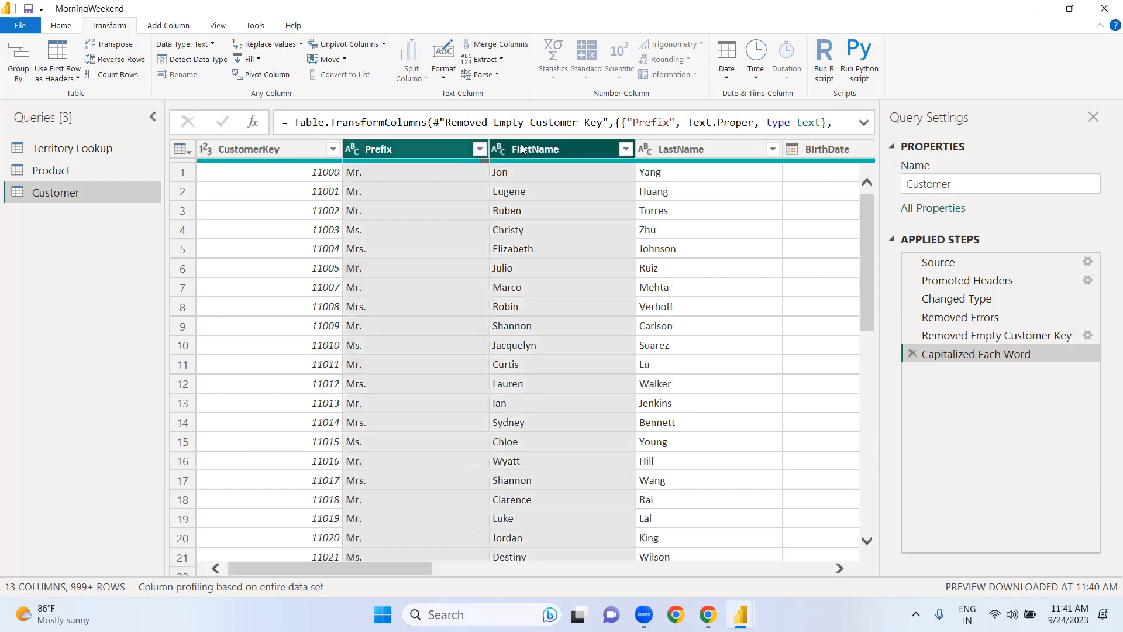
ctrl+click(673, 147)
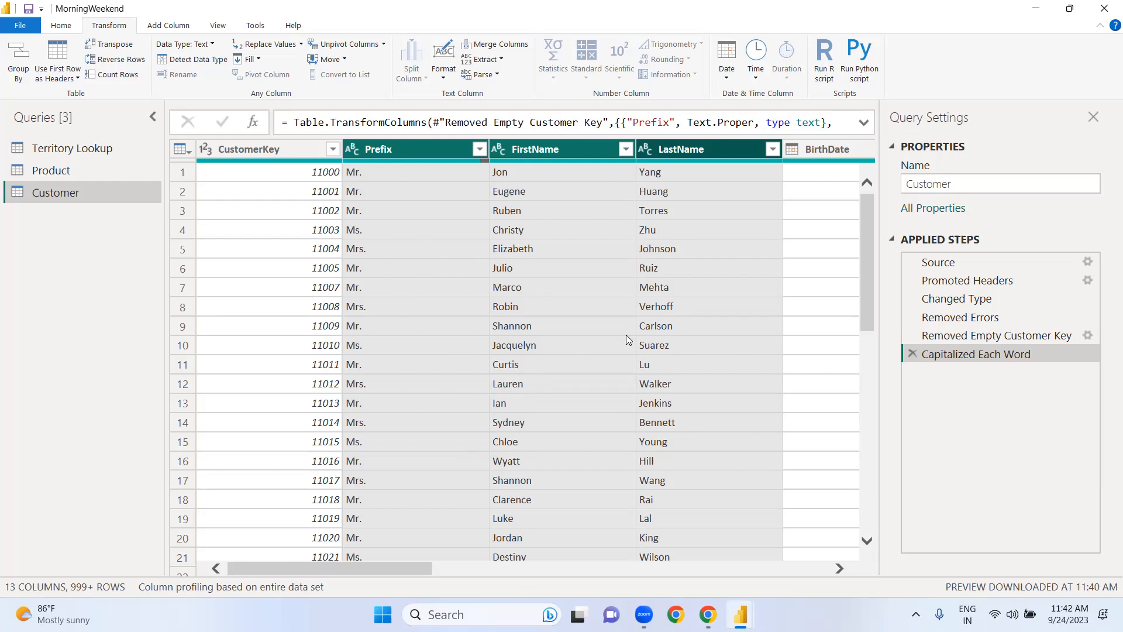
click(502, 45)
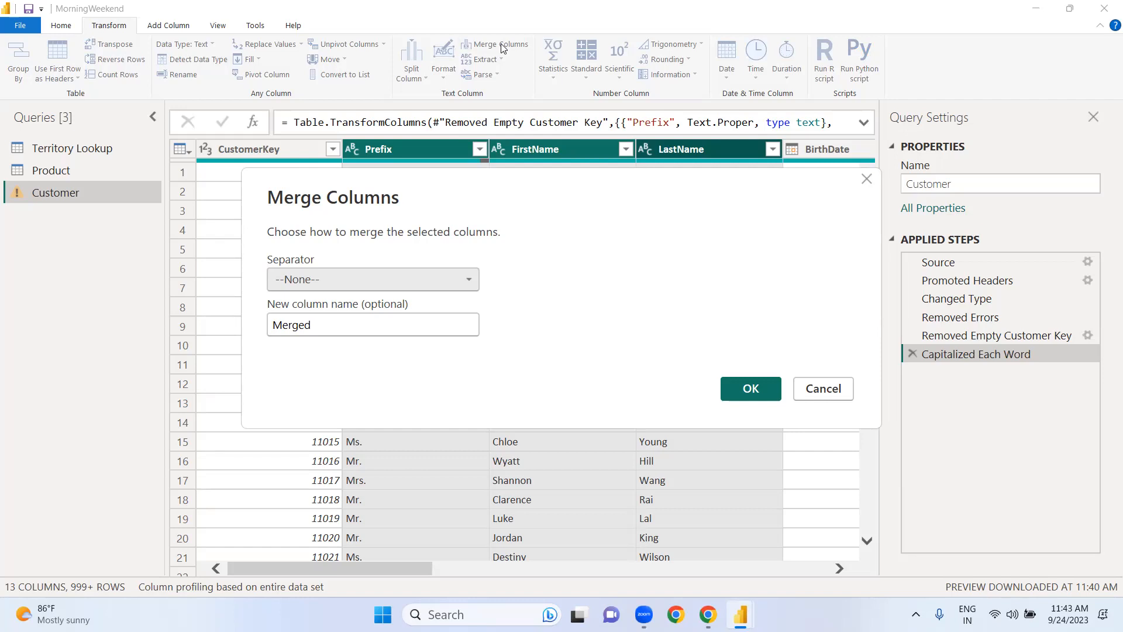
click(467, 284)
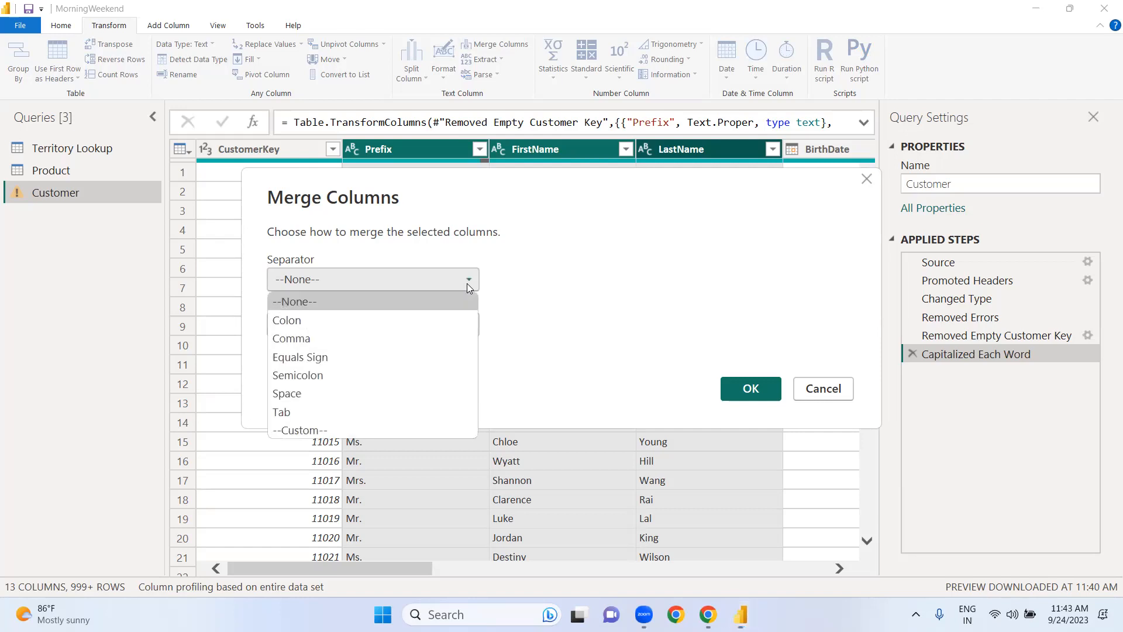
click(402, 394)
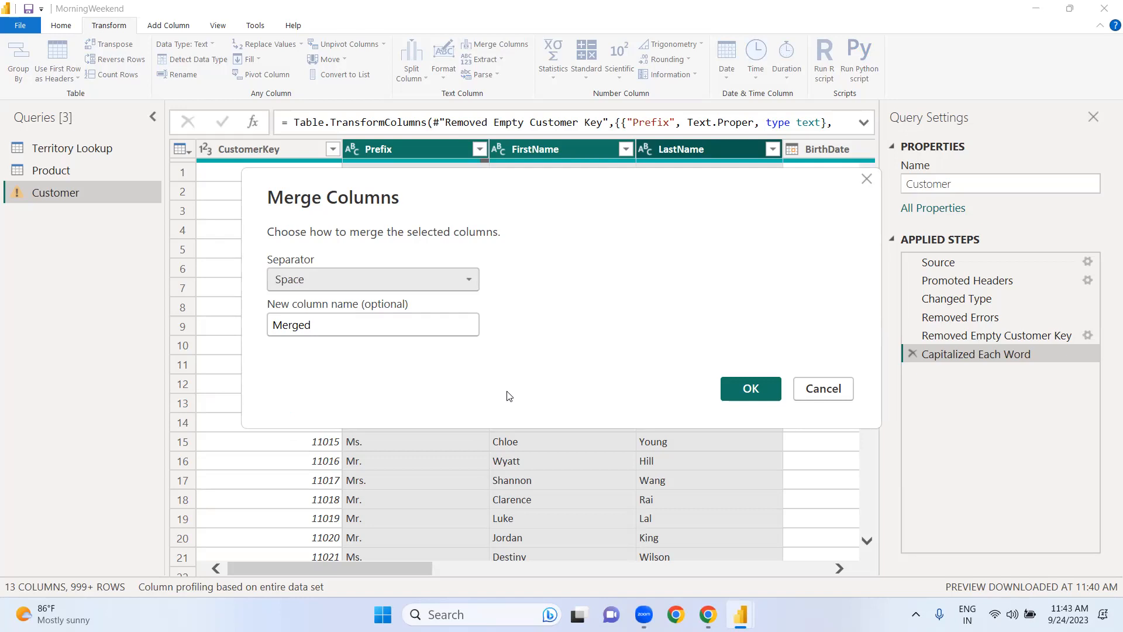
click(381, 323)
key(BackSpace)
key(BackSpace)
key(BackSpace)
key(BackSpace)
key(BackSpace)
key(BackSpace)
text(Full Name)
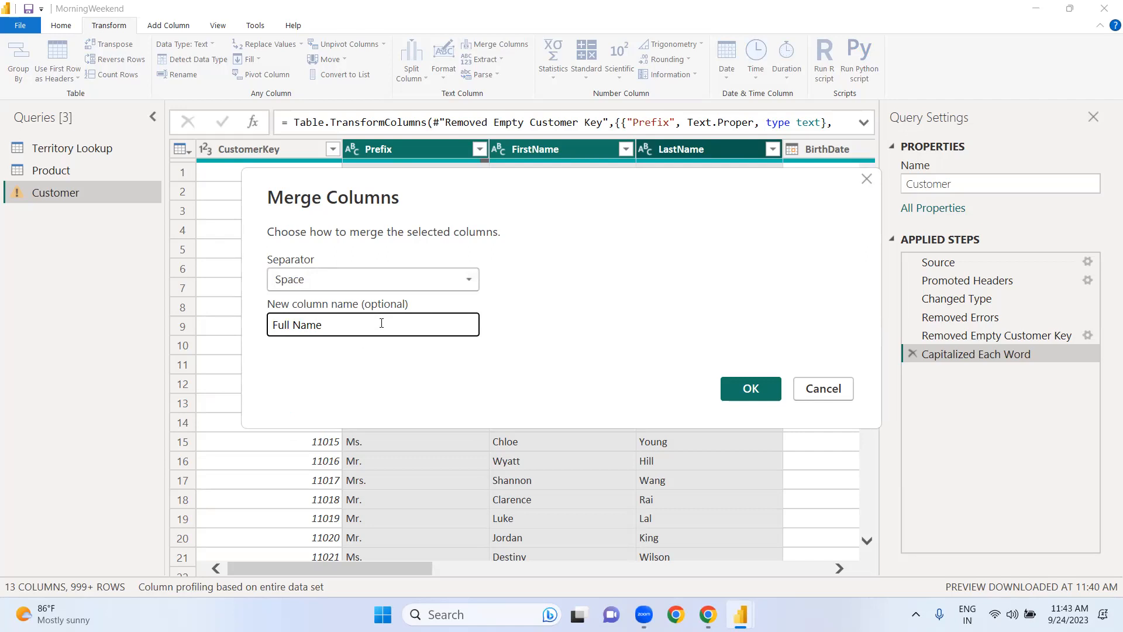
click(749, 389)
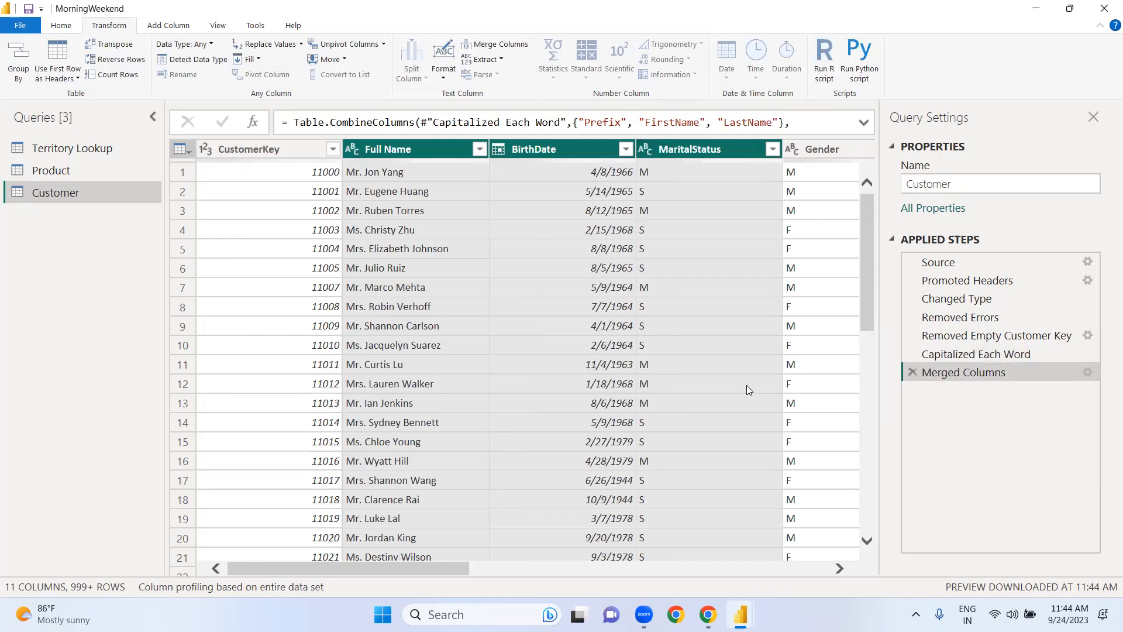
Step: Examine the Customer query's columns from CustomerKey and Full Name through to HomeOwner
click(491, 233)
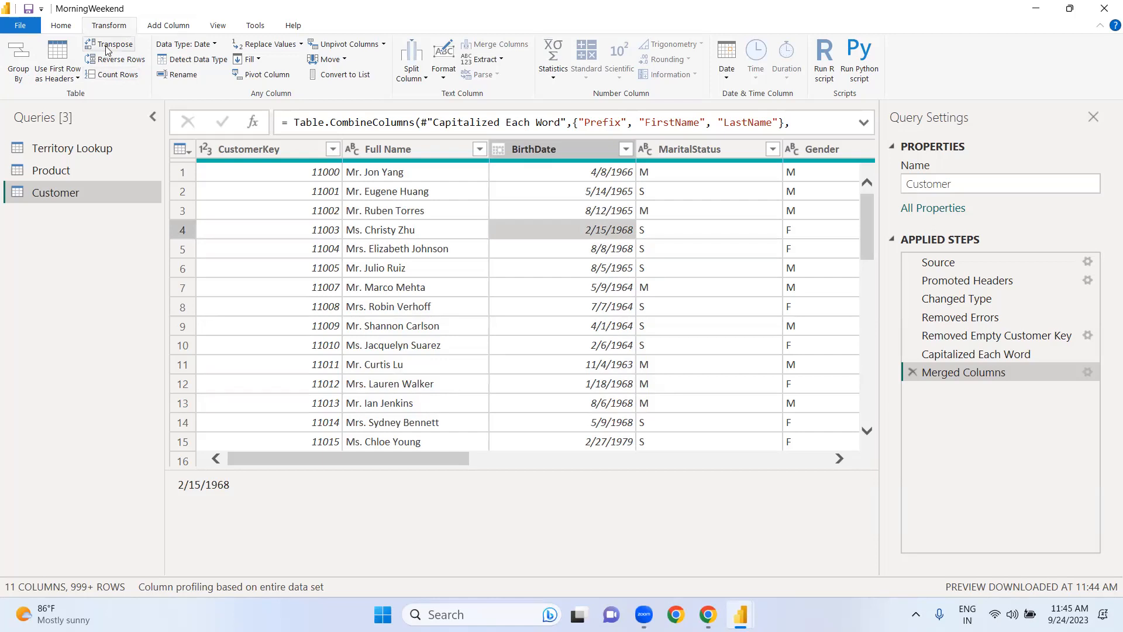
click(159, 26)
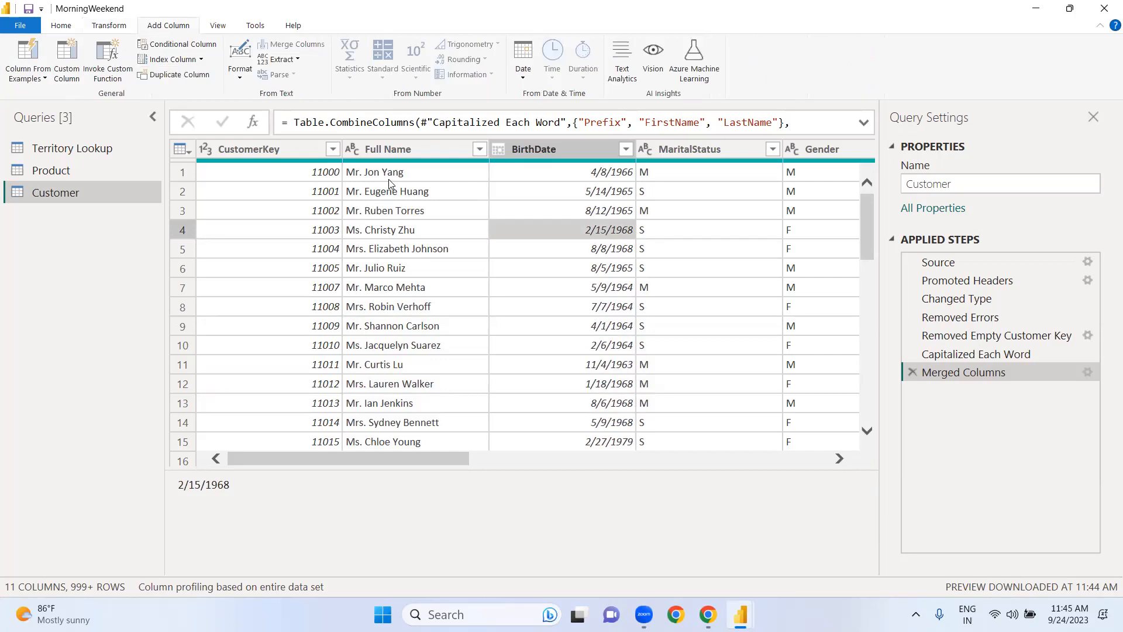
click(379, 147)
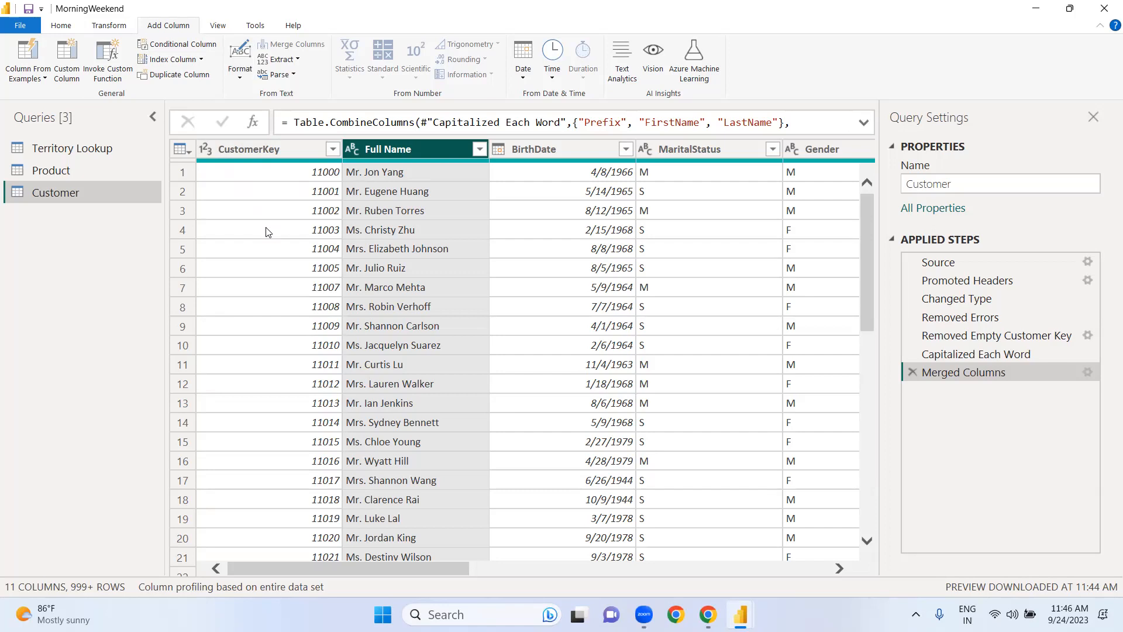
click(758, 566)
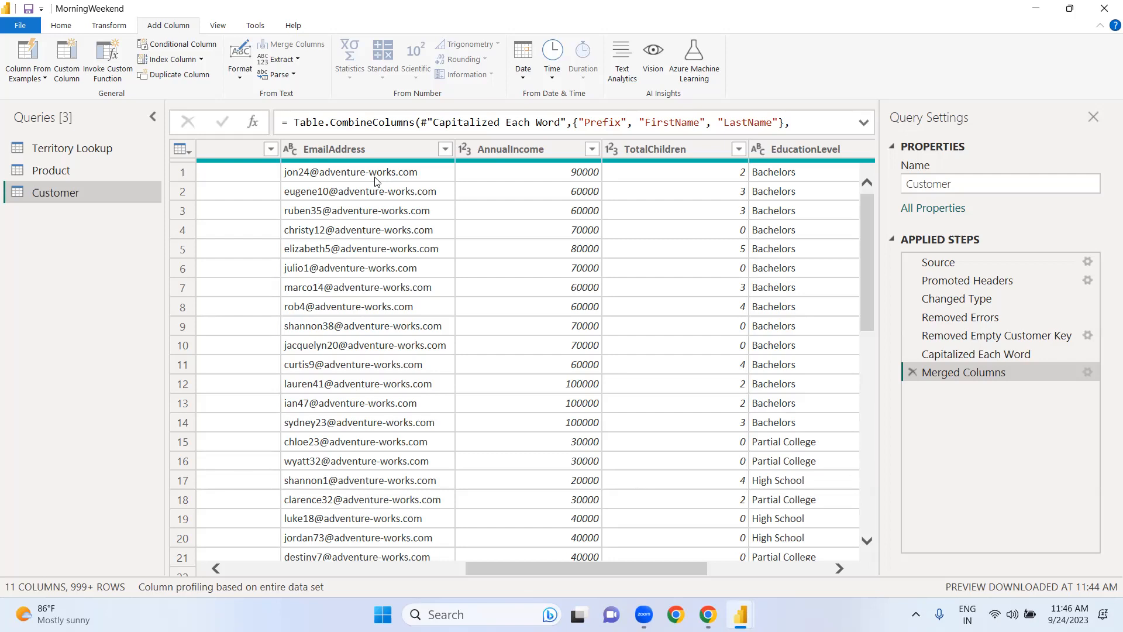
click(425, 570)
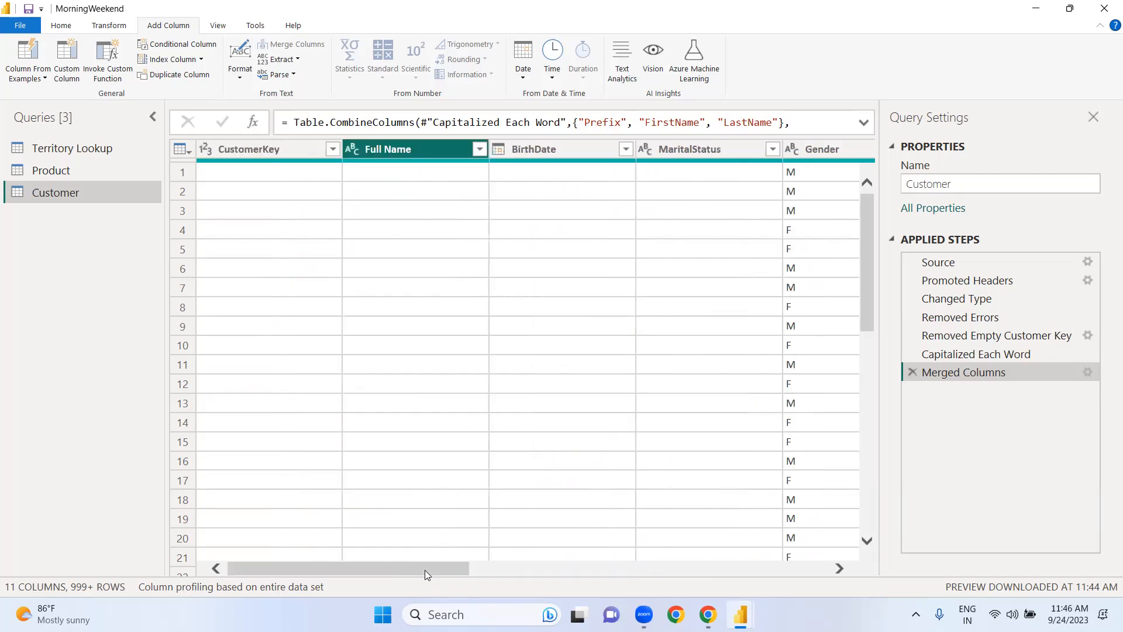
click(811, 573)
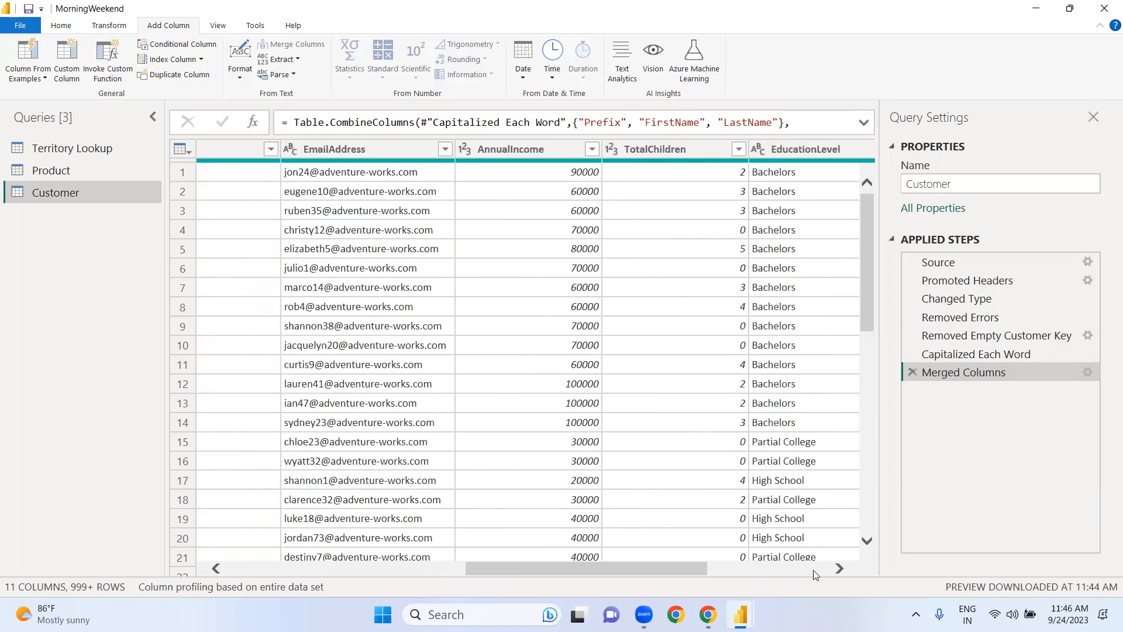
click(814, 570)
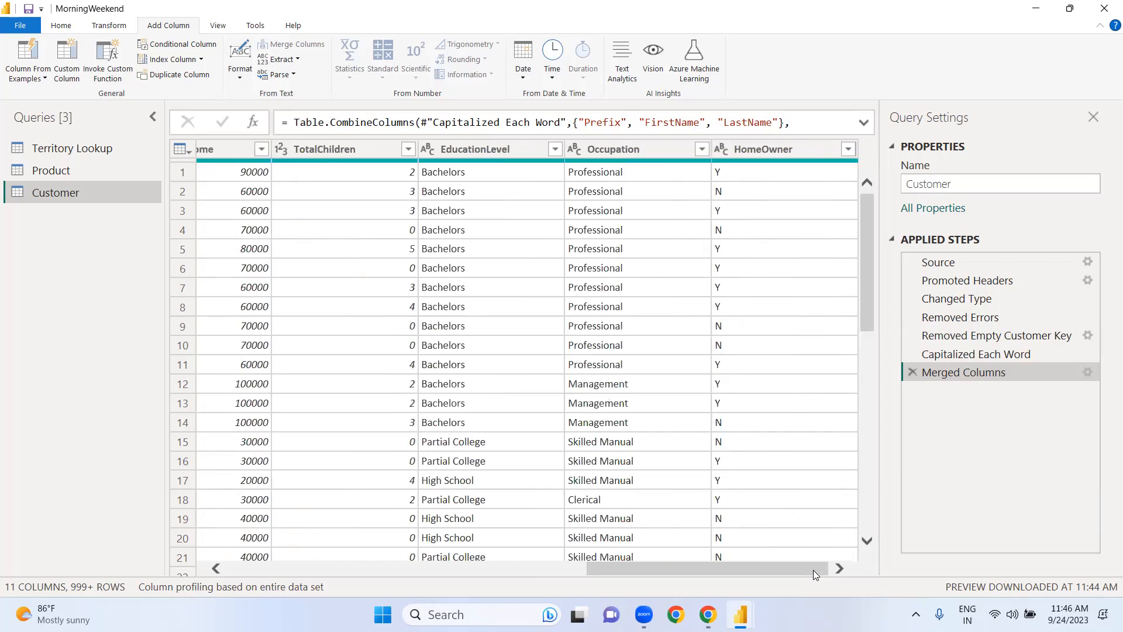
click(532, 564)
click(532, 565)
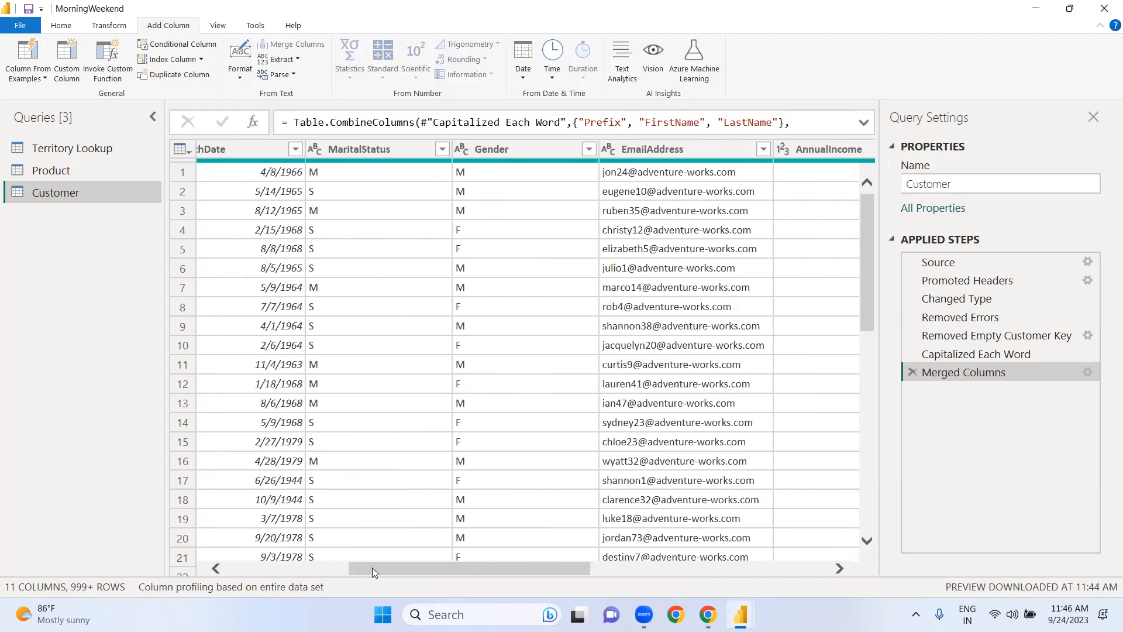
click(316, 565)
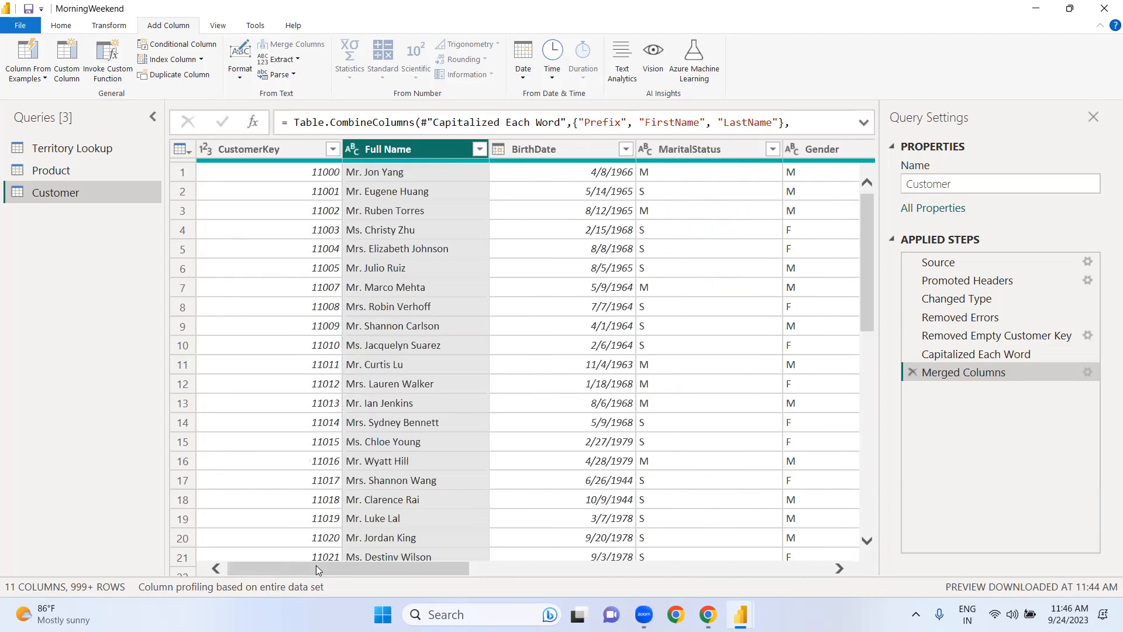
Step: Apply the pending query changes to the report while keeping the Power Query Editor open
click(61, 25)
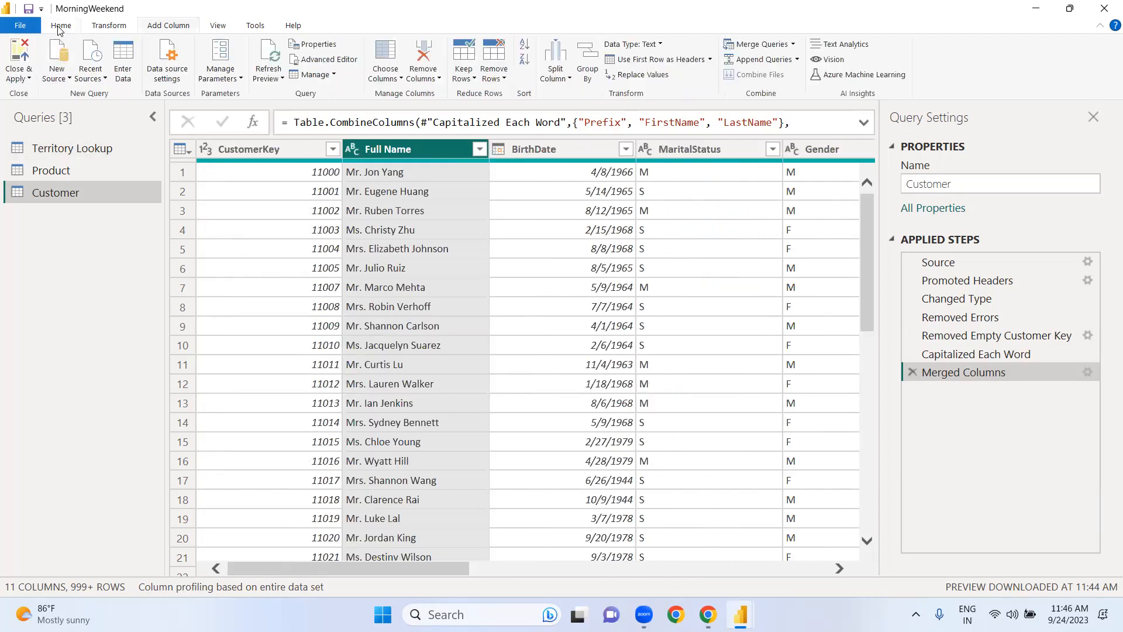
click(29, 78)
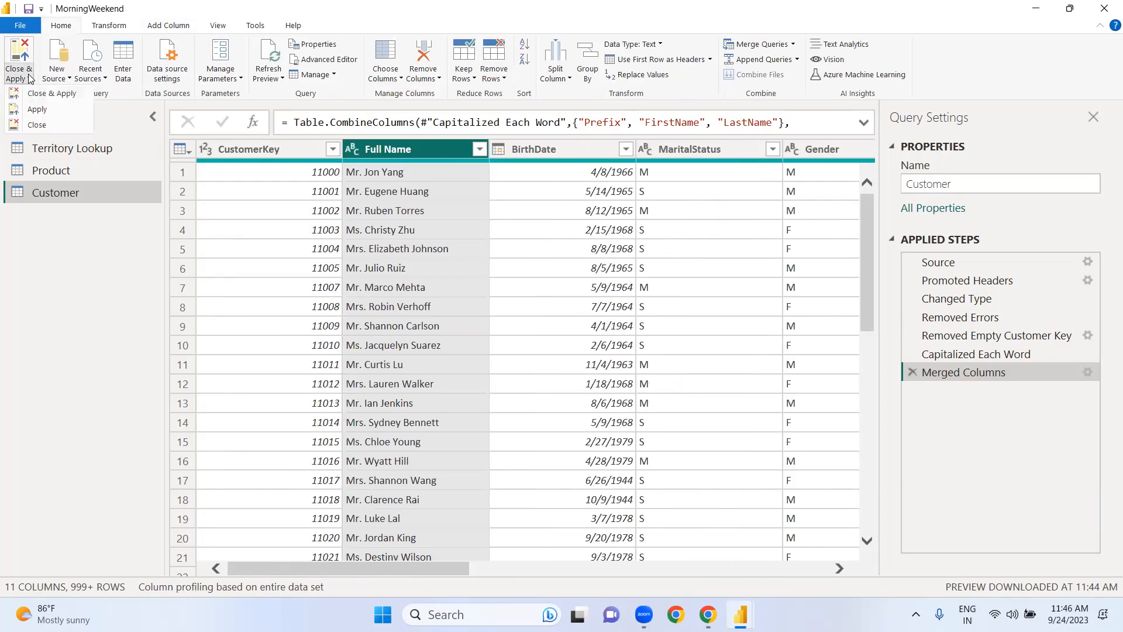
click(33, 111)
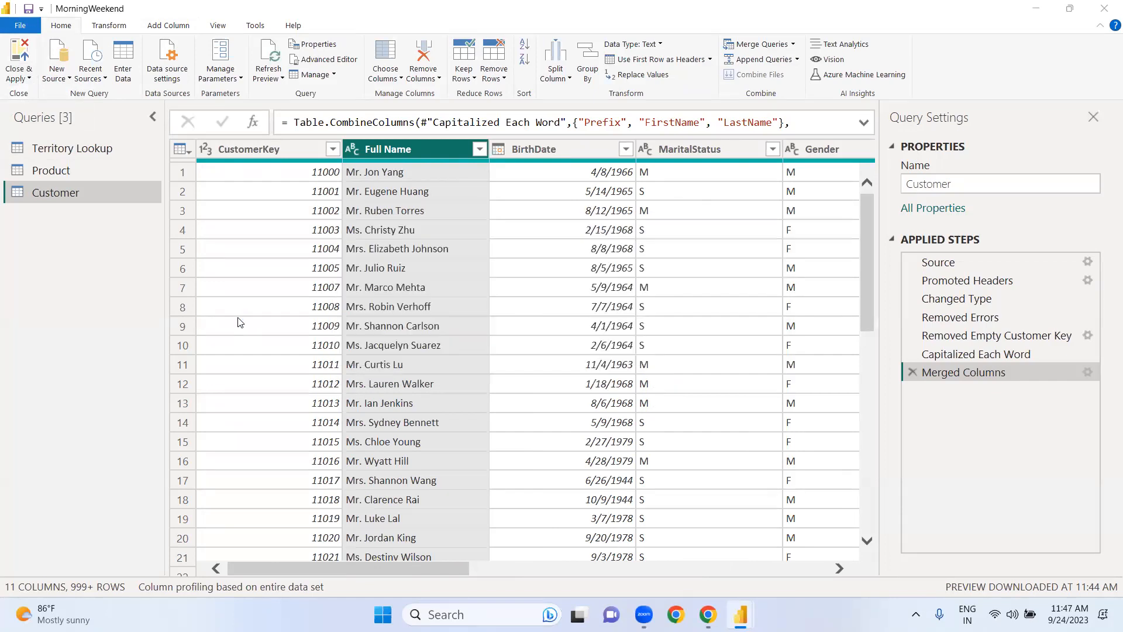
Step: Examine the columns and rows of the Product query, and view the Territory Lookup query for comparison
click(52, 170)
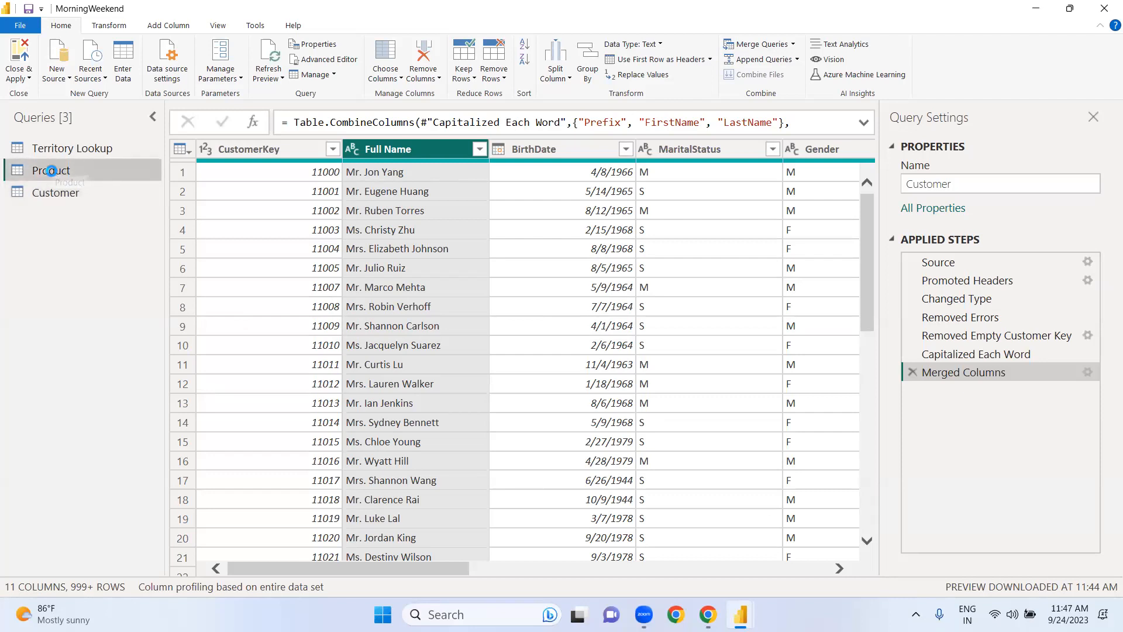
click(808, 568)
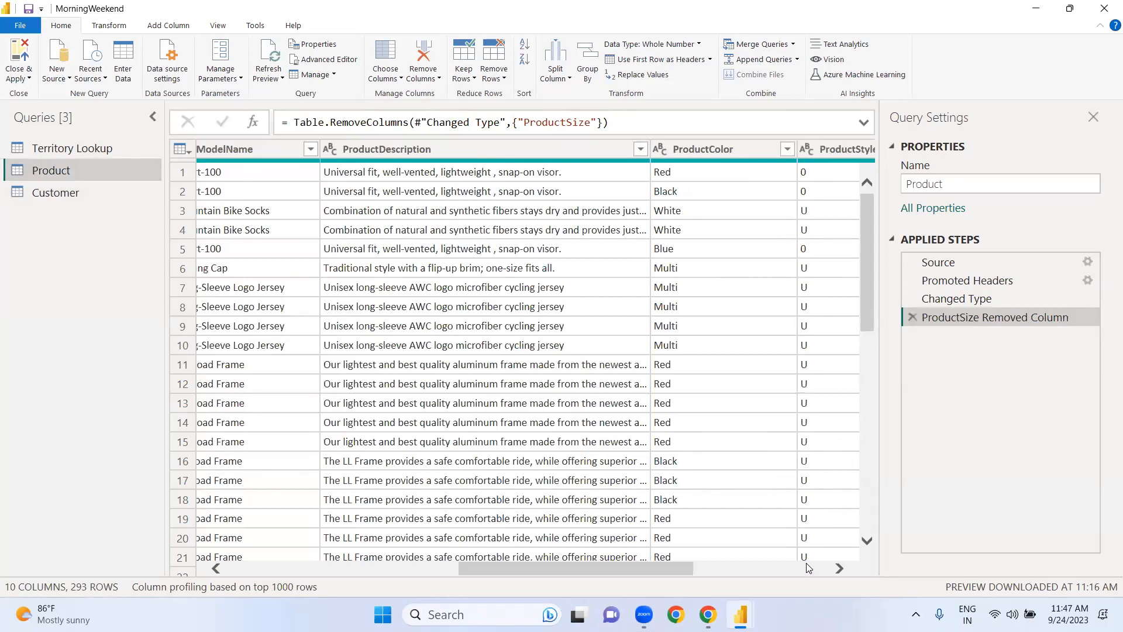
click(807, 567)
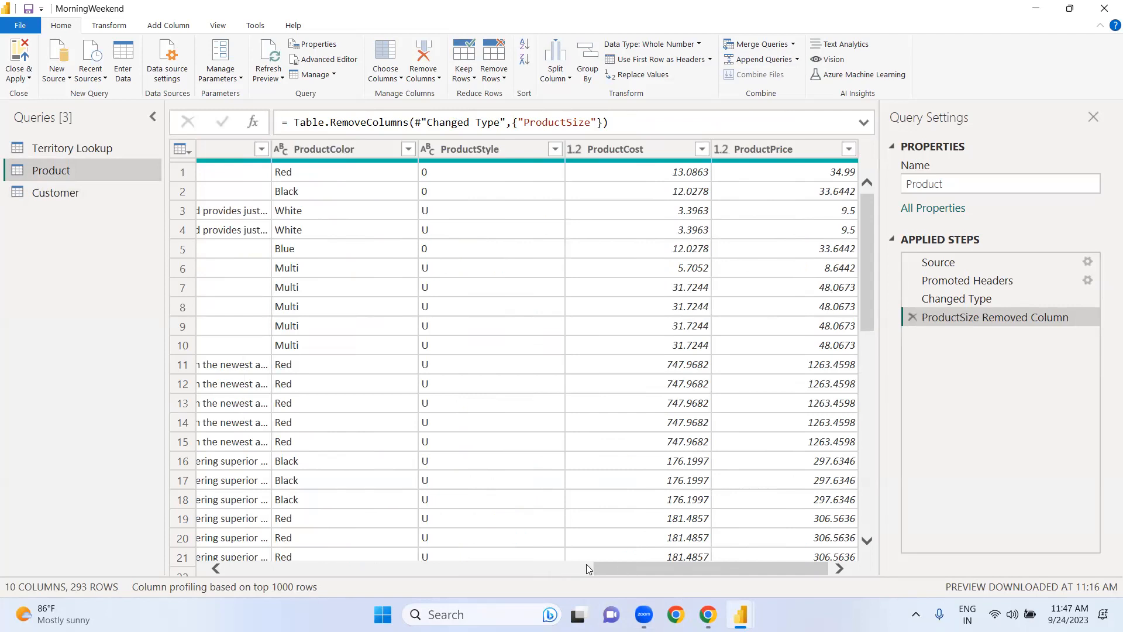
click(550, 565)
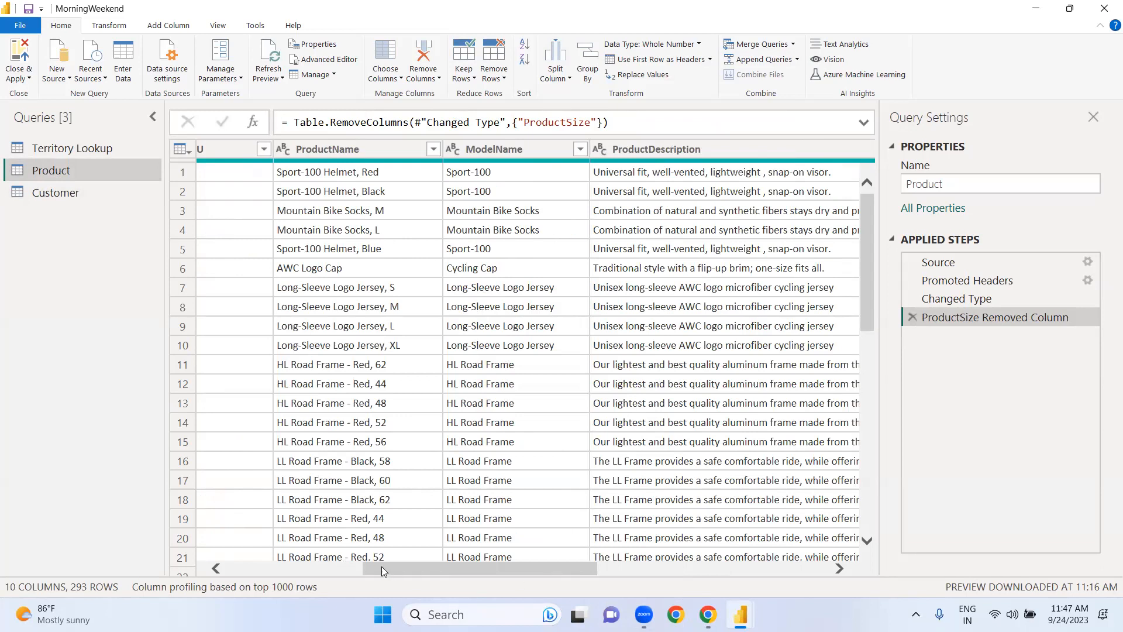
click(345, 568)
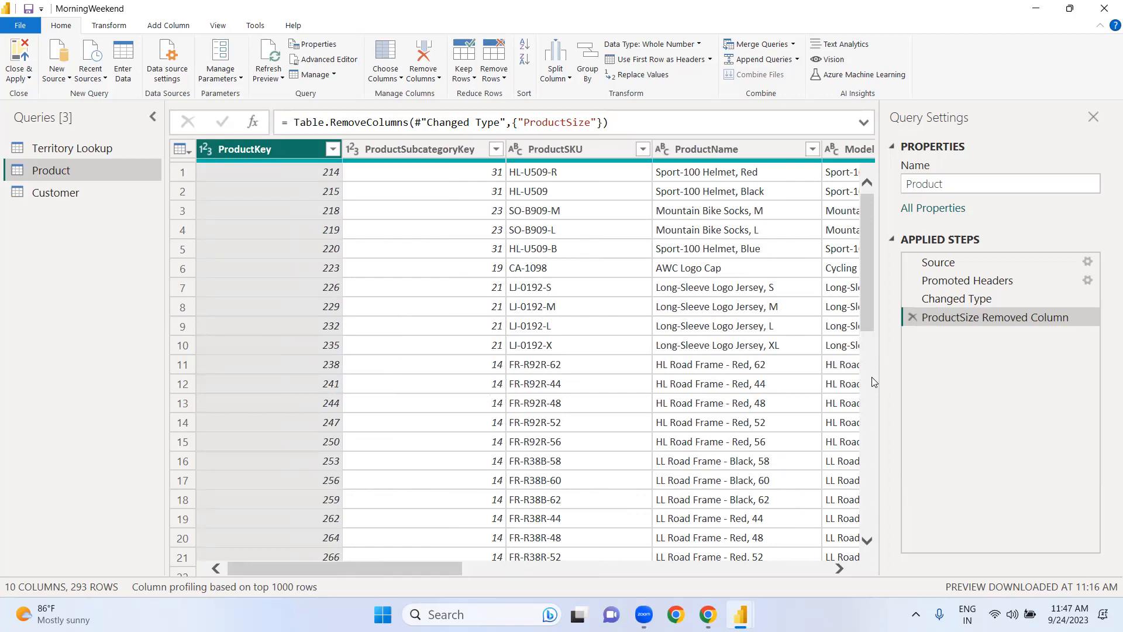
scroll(872, 377, down, 6)
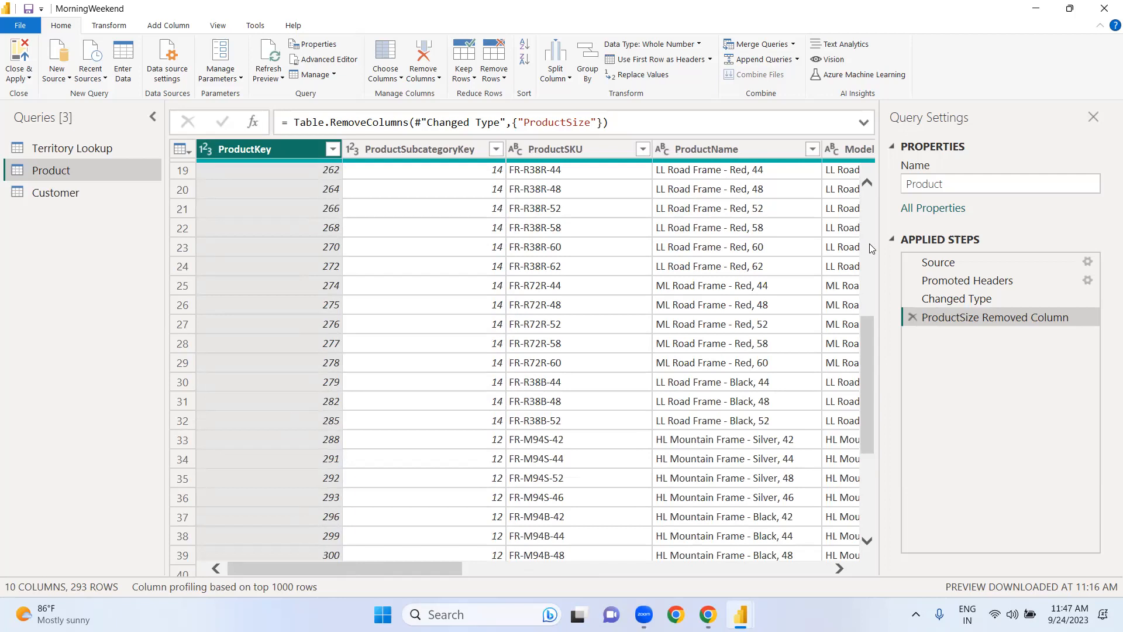
scroll(869, 243, up, 6)
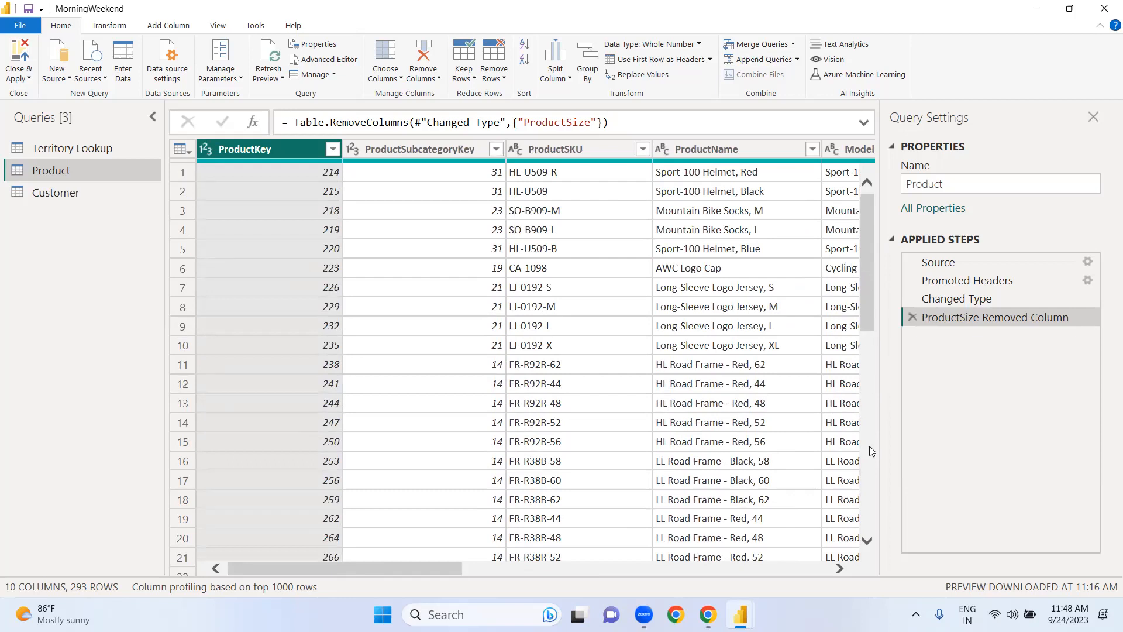
click(833, 571)
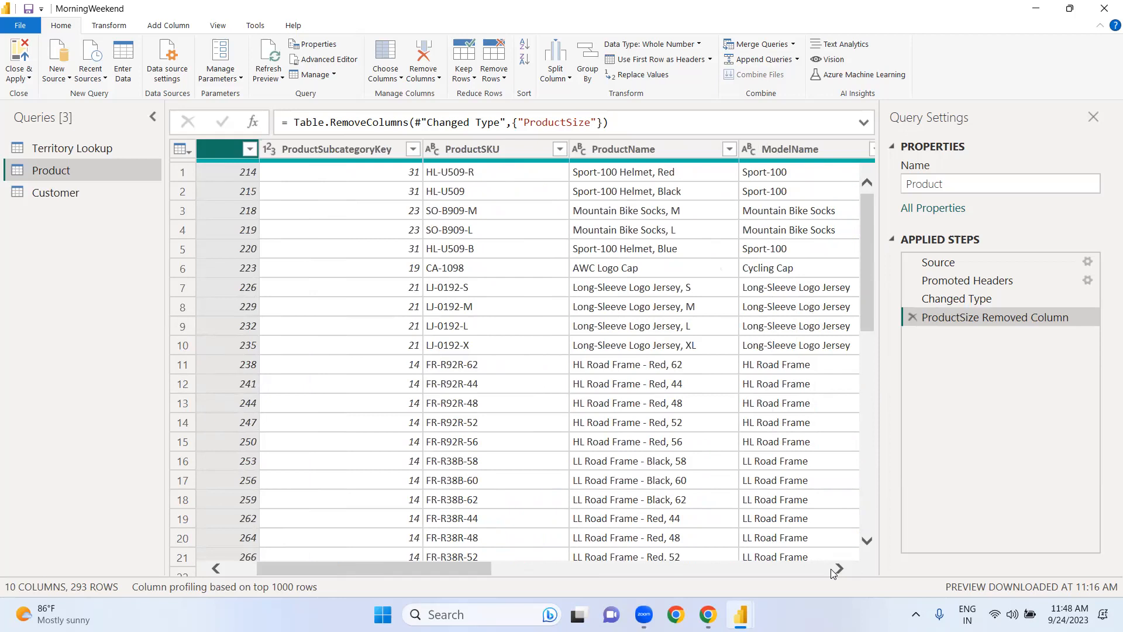
click(232, 567)
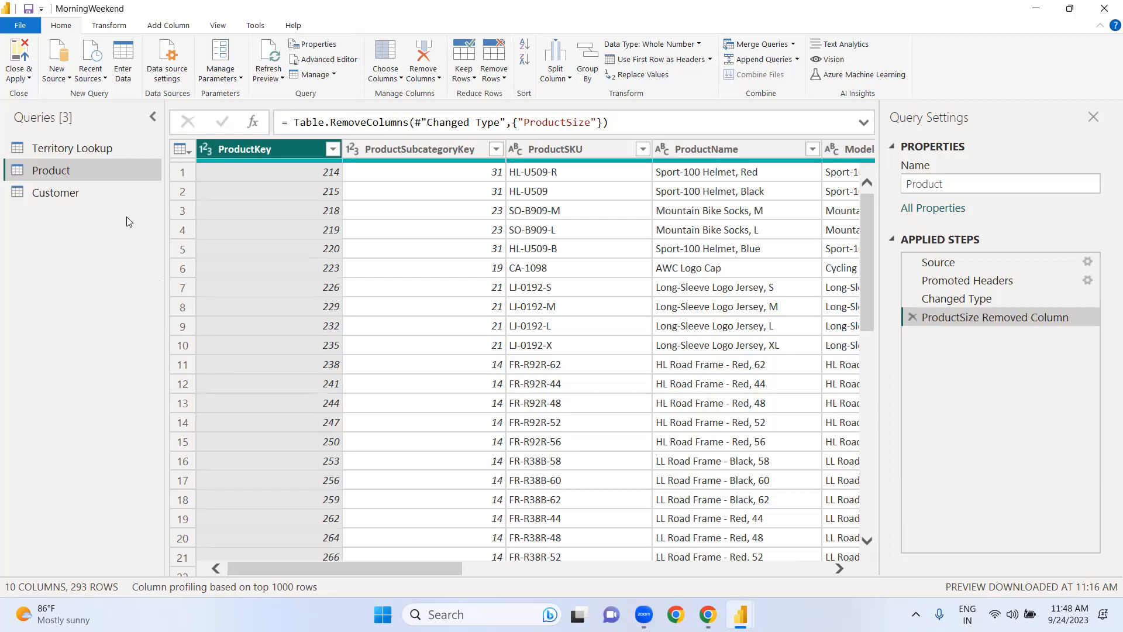
click(100, 148)
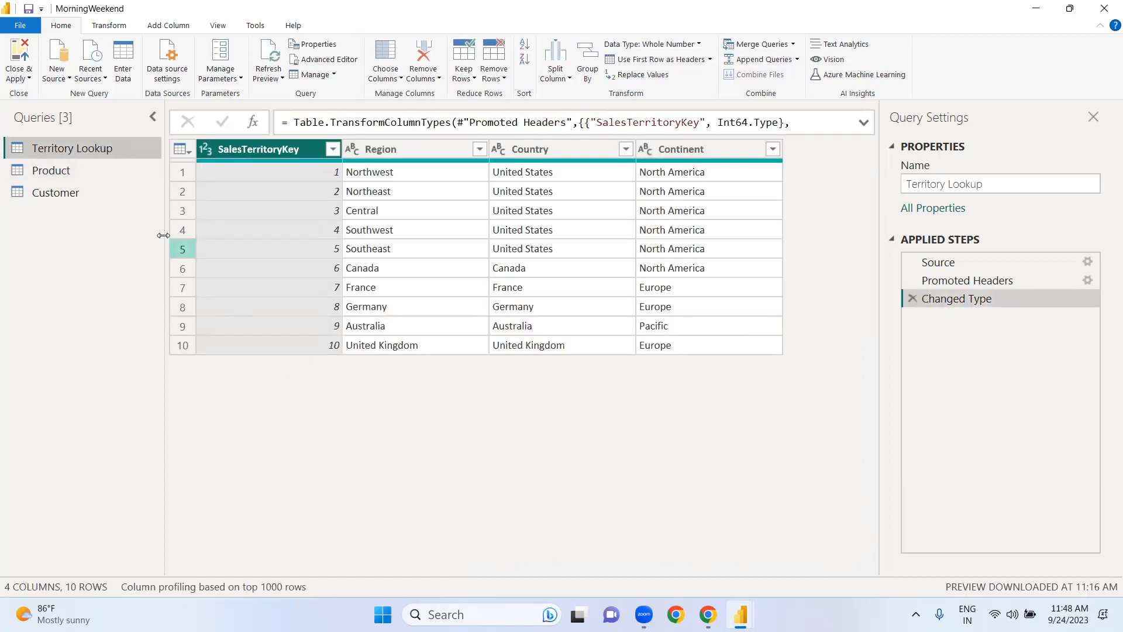
click(78, 175)
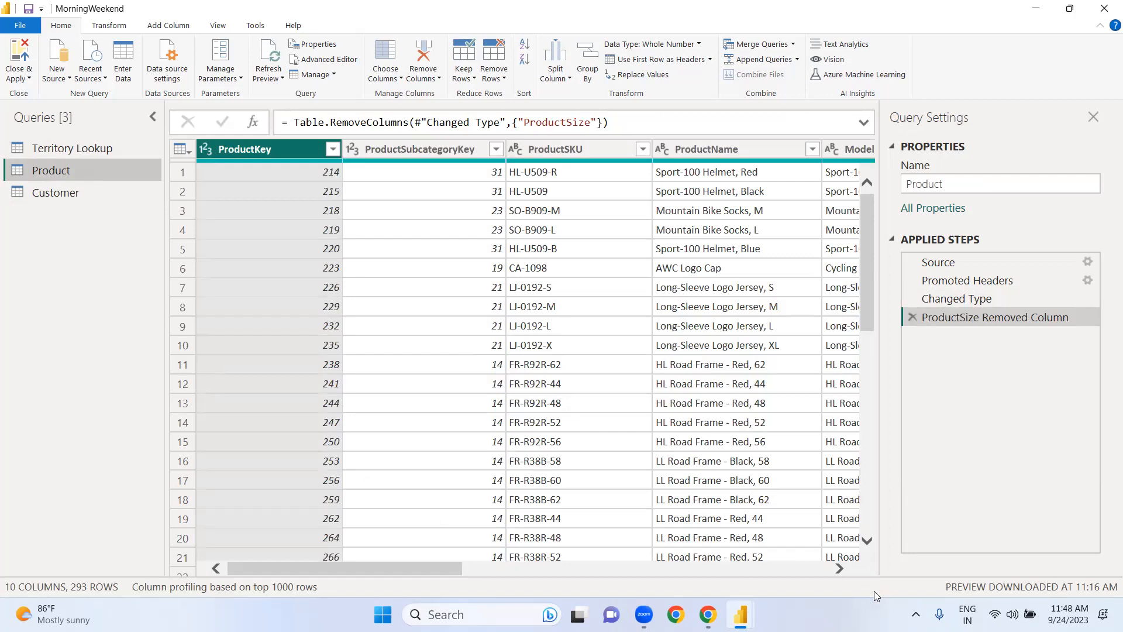
Step: Add a column to the Product query that extracts the ProductSKU text between the start delimiter "-" and the end delimiter "-"
click(839, 569)
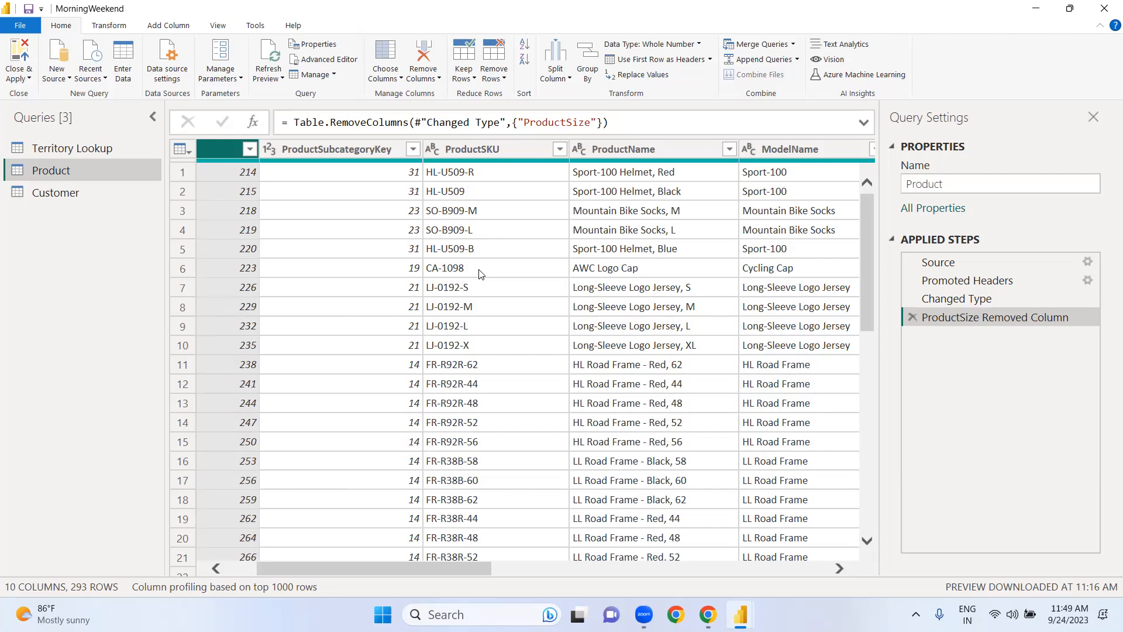
click(482, 153)
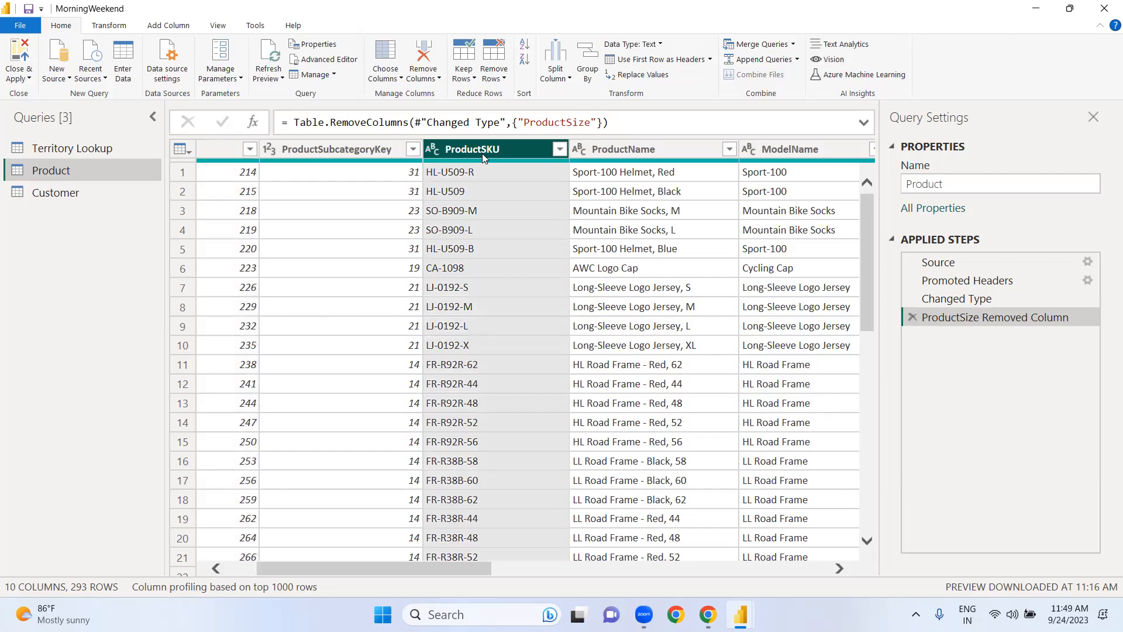
click(181, 28)
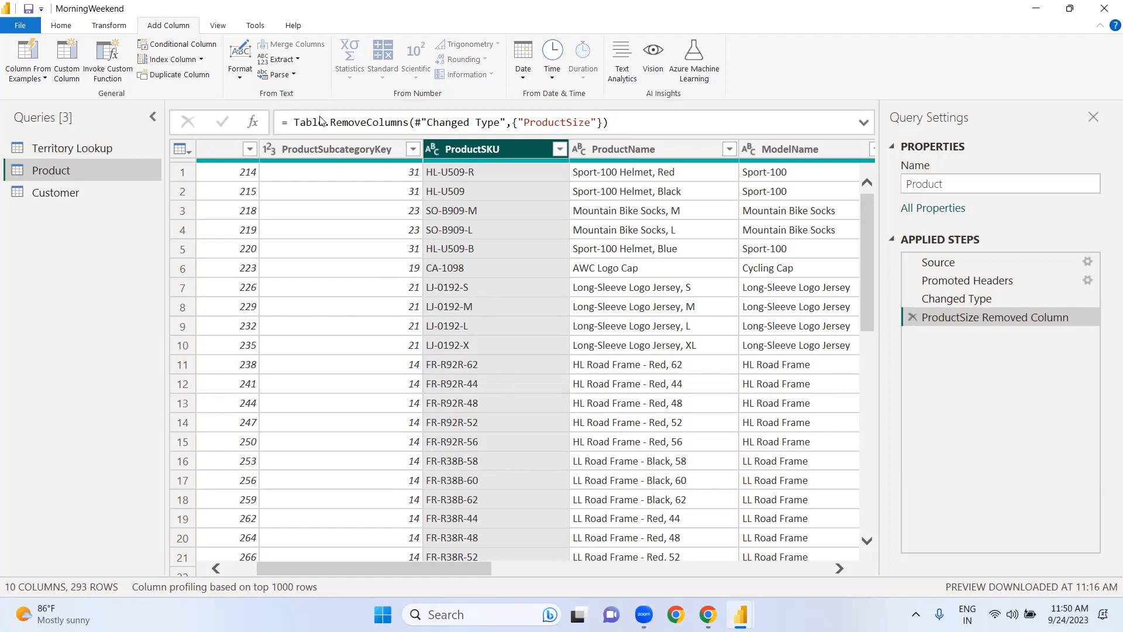
click(298, 60)
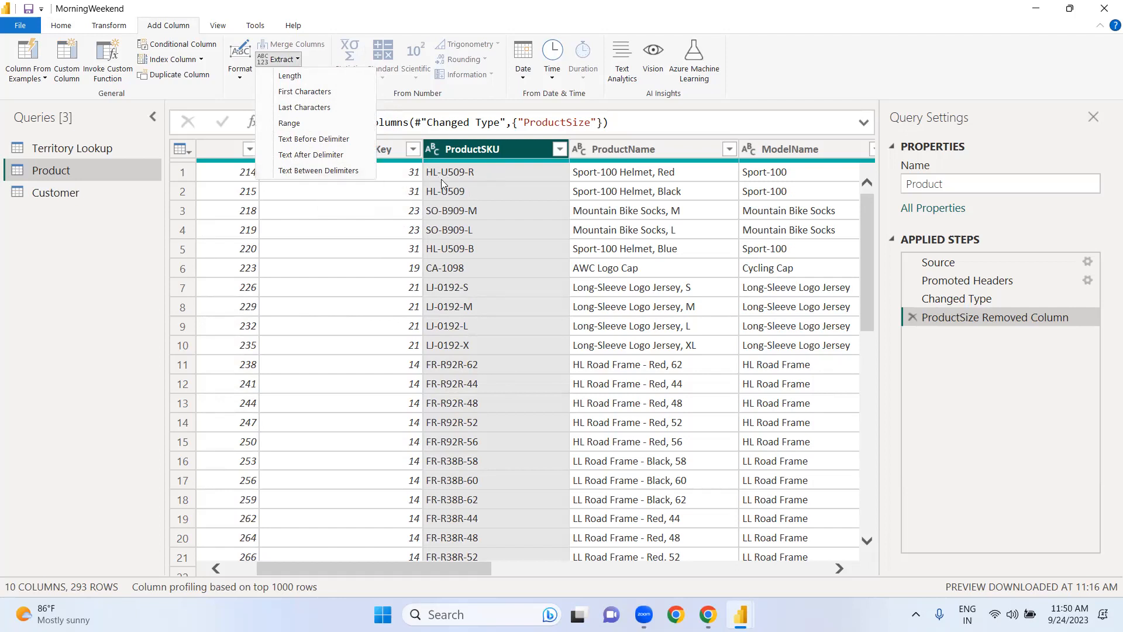
click(339, 174)
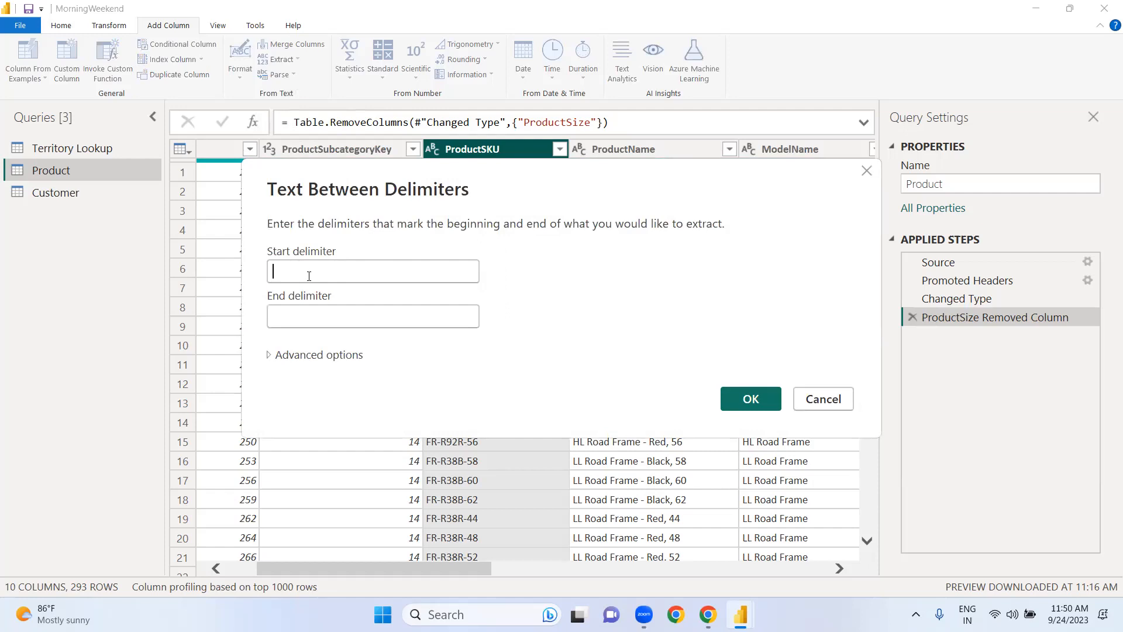
text(-)
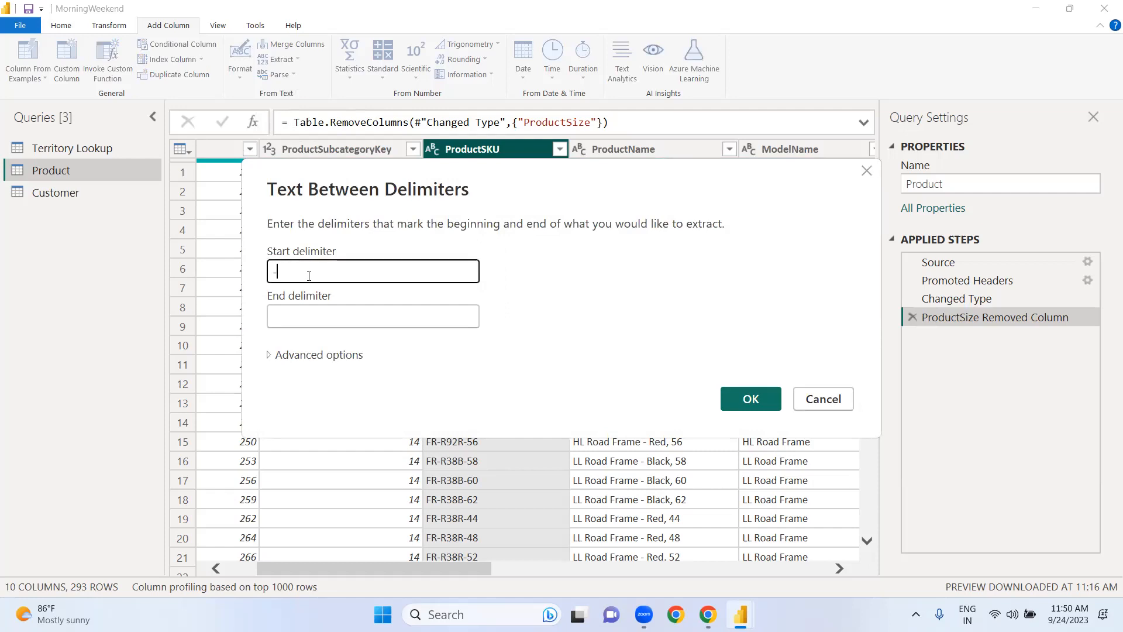
click(307, 317)
text(-)
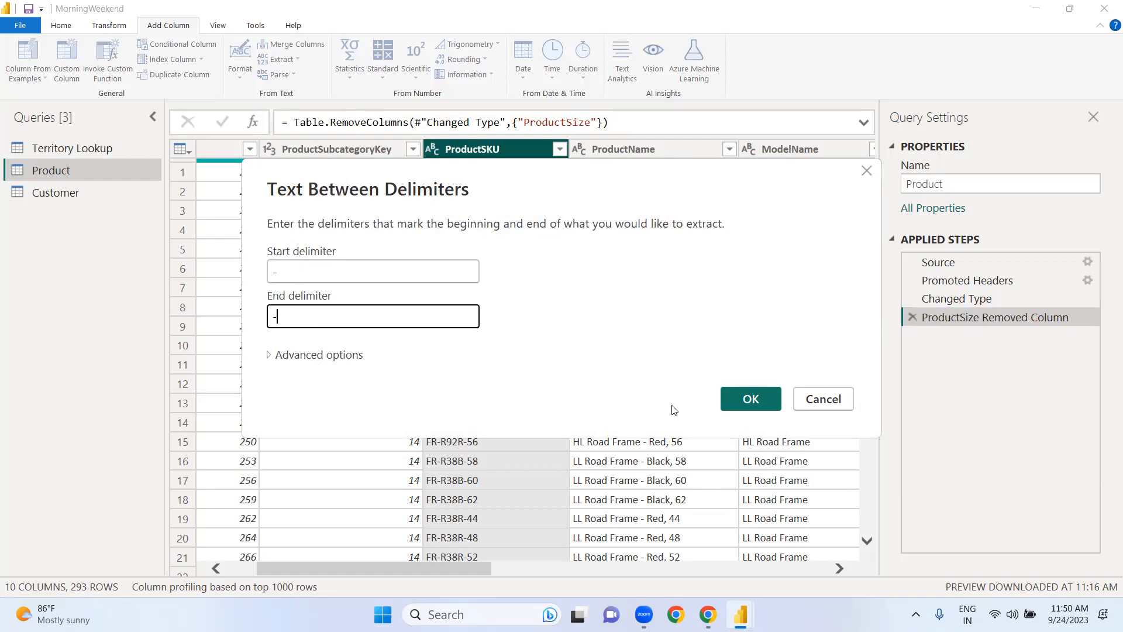
click(750, 399)
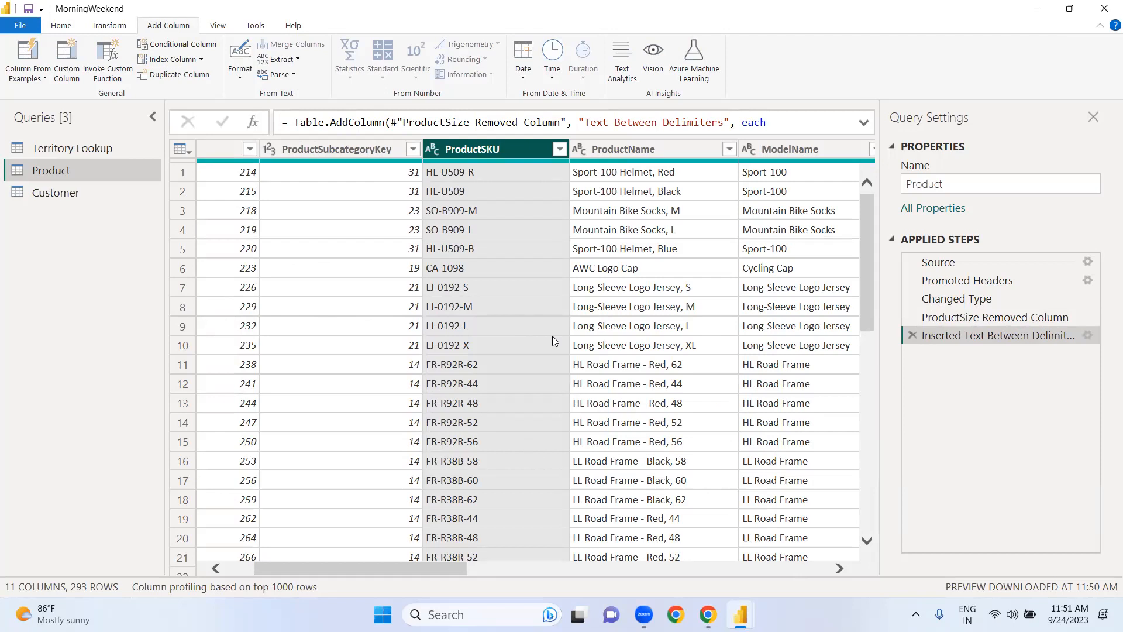
Step: Rename the Text Between Delimiters column of the Product query as ProductSKUMid
click(825, 571)
click(825, 571)
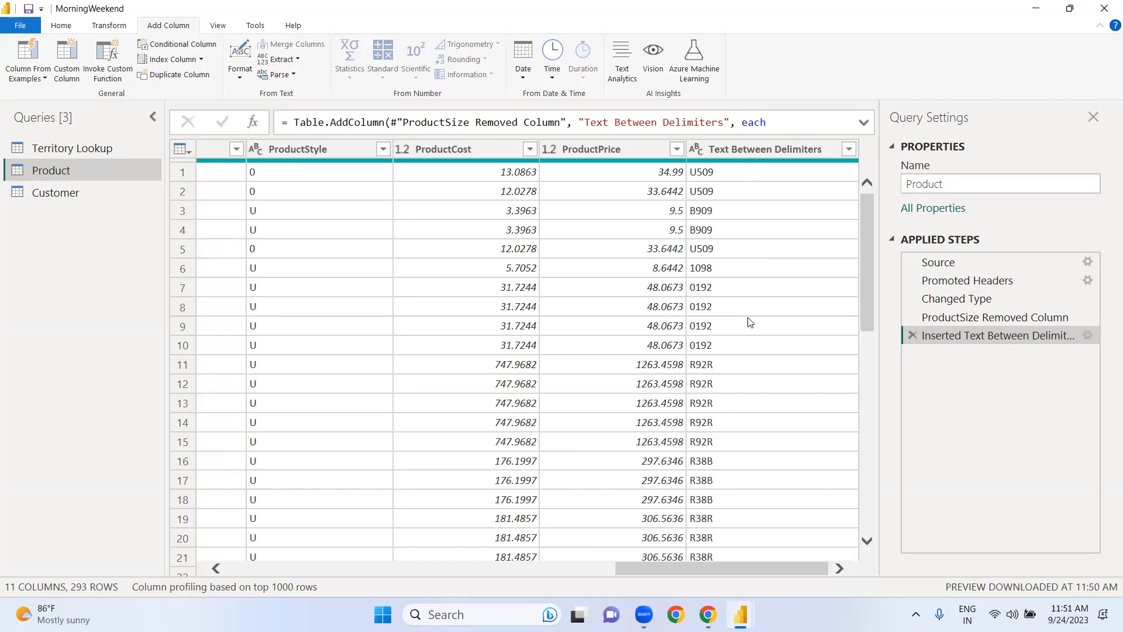
double_click(765, 150)
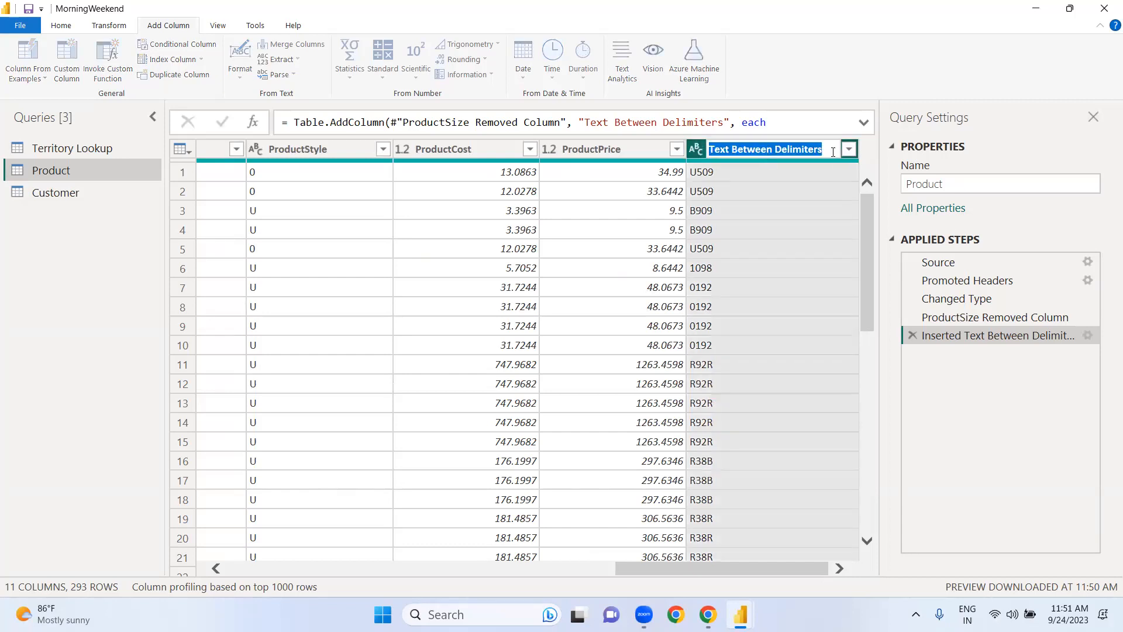
click(833, 152)
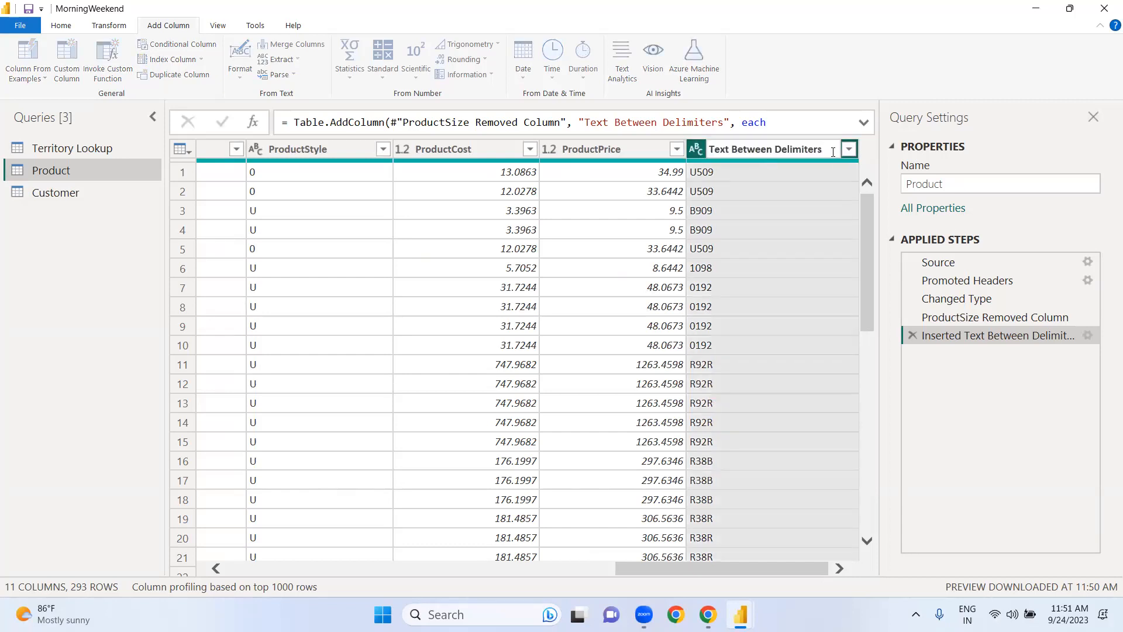
key(BackSpace)
key(BackSpace)
key(BackSpace)
key(BackSpace)
key(BackSpace)
key(BackSpace)
key(BackSpace)
key(BackSpace)
key(BackSpace)
key(BackSpace)
key(BackSpace)
key(BackSpace)
key(BackSpace)
key(BackSpace)
key(BackSpace)
key(BackSpace)
key(BackSpace)
key(BackSpace)
key(BackSpace)
key(BackSpace)
text(ProduCt)
key(BackSpace)
key(BackSpace)
text(ctSKUMid)
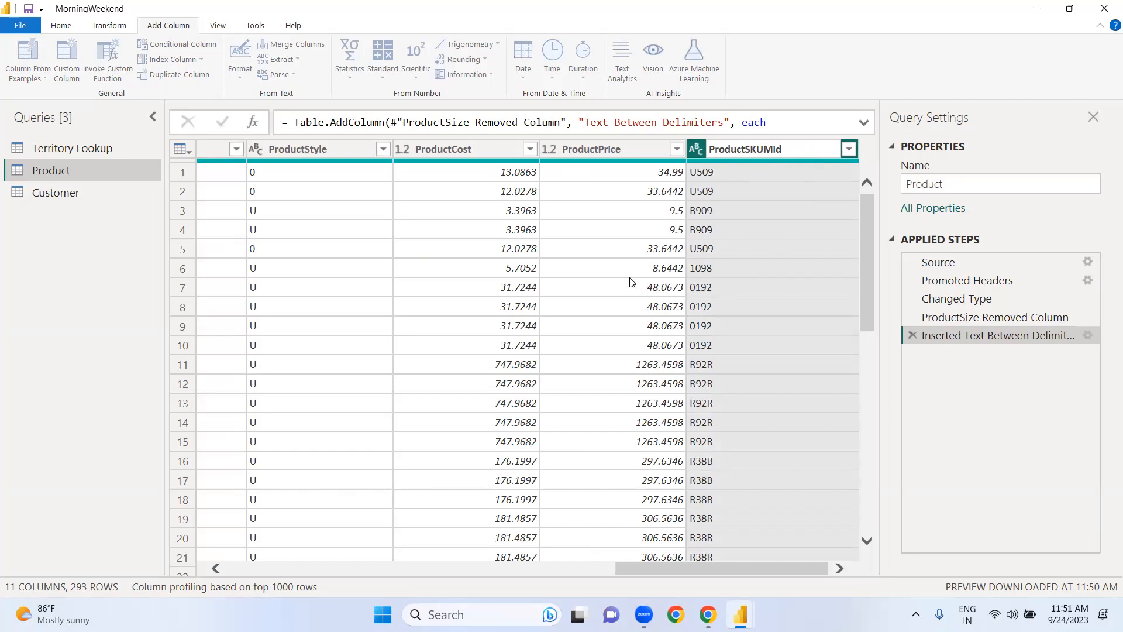
key(Return)
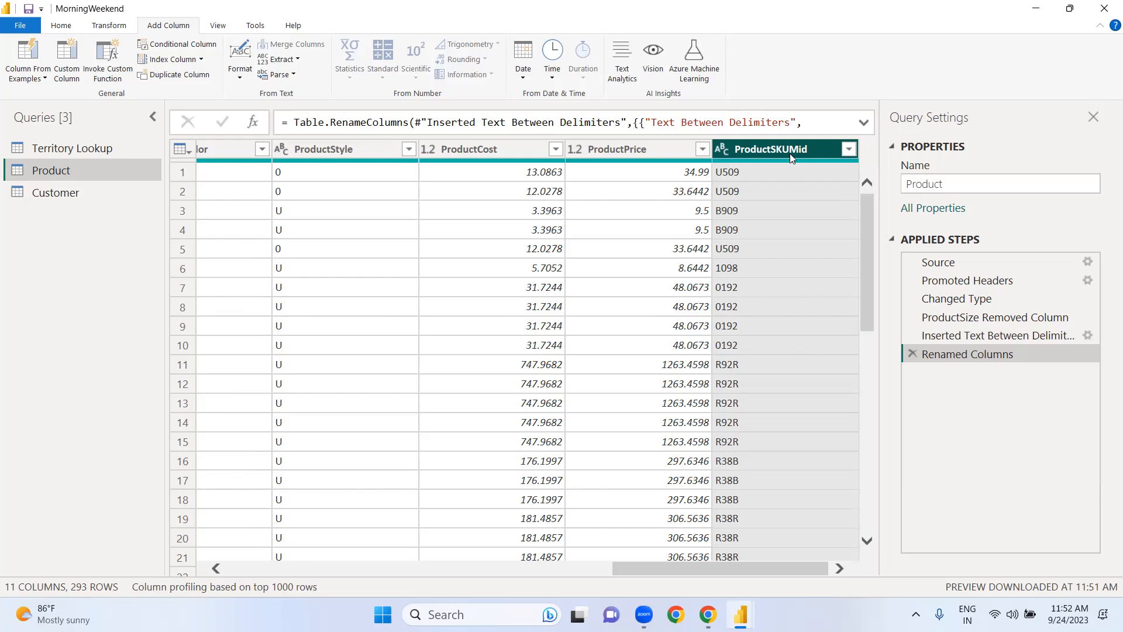
Step: Move the ProductSKUMid column to the beginning of the Product query, and reposition it between ProductSKU and ProductName
mouse_move(792, 150)
mouse_down()
mouse_move(490, 149)
mouse_move(809, 139)
mouse_up()
right_click(817, 148)
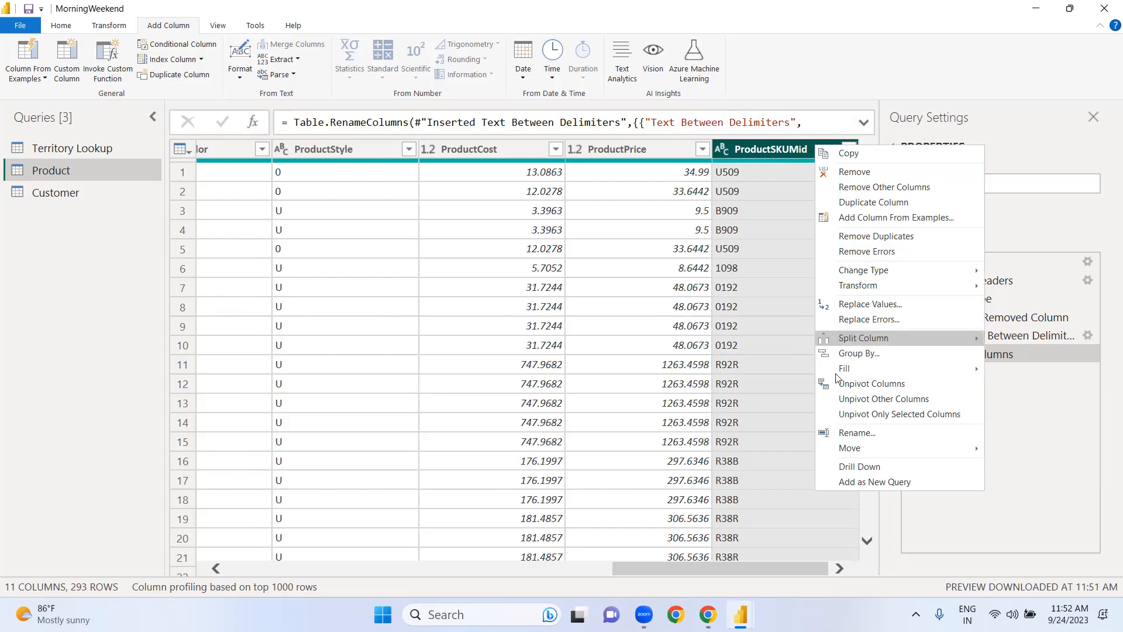
mouse_move(847, 450)
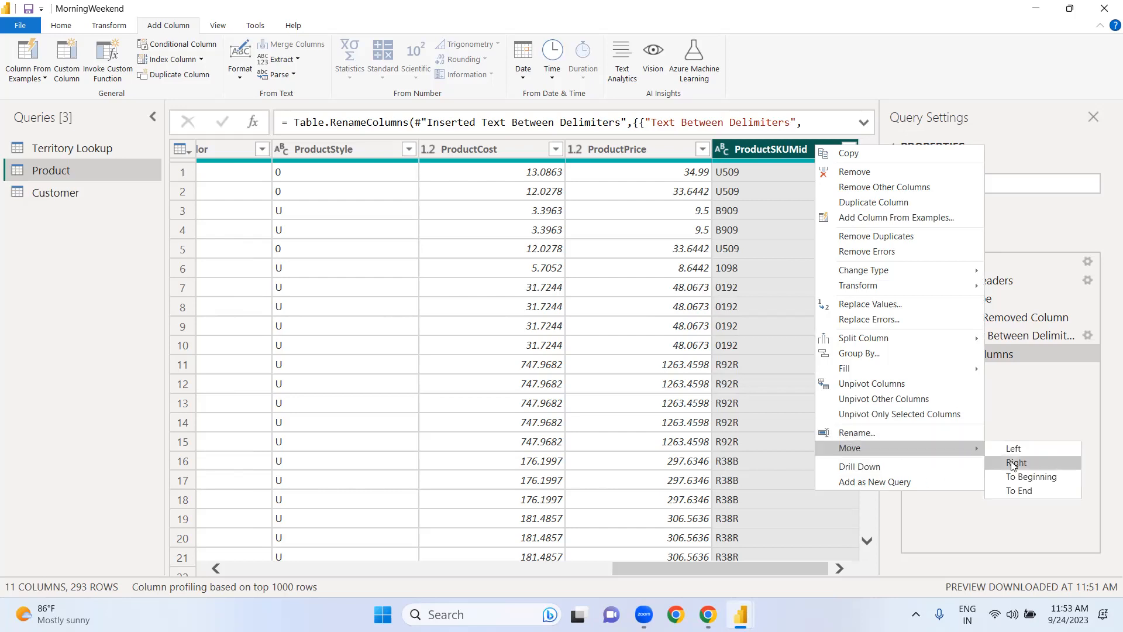
click(1018, 475)
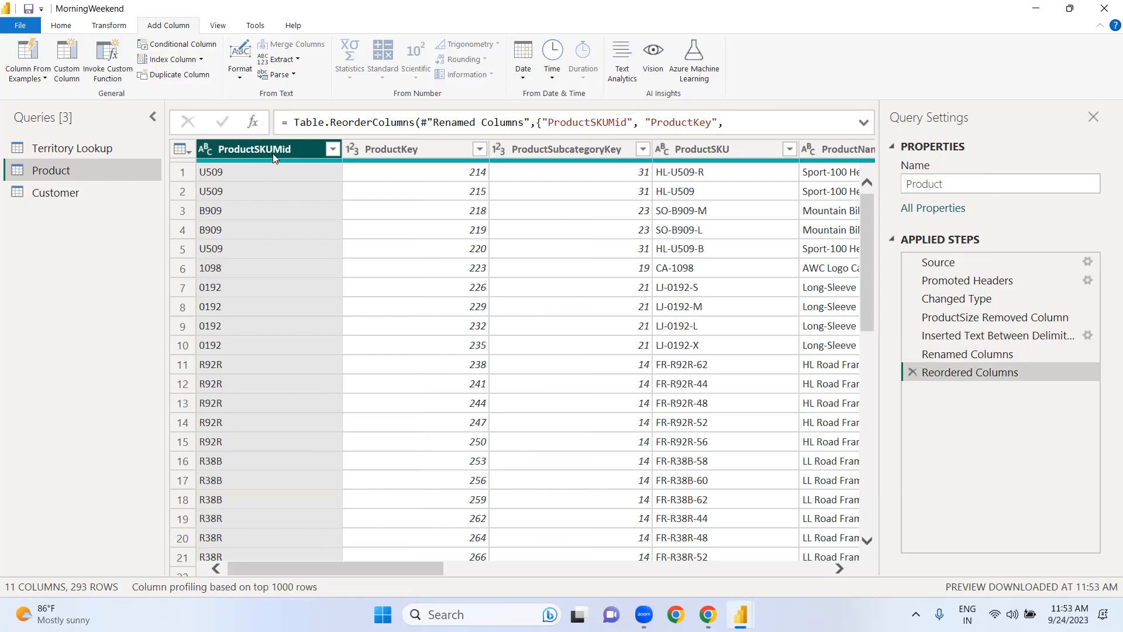
drag(272, 153, 817, 138)
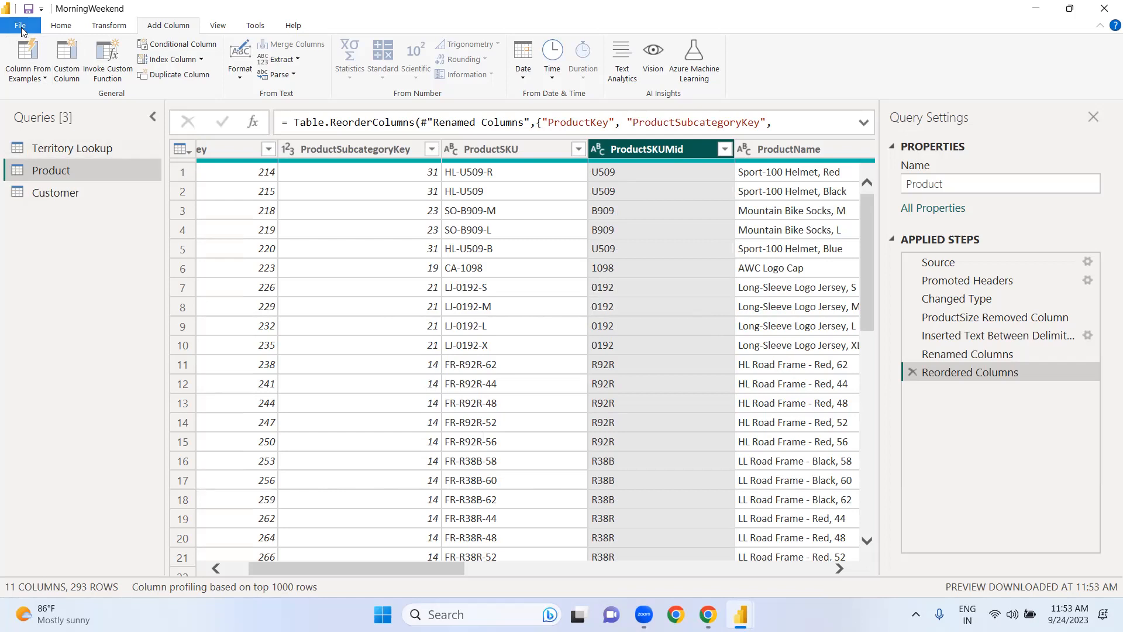
Step: Delete the Reordered Columns, Renamed Columns and Inserted Text Between Delimiters applied steps from the Product query
click(64, 28)
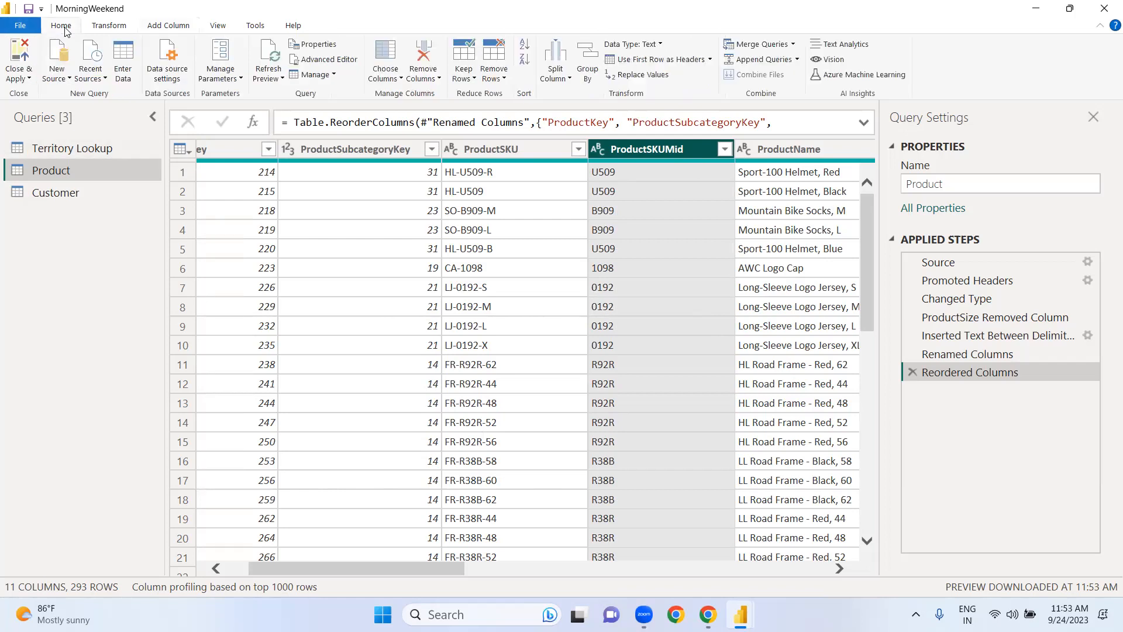
click(30, 78)
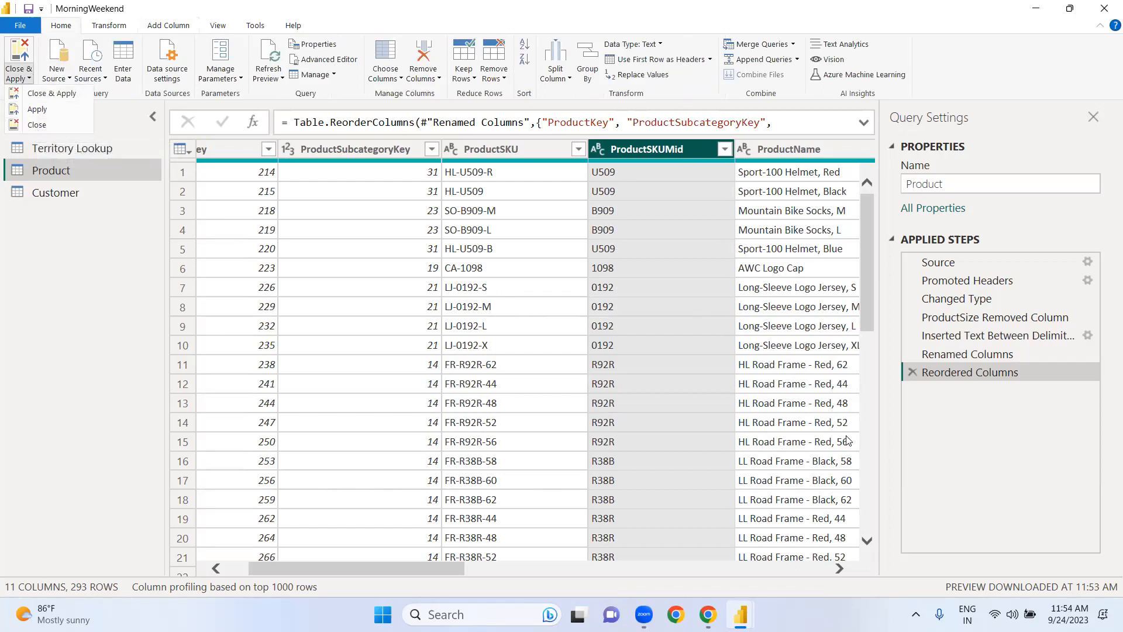
click(908, 373)
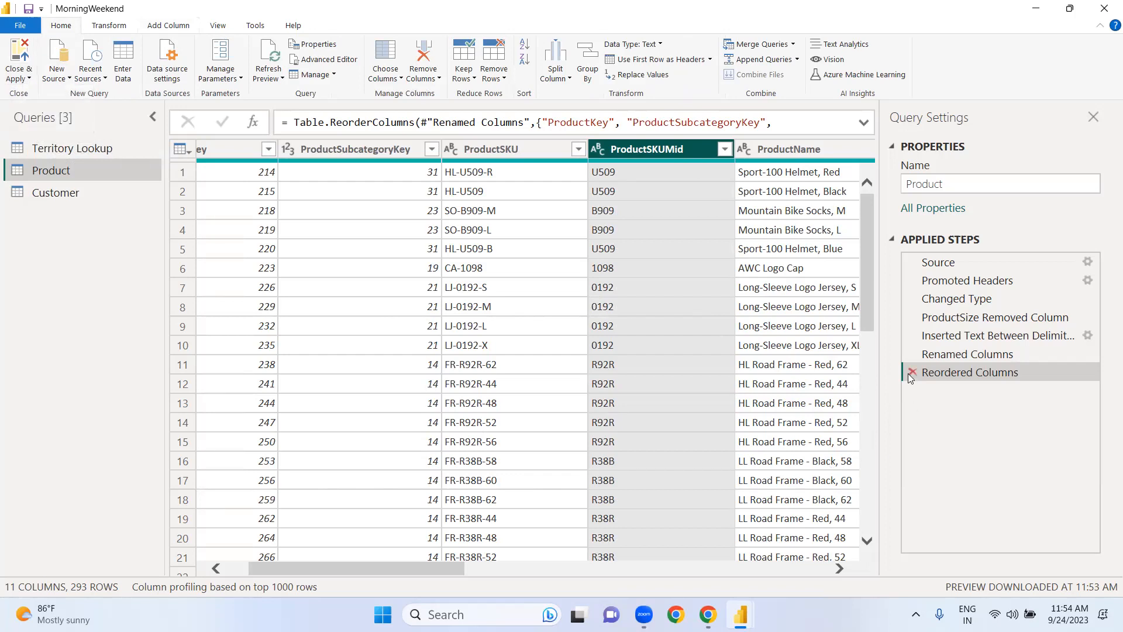
click(912, 373)
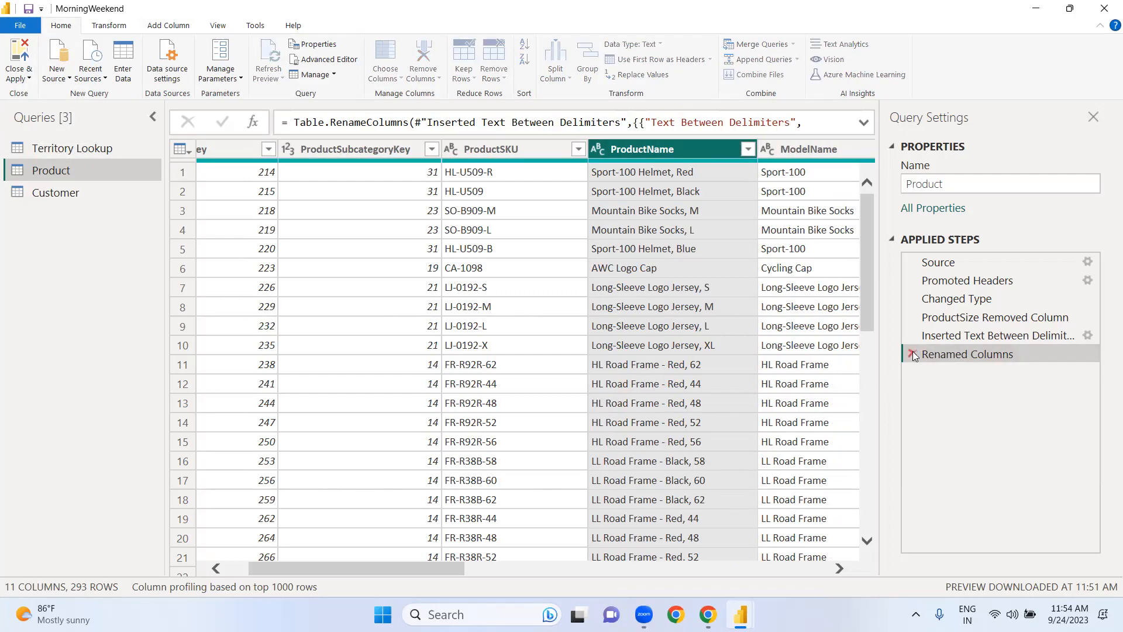
click(913, 354)
click(911, 337)
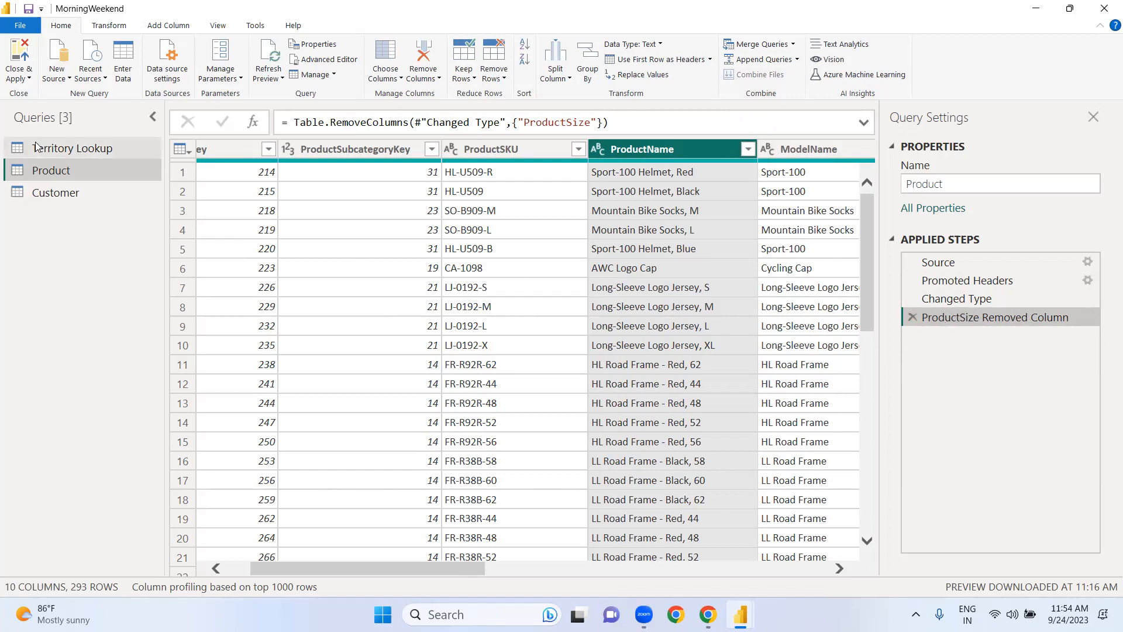
Step: Review the options for closing and applying query changes, and close the Power Query Editor without applying
click(30, 79)
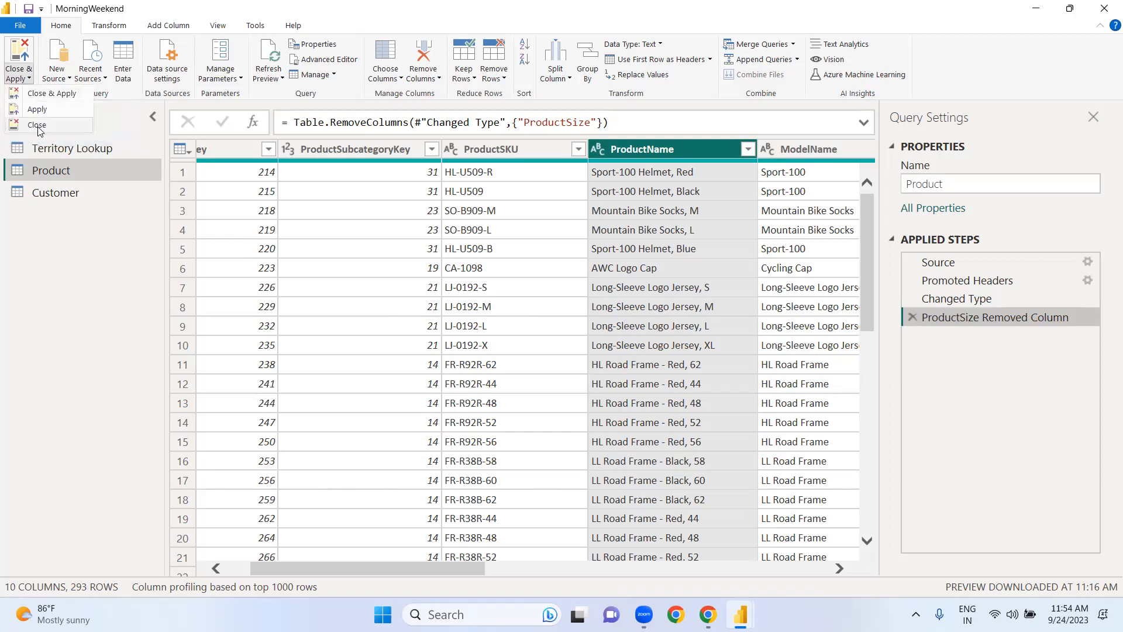
click(111, 285)
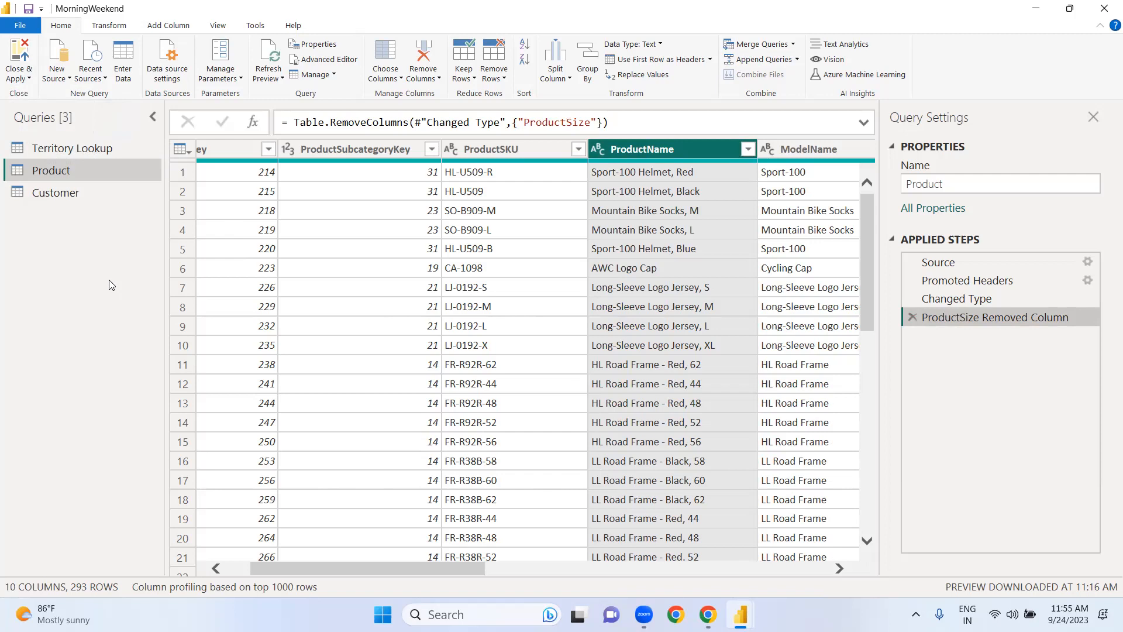
click(29, 78)
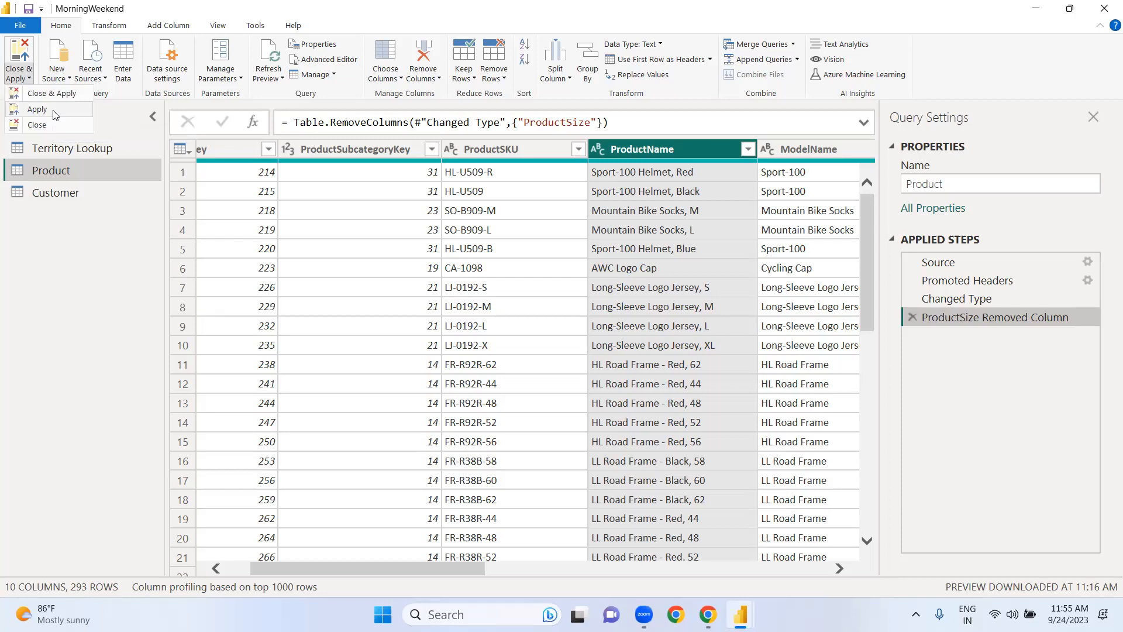
click(68, 248)
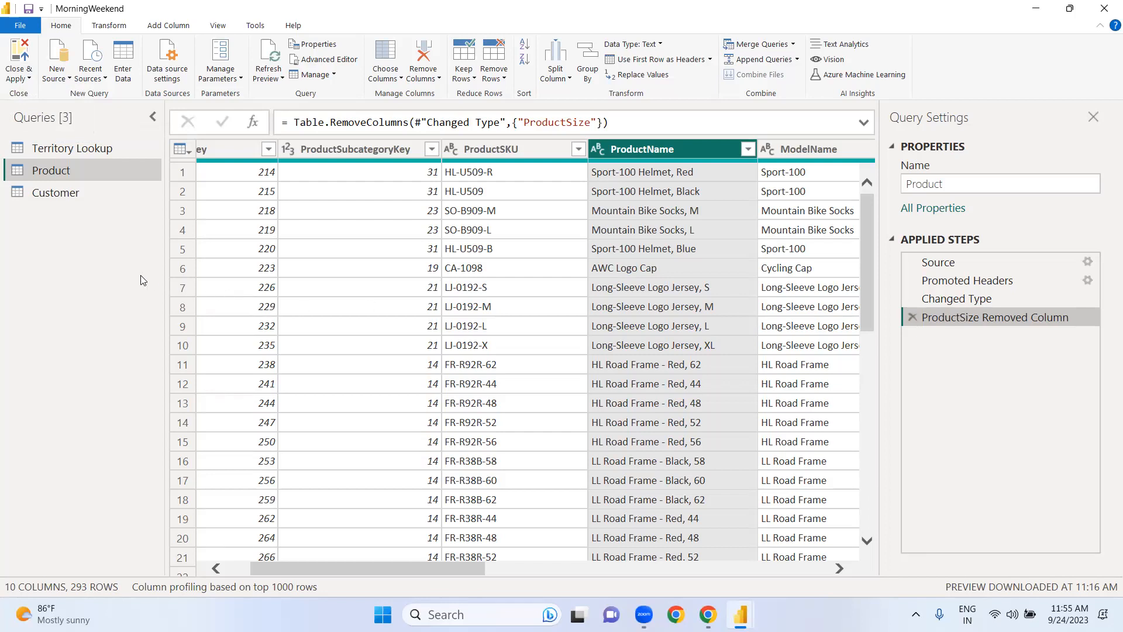
click(29, 78)
click(30, 126)
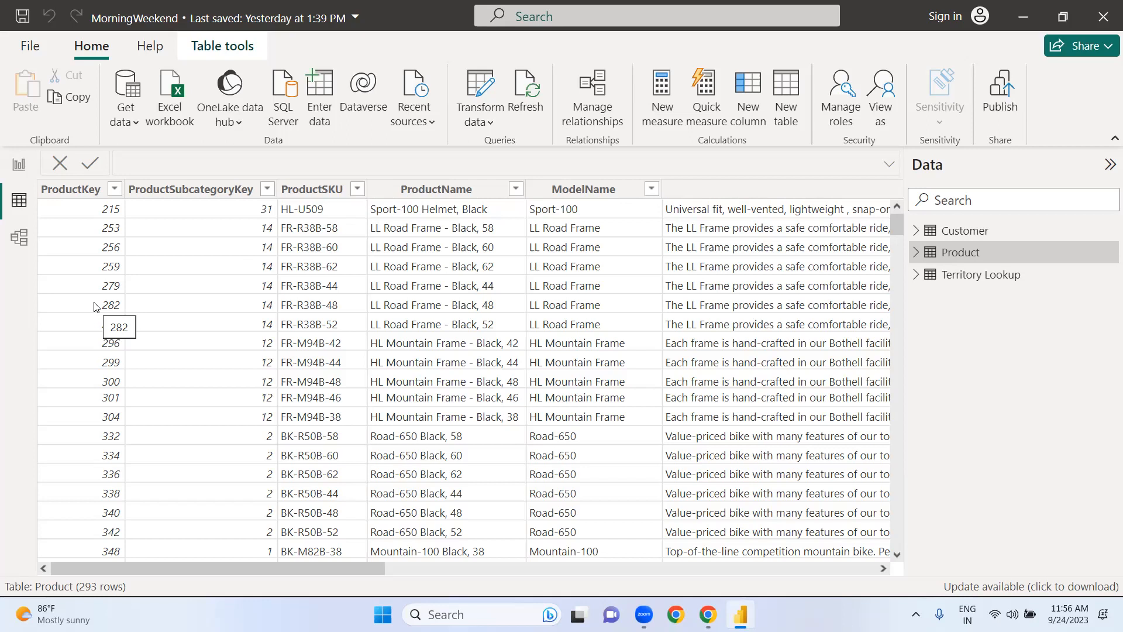
Step: Reopen the Power Query Editor from the report and display the Product query
click(491, 123)
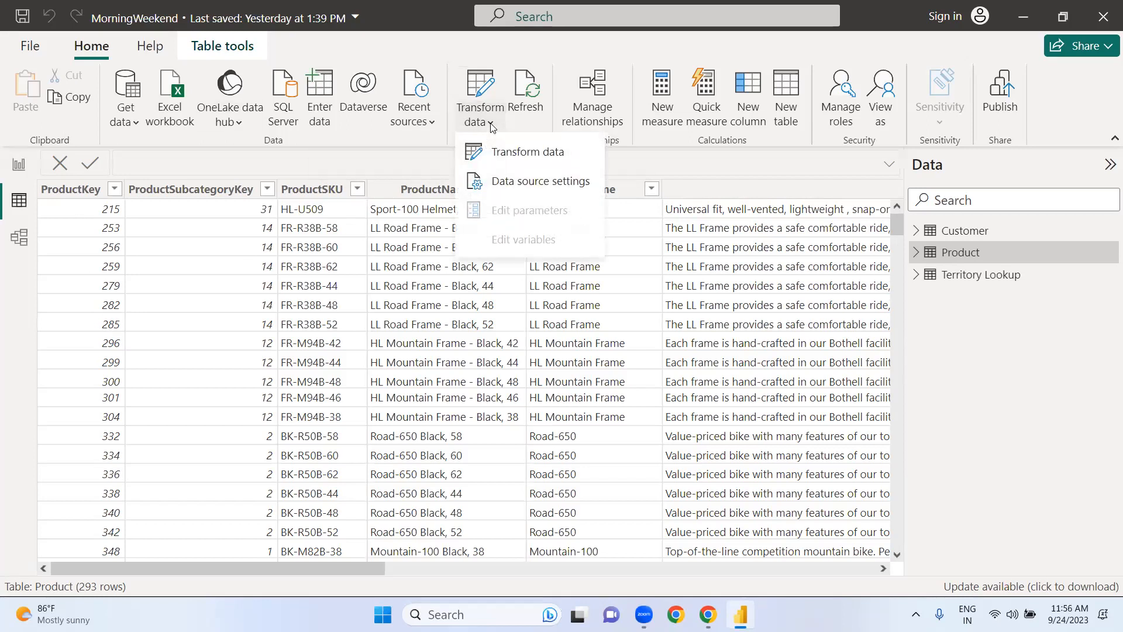
click(502, 156)
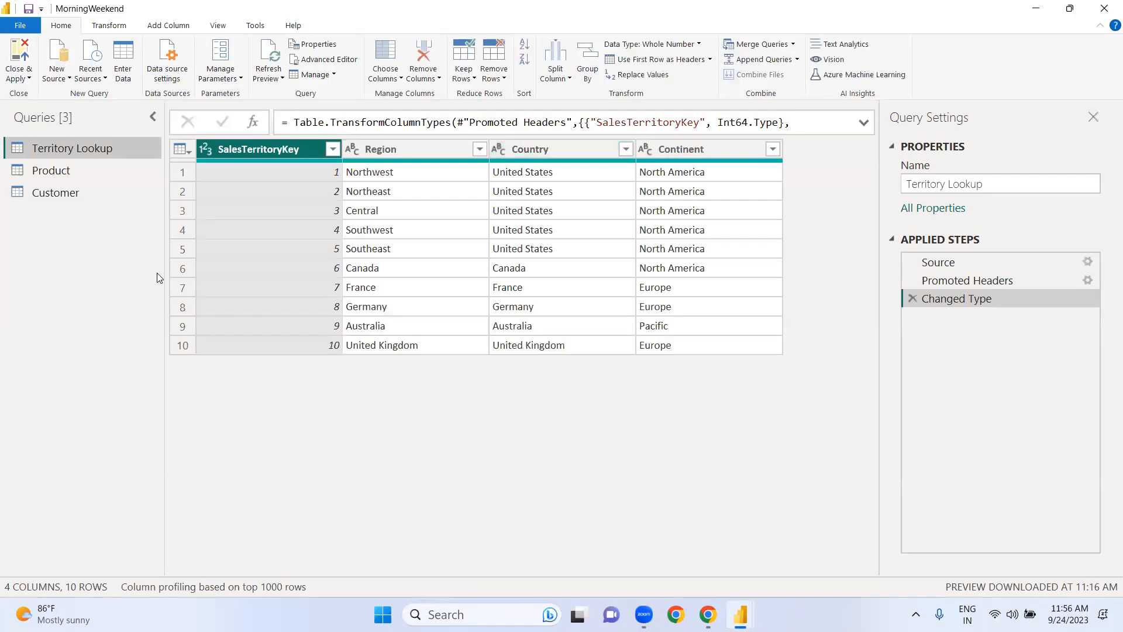
click(59, 174)
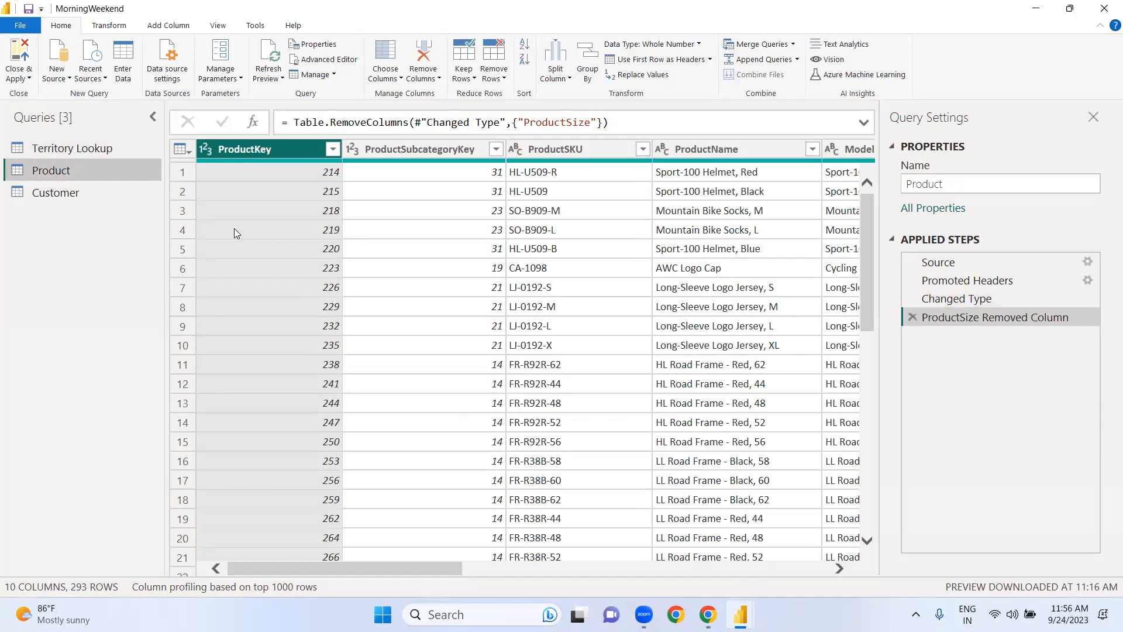
Step: Calculate the sum of the Product query's ProductCost column, and delete the resulting applied step
click(721, 568)
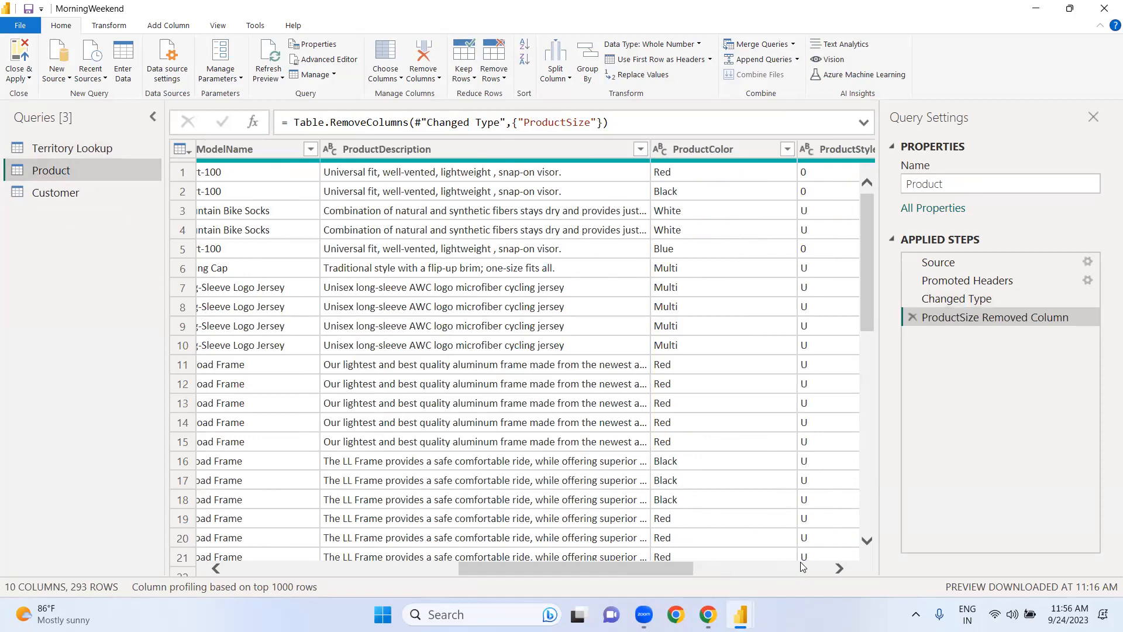
click(801, 566)
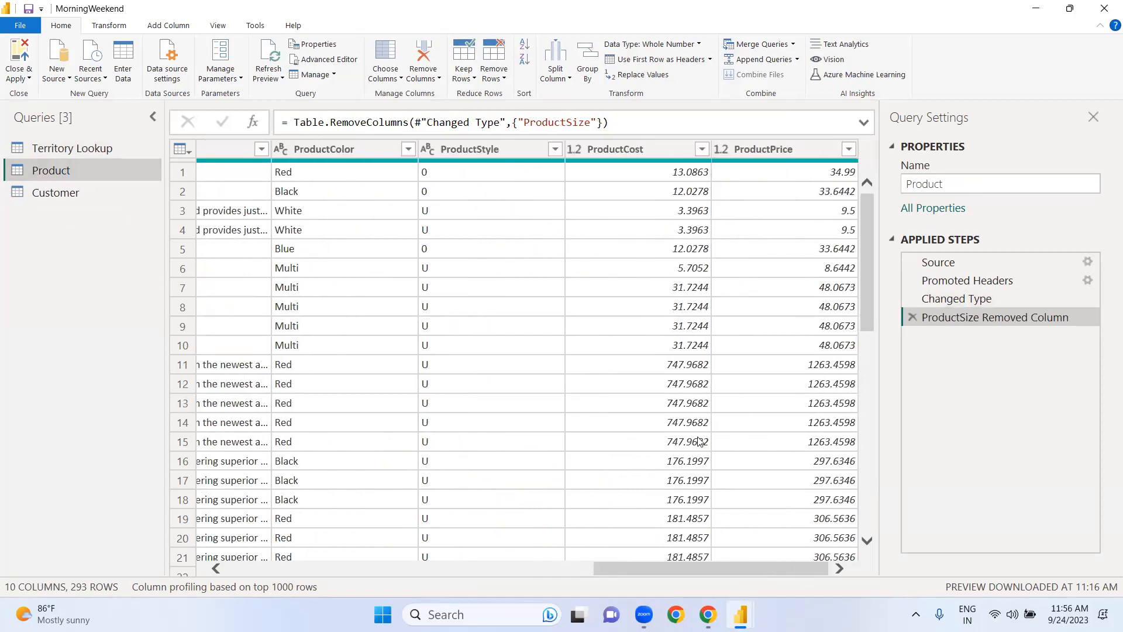
click(625, 150)
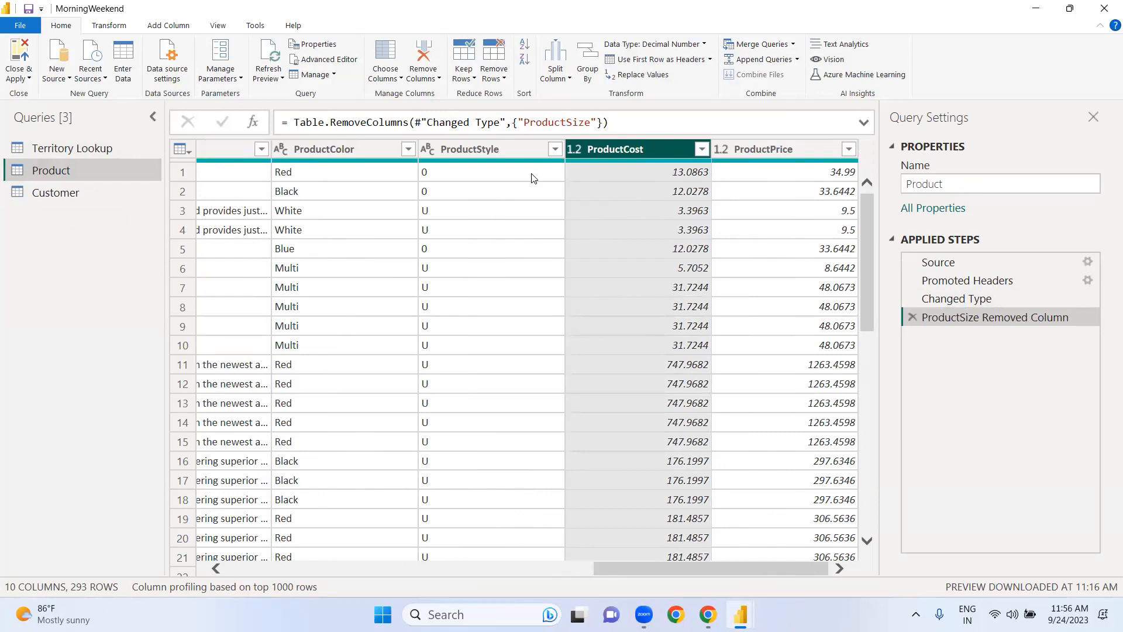
click(124, 26)
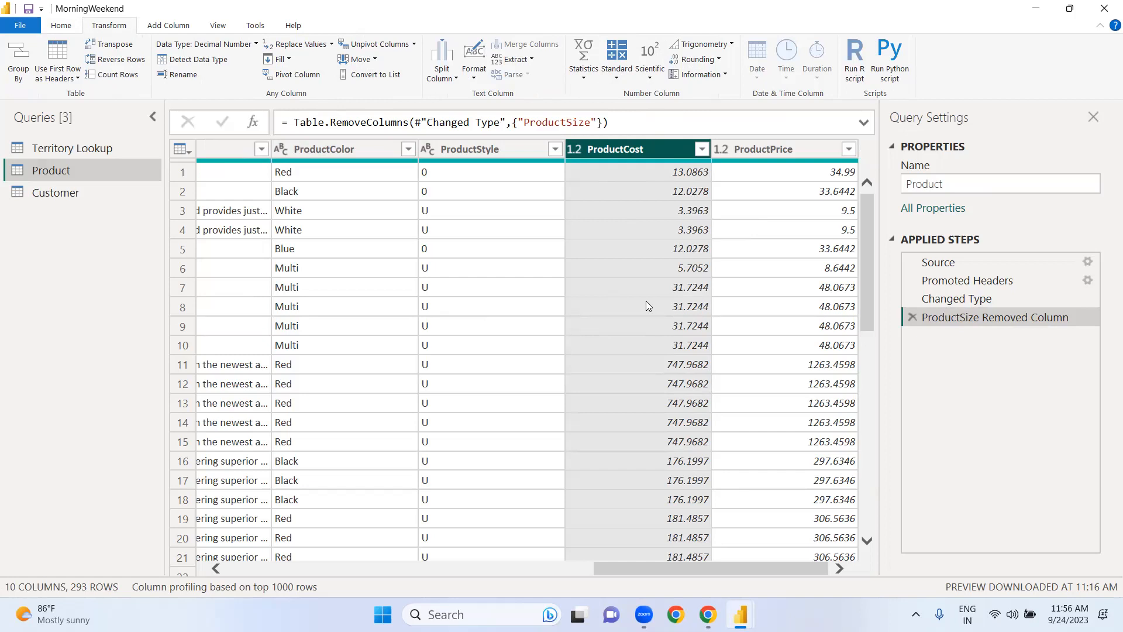
click(584, 76)
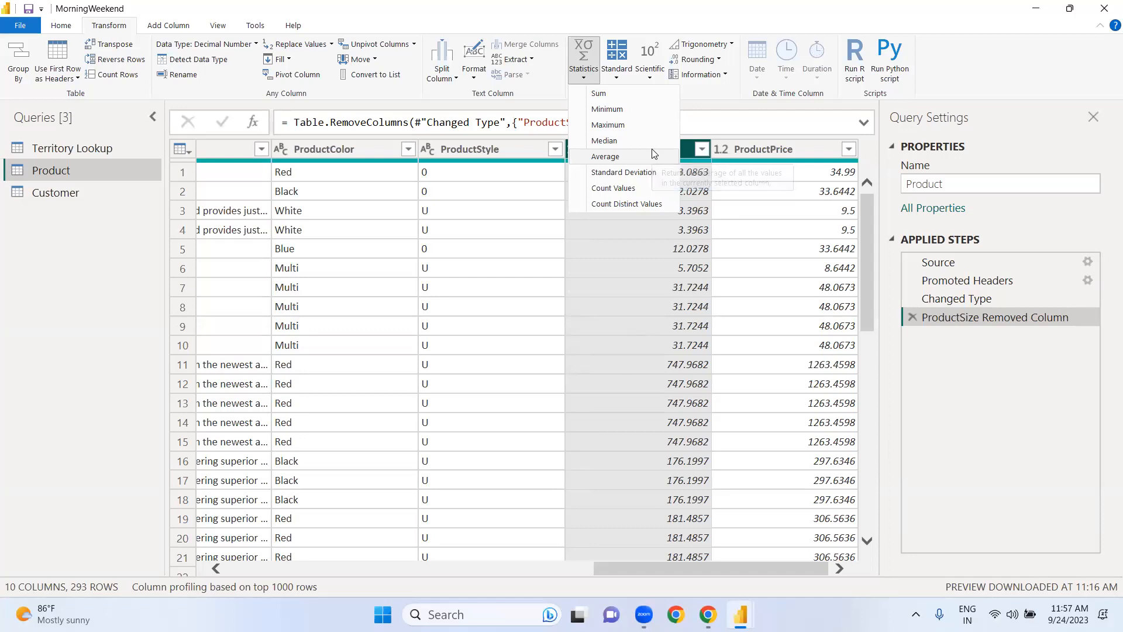
click(604, 95)
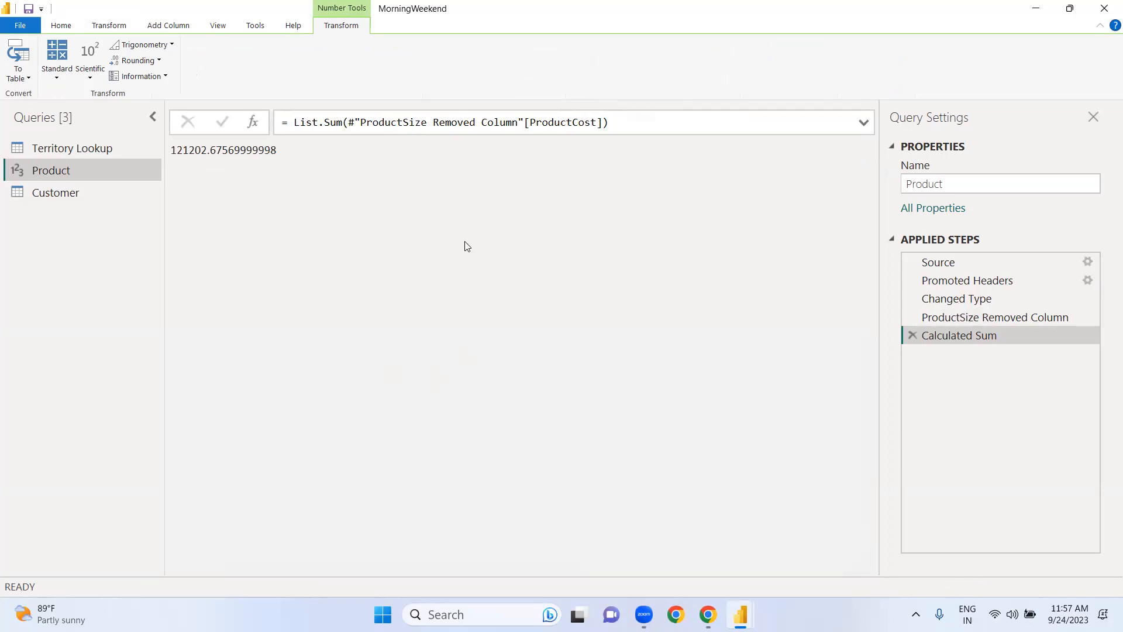
click(914, 337)
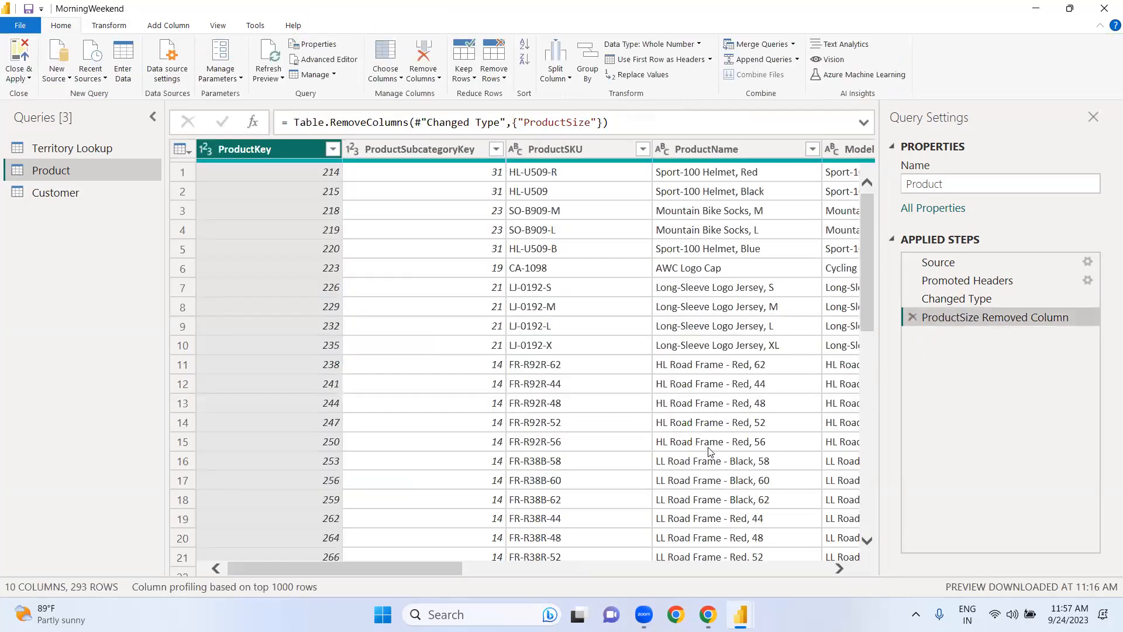
Step: Calculate the minimum of the ProductCost column, and remove that calculation from the Product query's applied steps
click(778, 568)
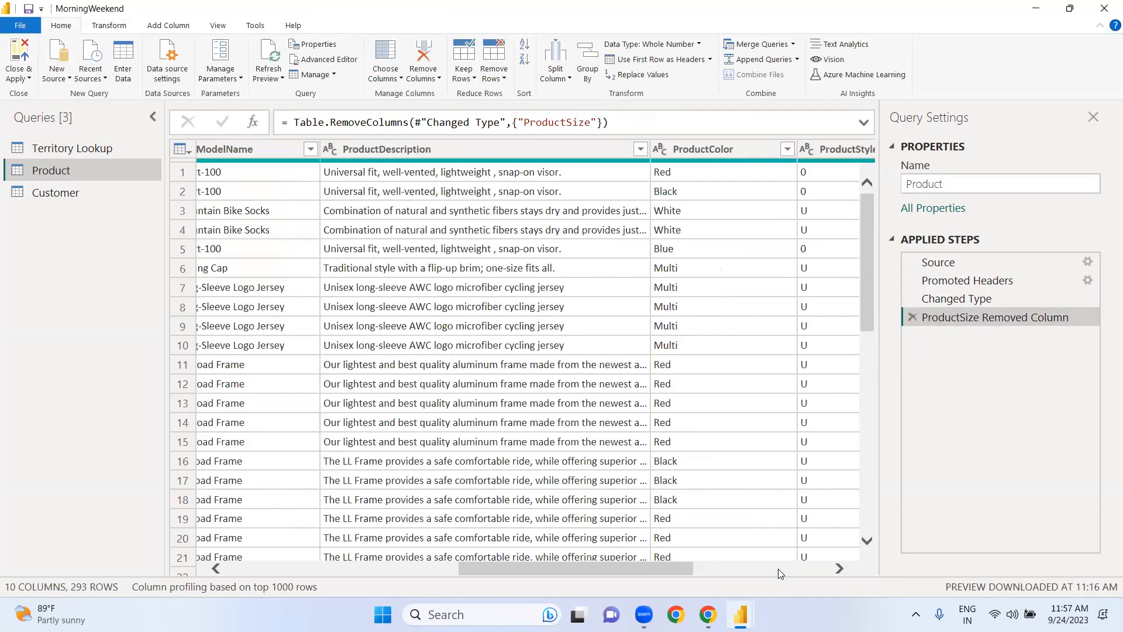
click(807, 568)
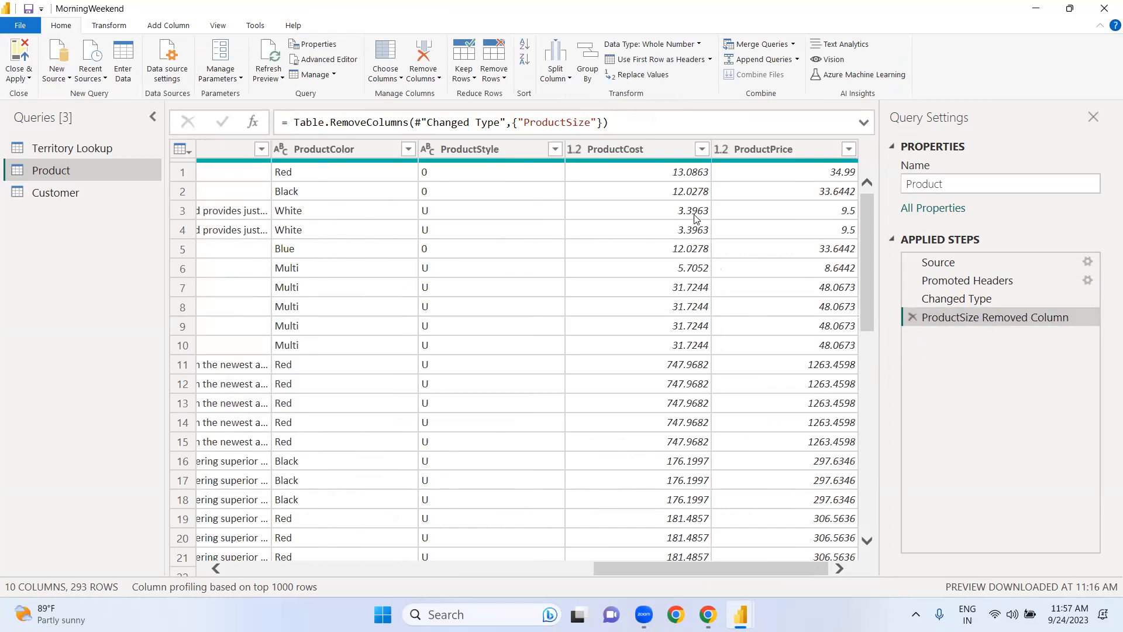
click(669, 150)
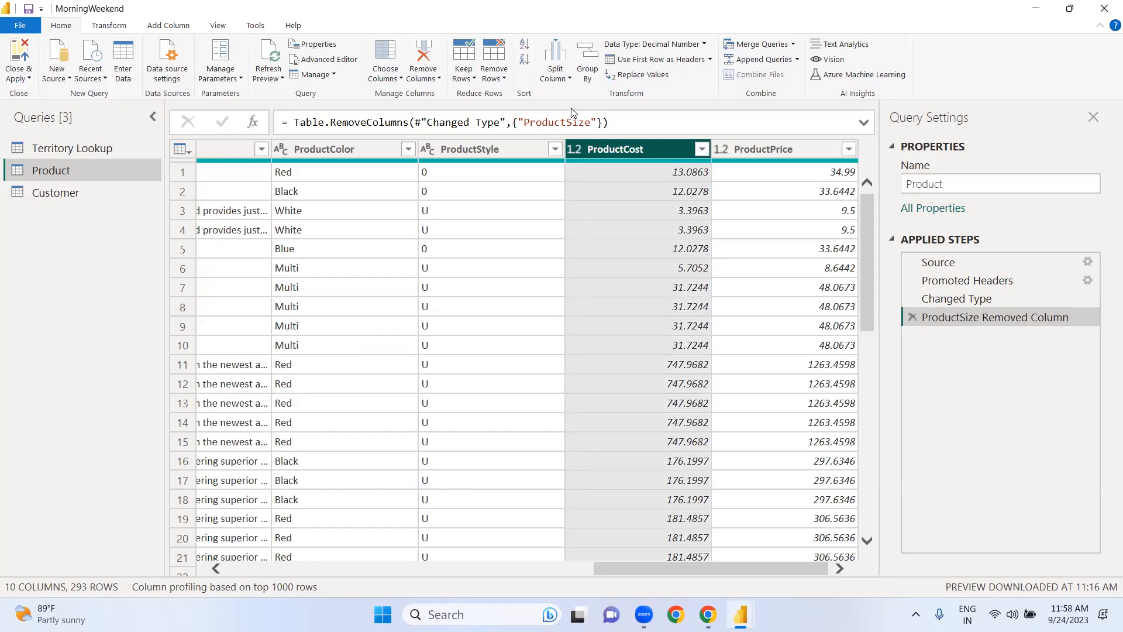
click(123, 28)
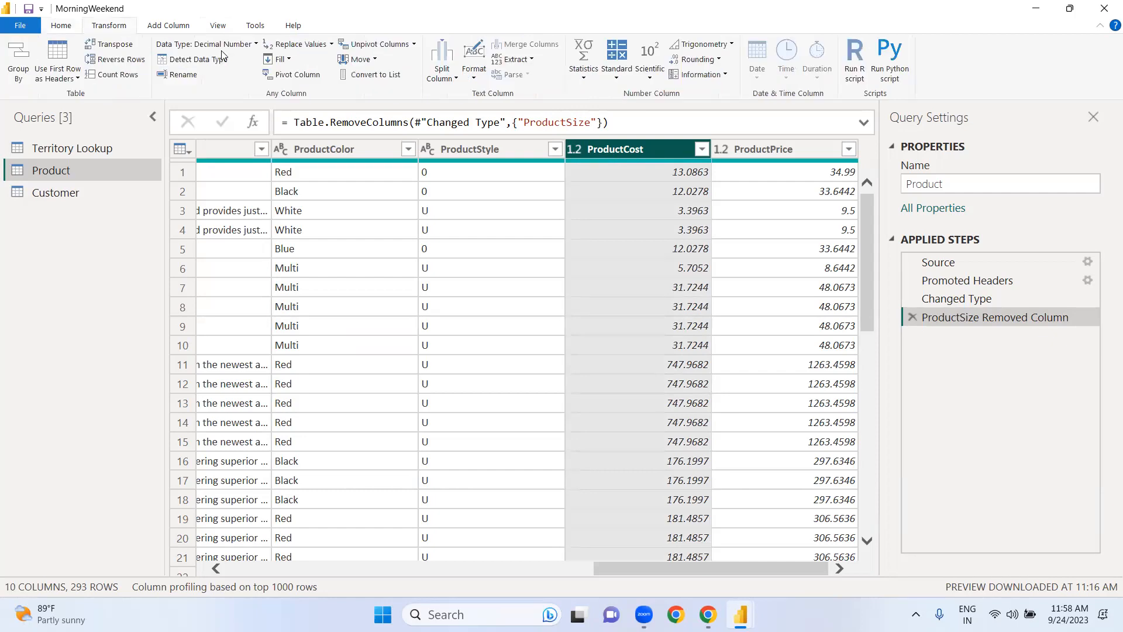
click(585, 80)
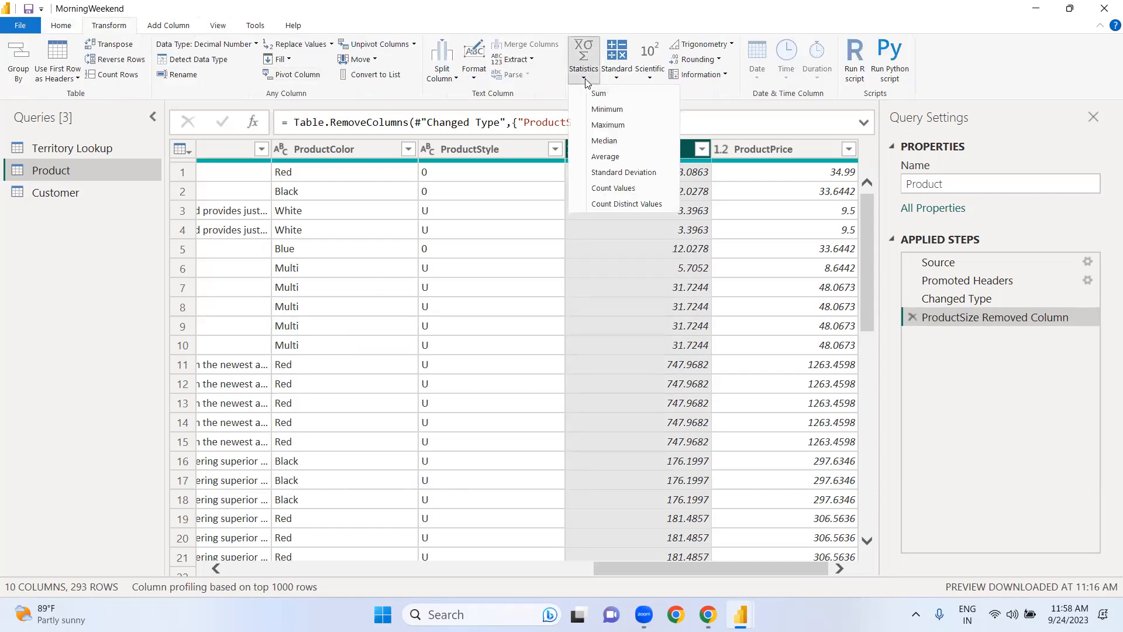
click(606, 111)
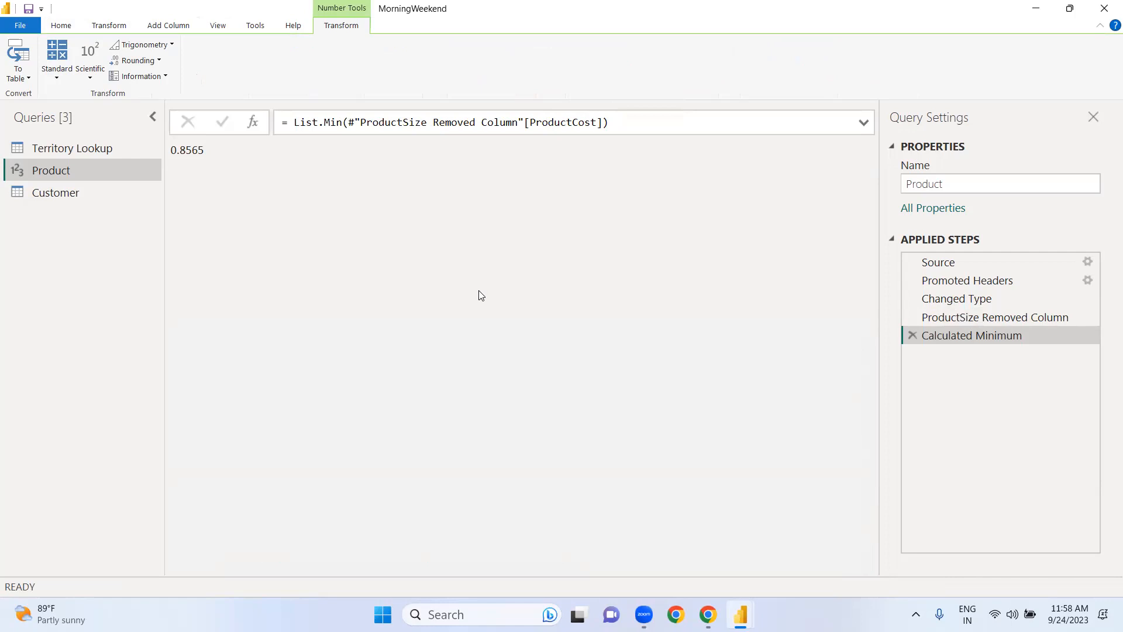
click(915, 335)
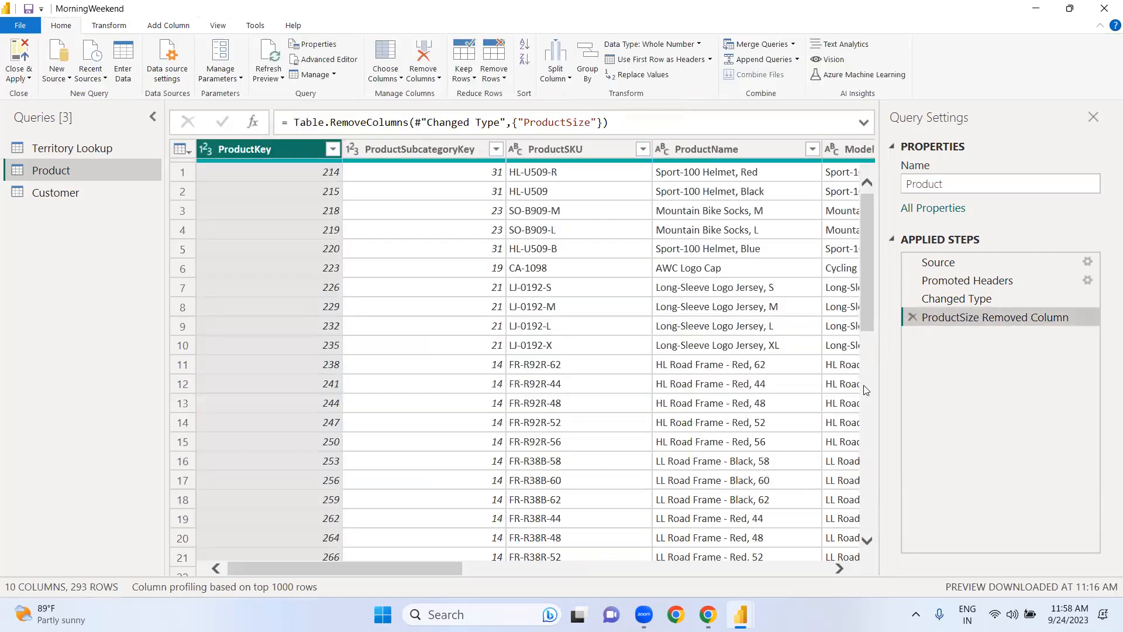
Step: Calculate the maximum of the ProductCost column, and remove that calculation from the Product query's applied steps
click(756, 567)
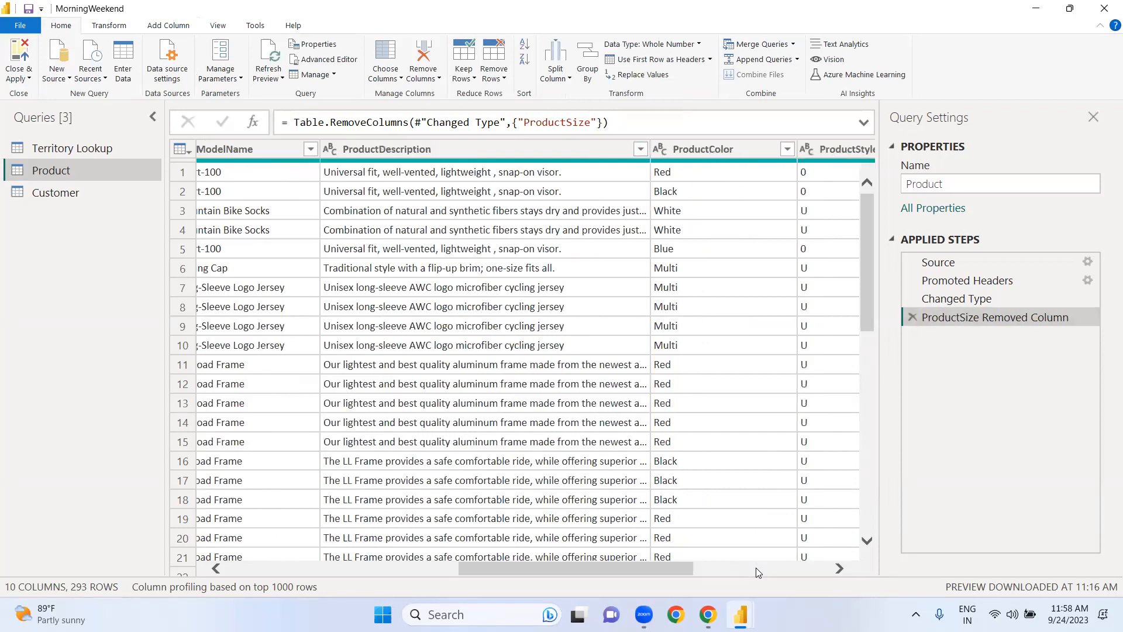
click(756, 567)
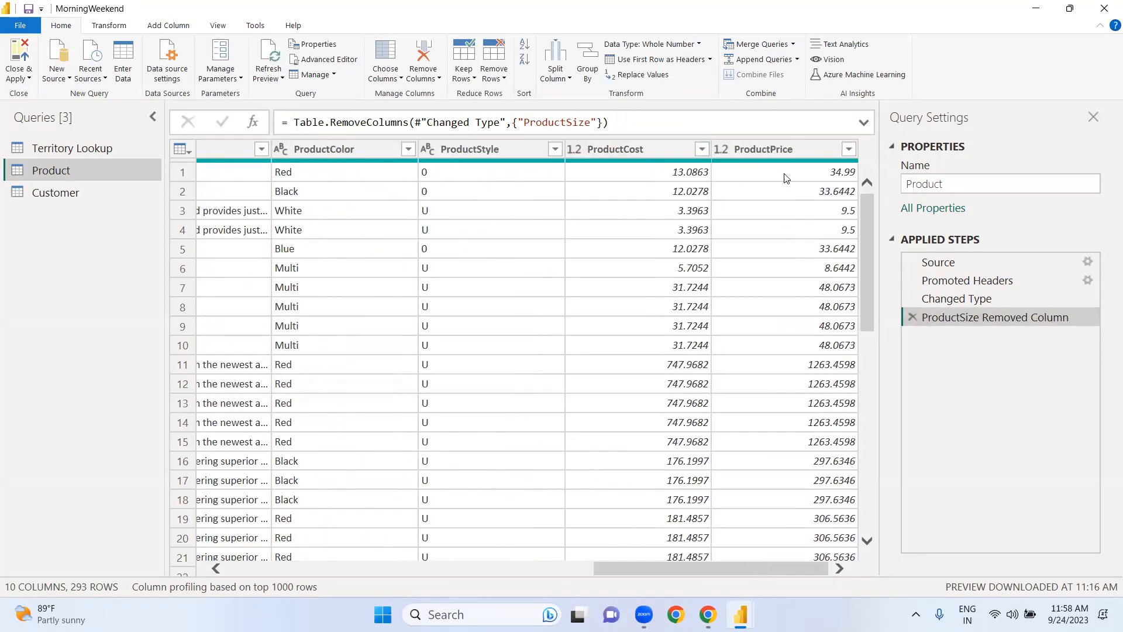
click(656, 146)
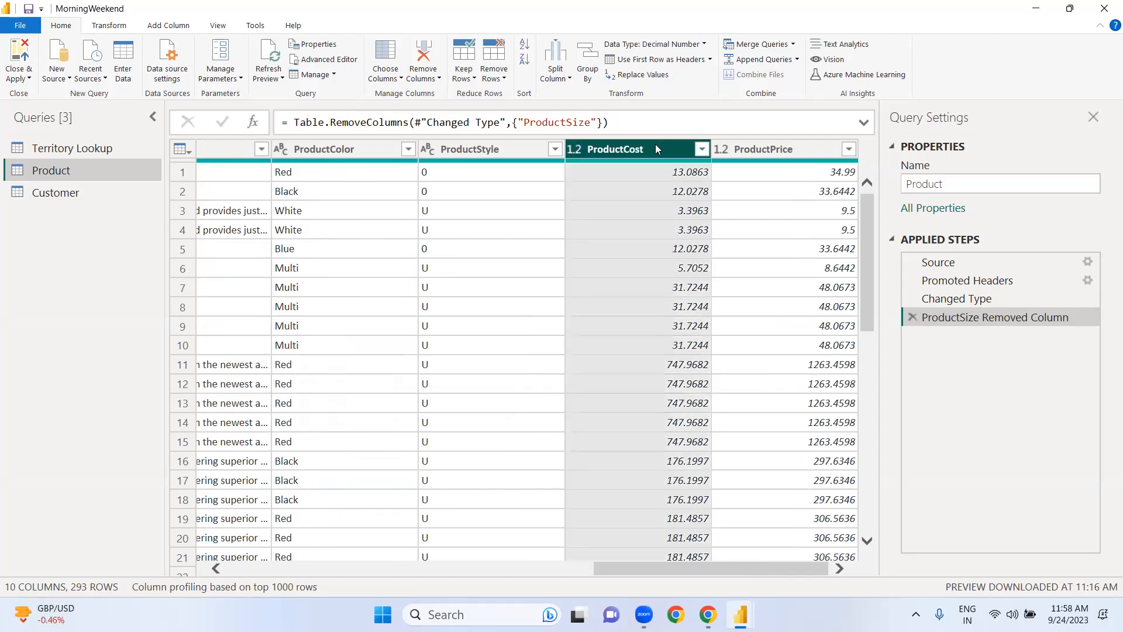
click(118, 32)
click(584, 79)
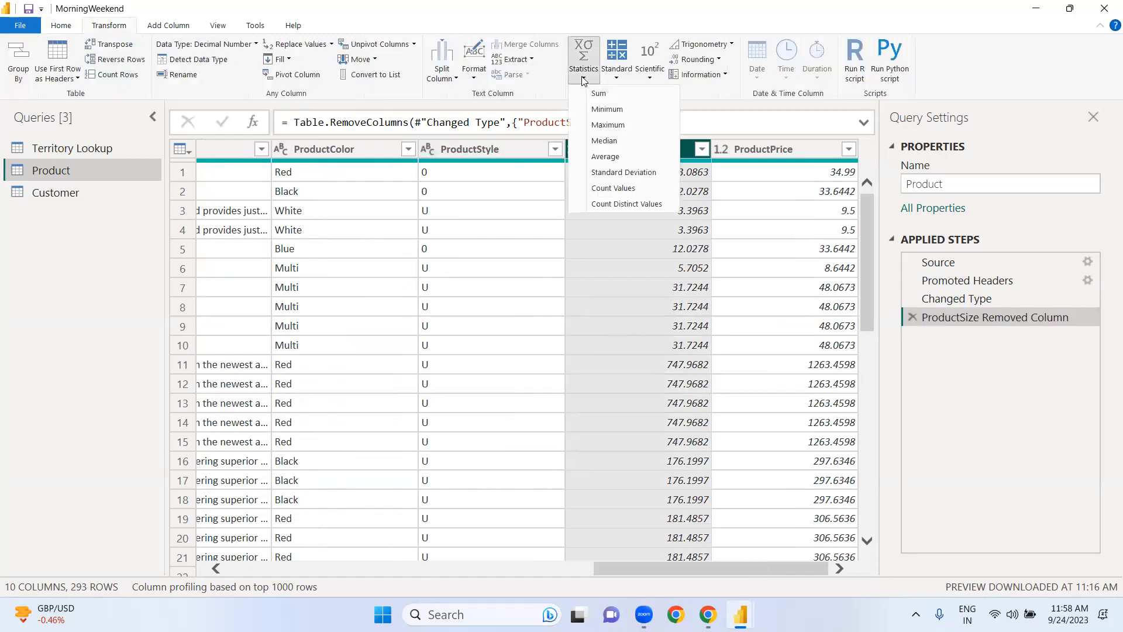
click(611, 125)
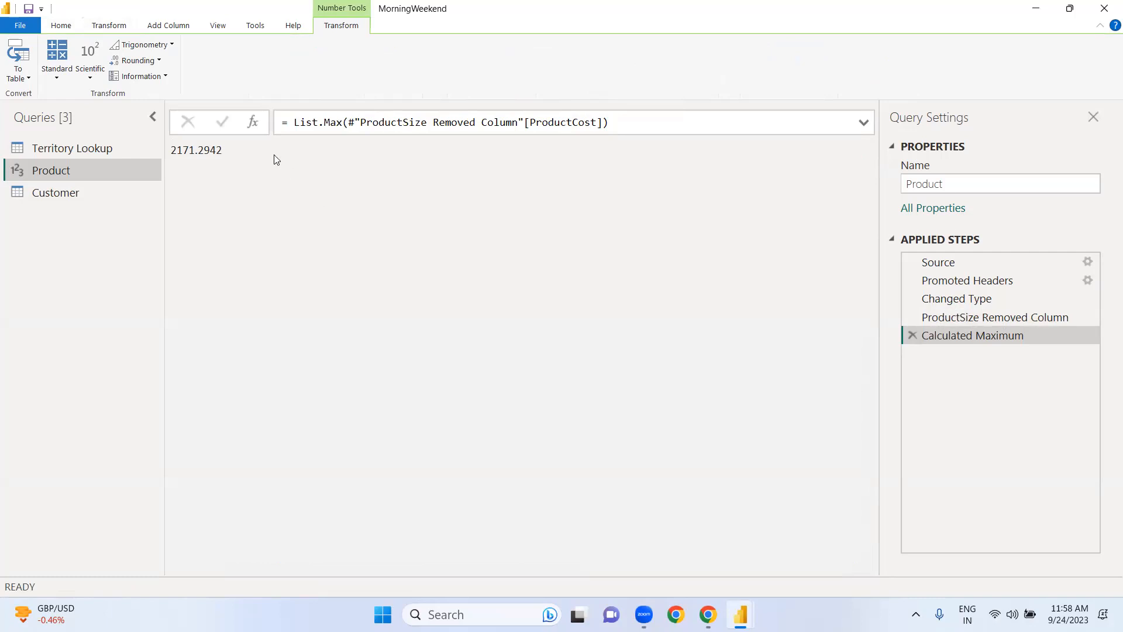
click(911, 336)
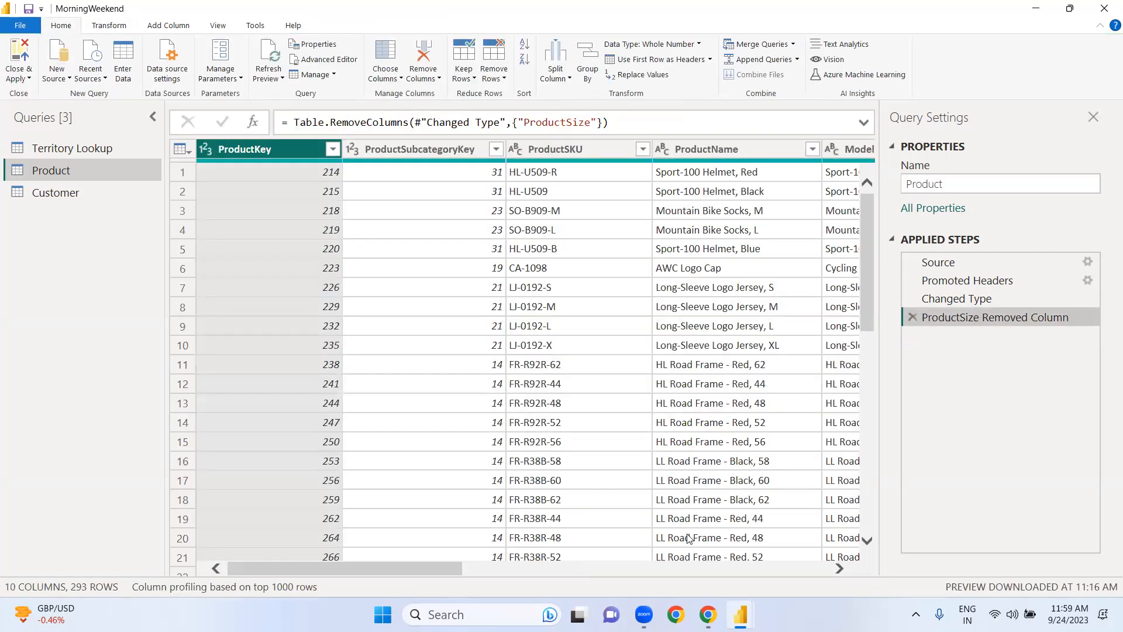
Step: Calculate the average of the ProductCost column, and remove that calculation from the Product query's applied steps
click(687, 570)
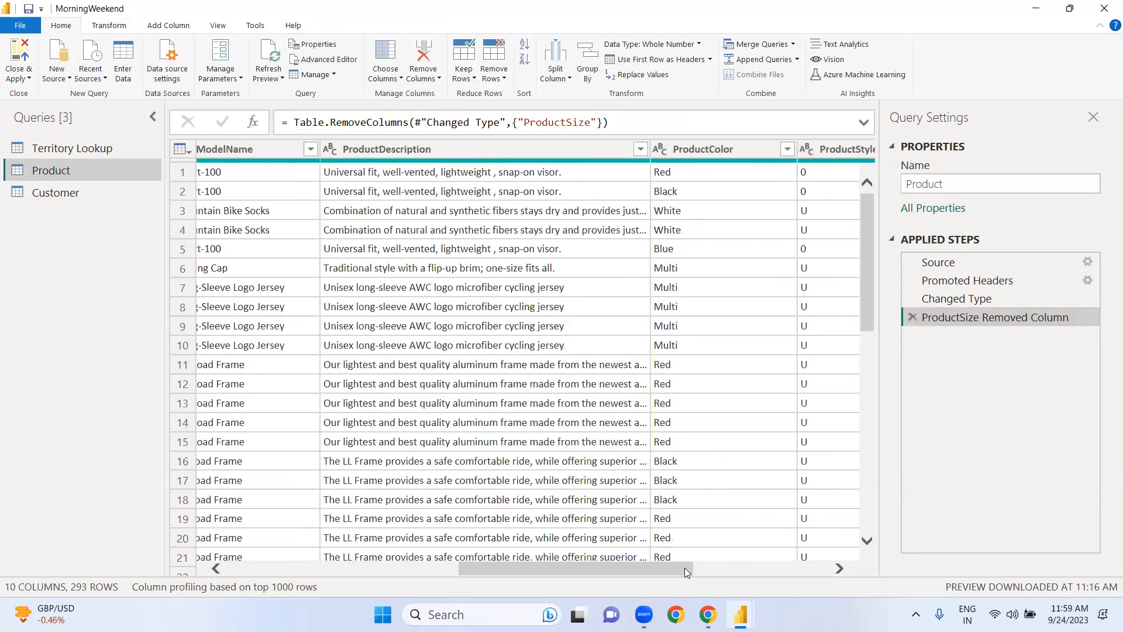
click(791, 569)
click(790, 569)
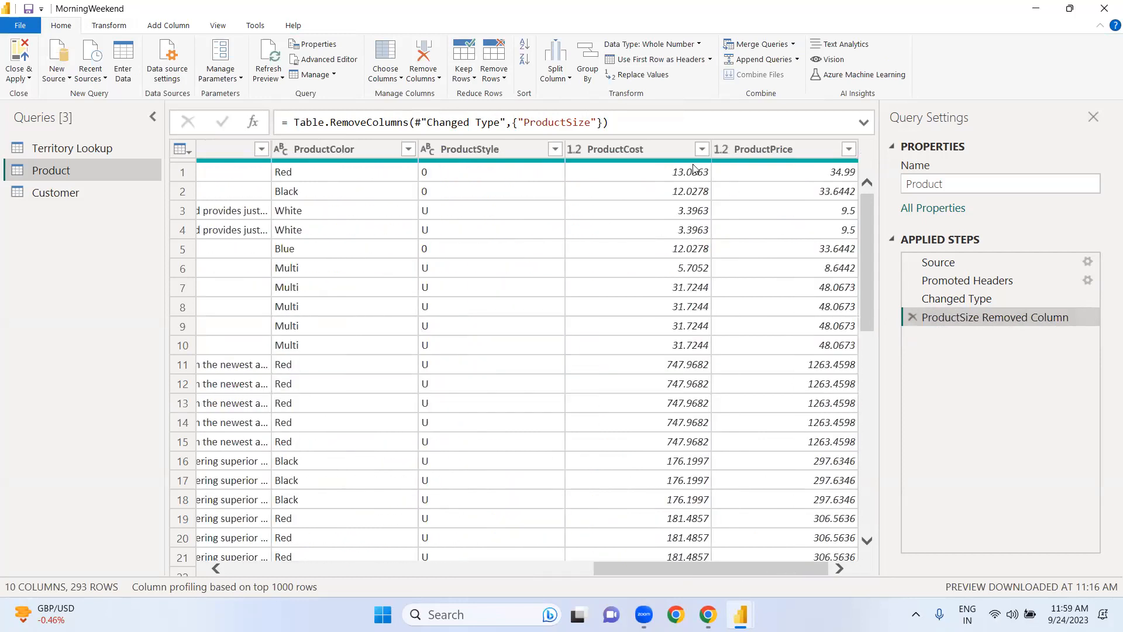
click(663, 147)
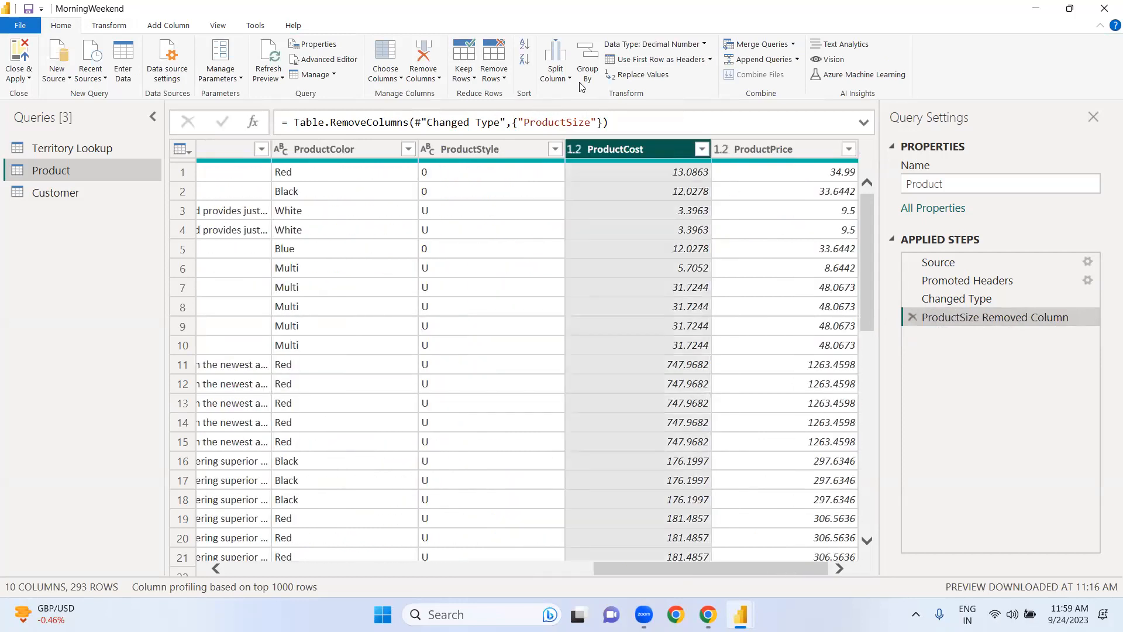
click(110, 24)
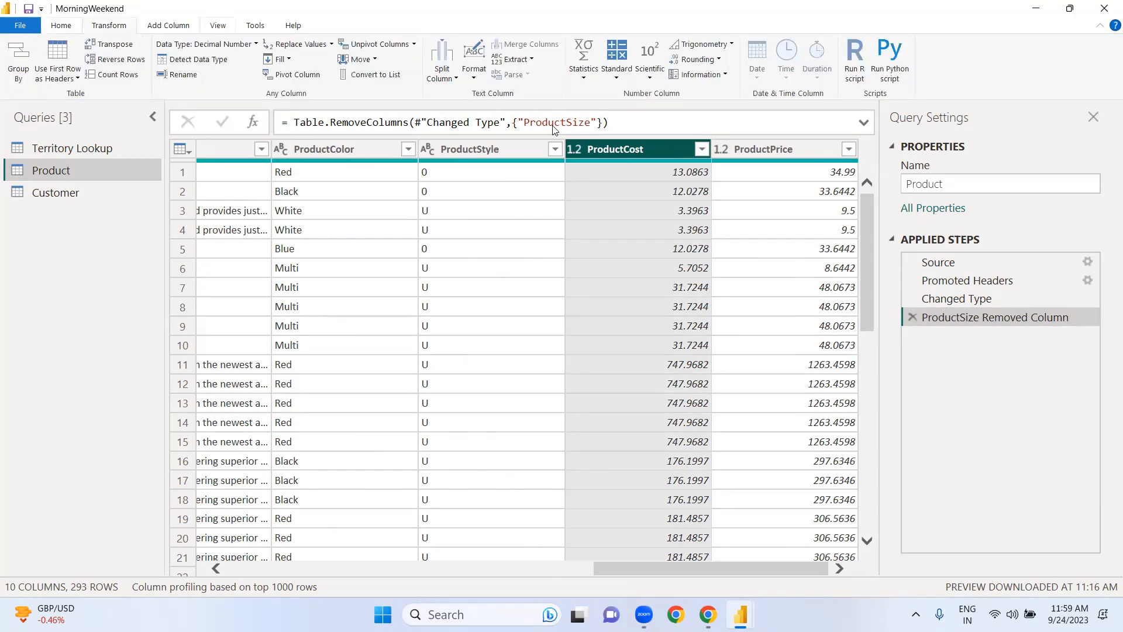
click(585, 76)
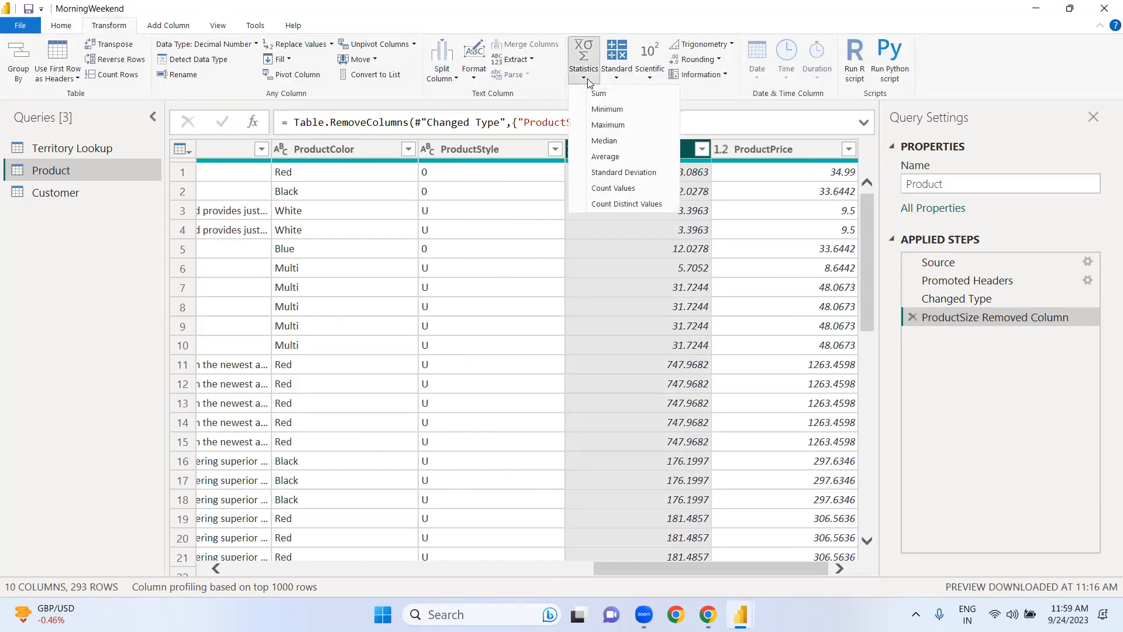
click(621, 157)
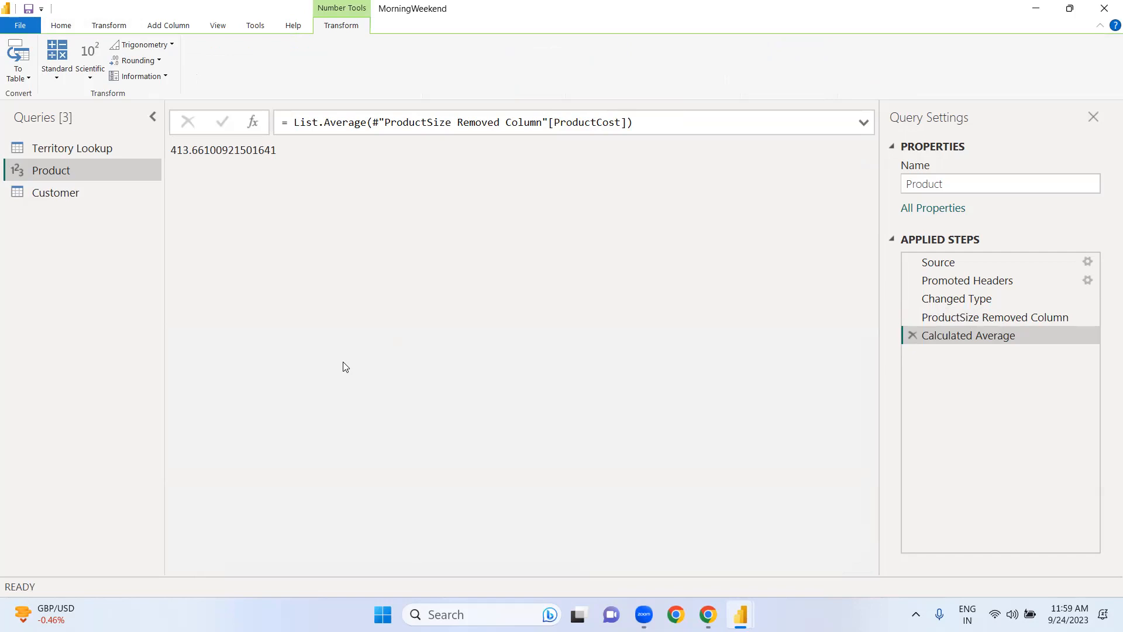
click(913, 336)
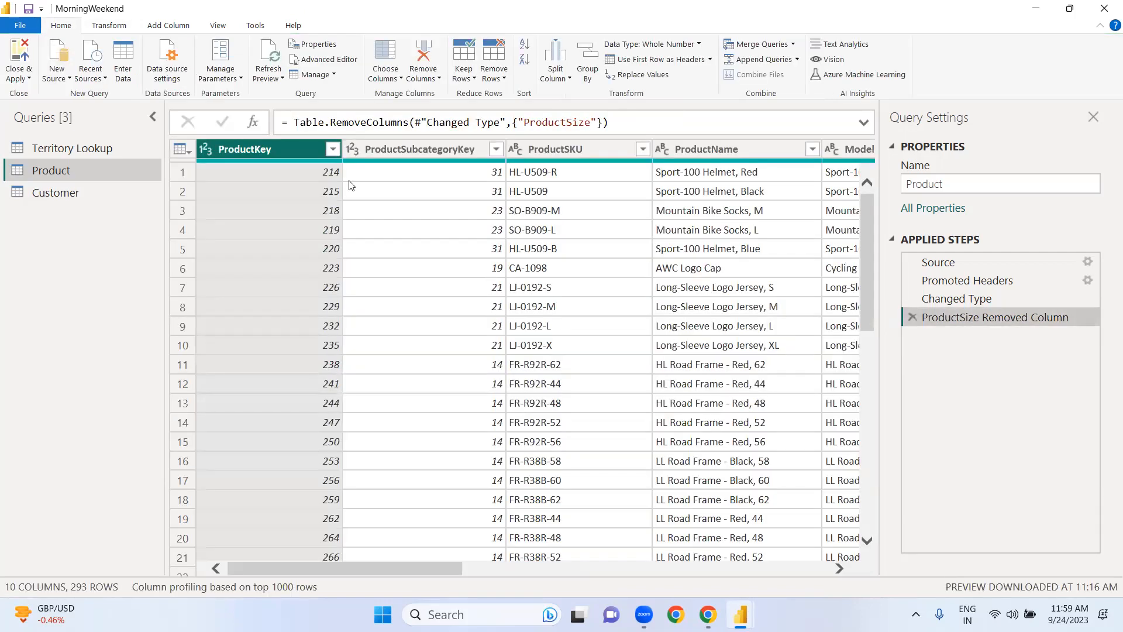
Step: Review the standard arithmetic operations available for transforming a numeric column in the Product query
click(114, 25)
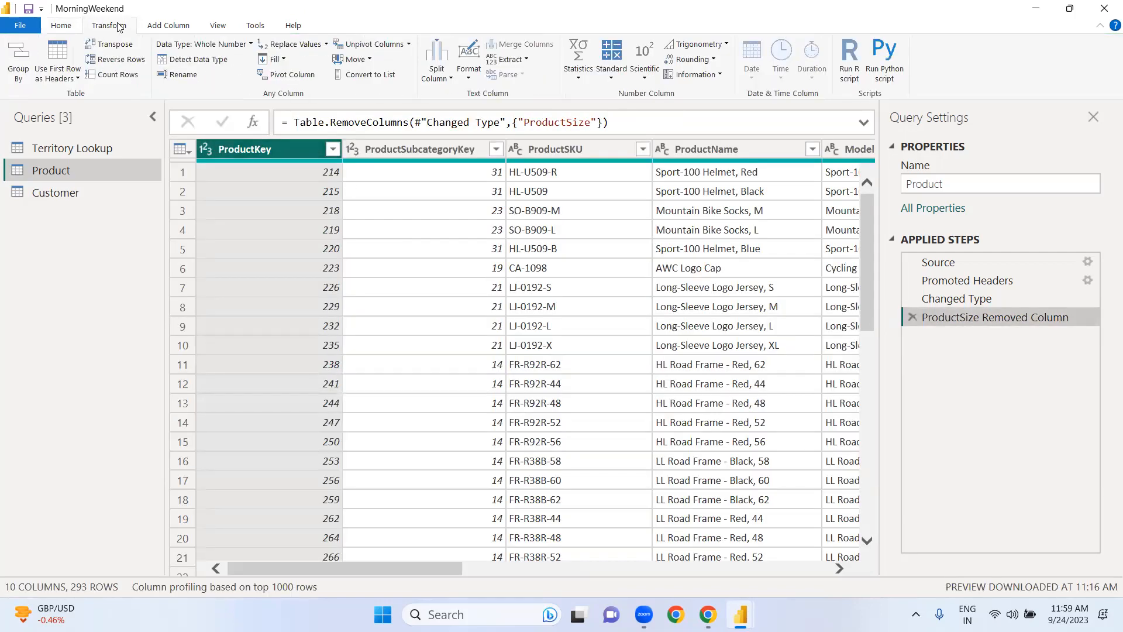
click(612, 76)
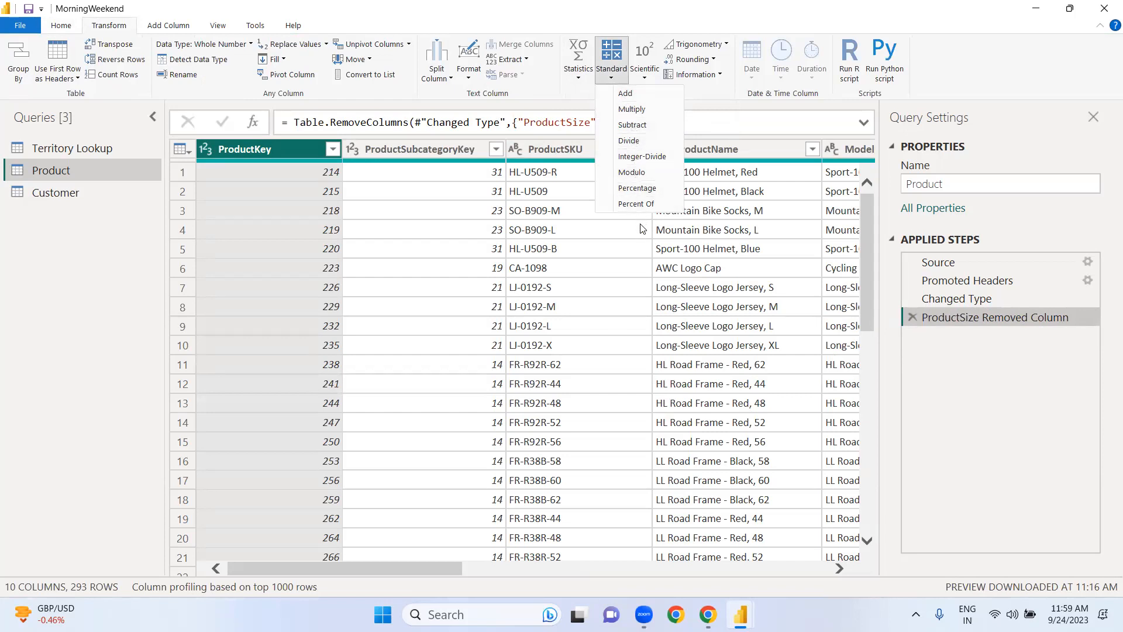
click(685, 427)
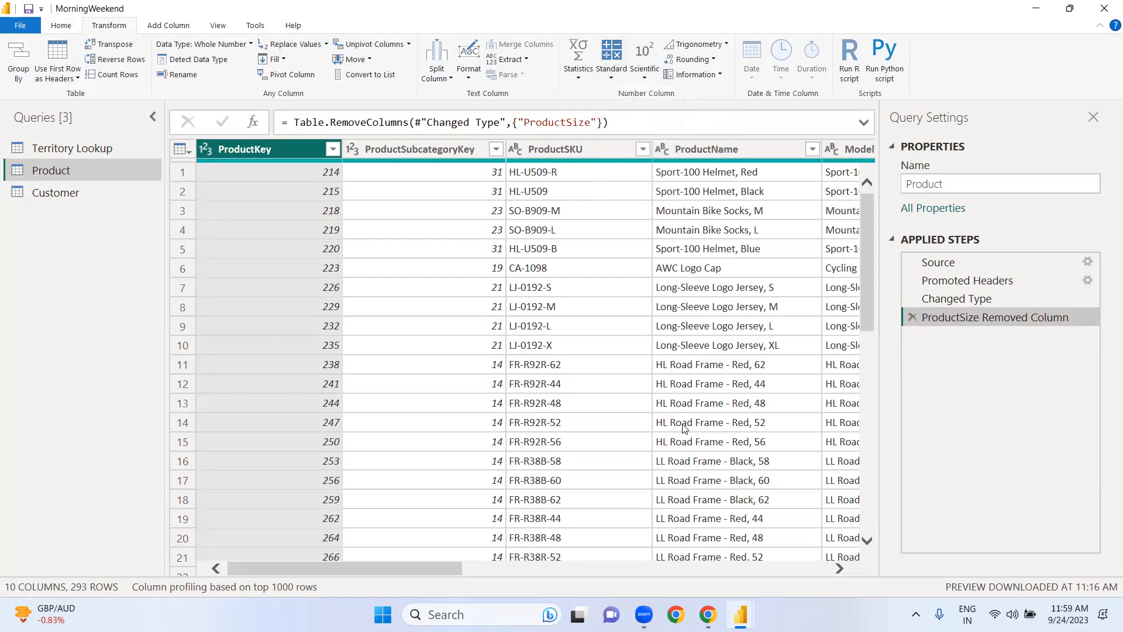
Step: Add a column to the Product query that multiplies each ProductPrice value by 0.9
click(827, 565)
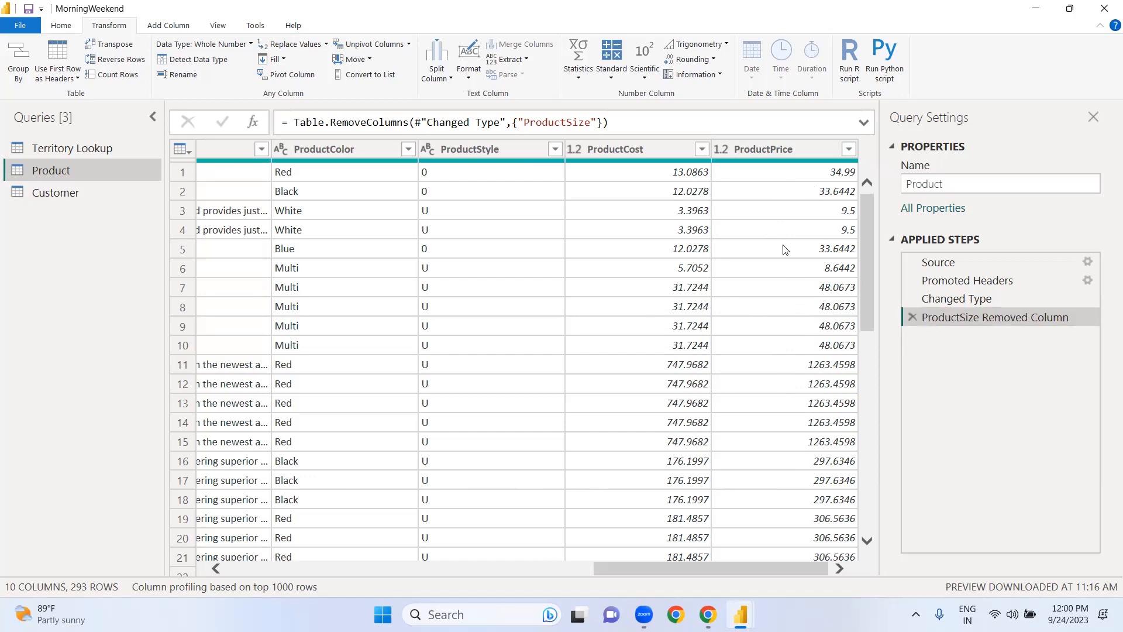
click(766, 148)
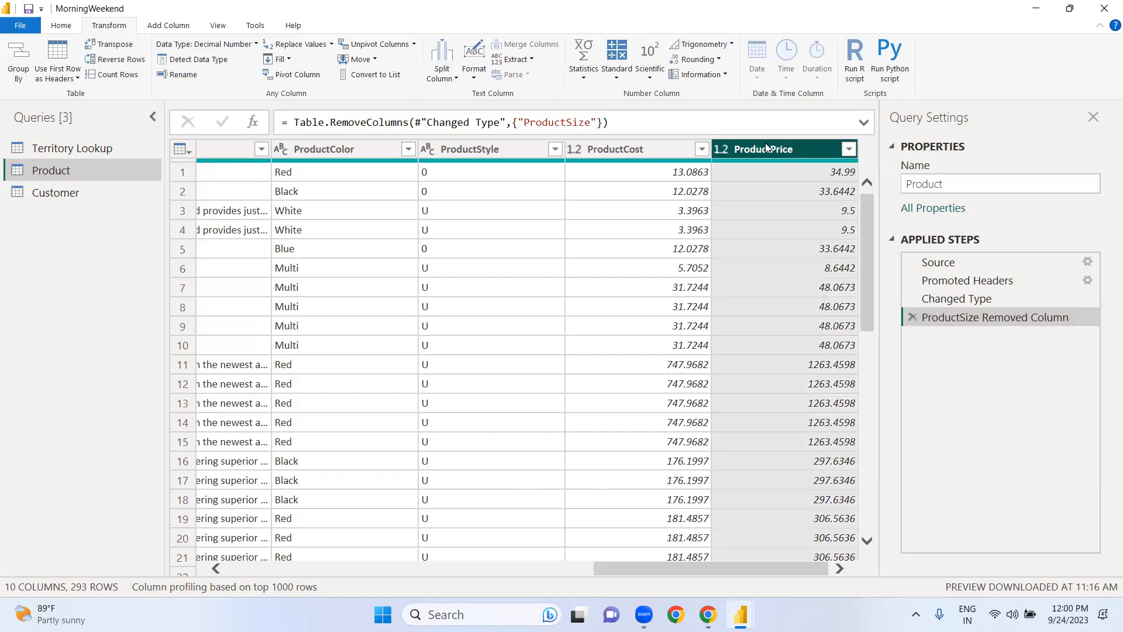
click(174, 28)
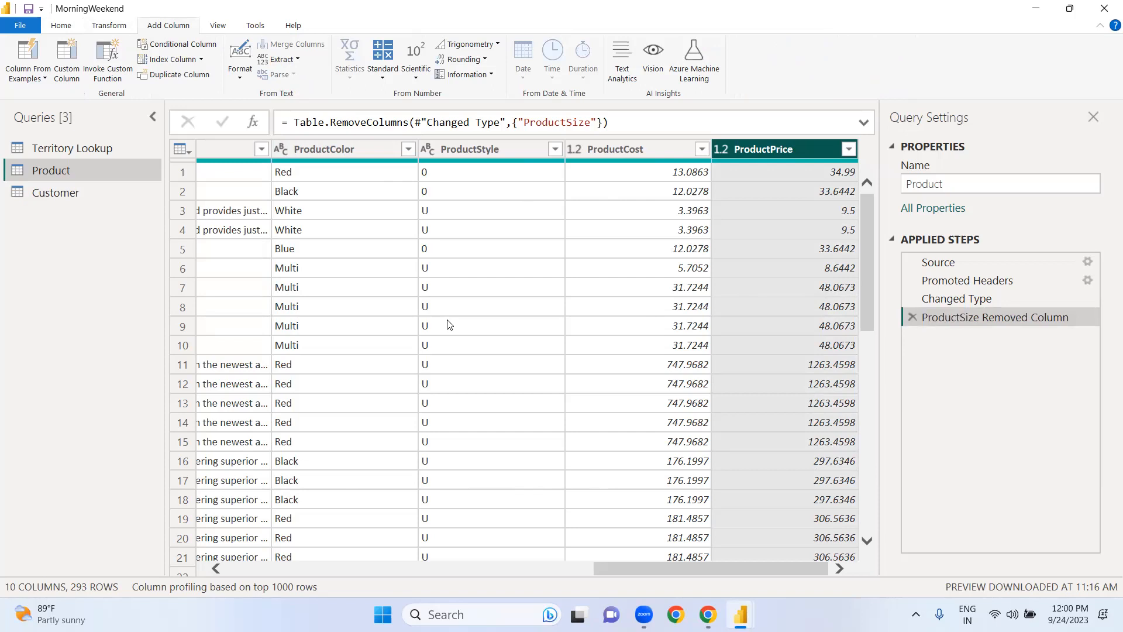
click(383, 78)
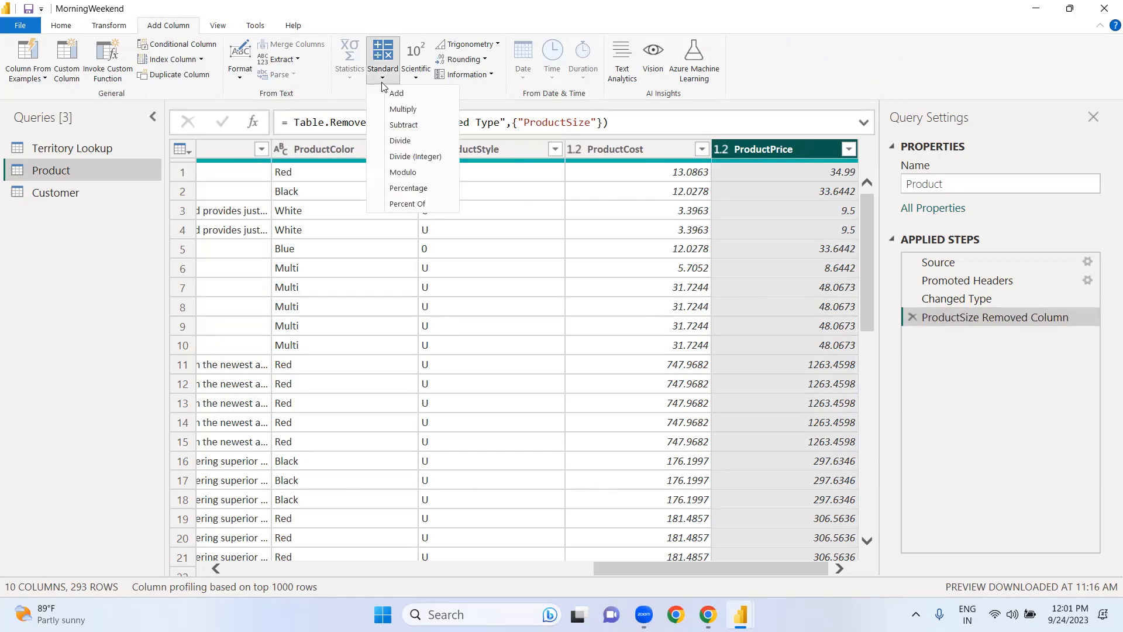
click(397, 110)
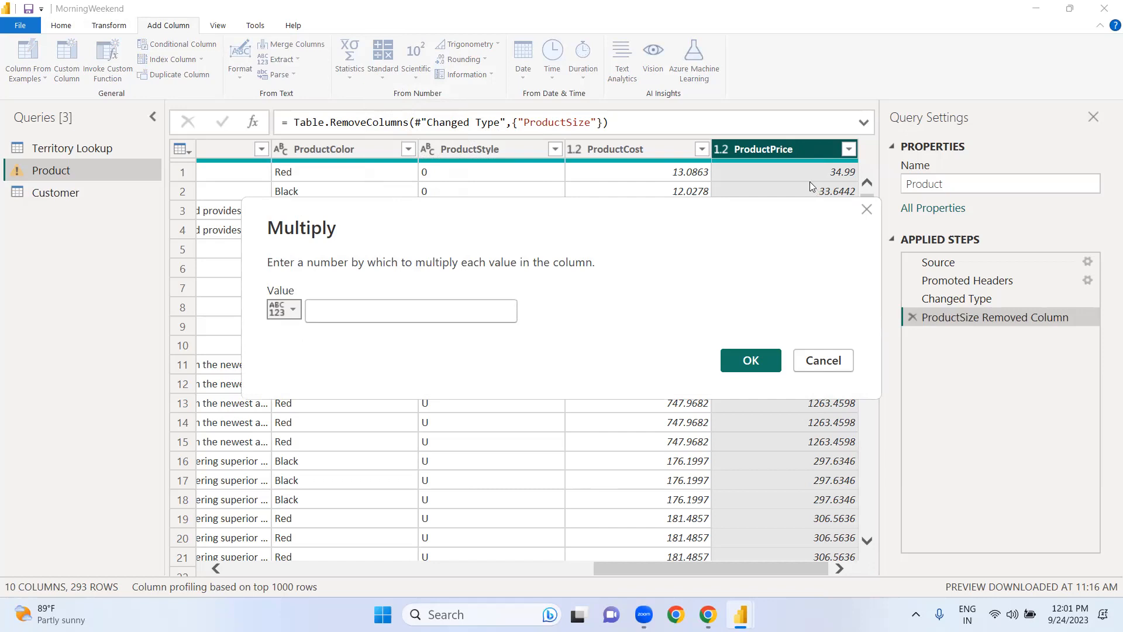
click(452, 309)
text(0.9)
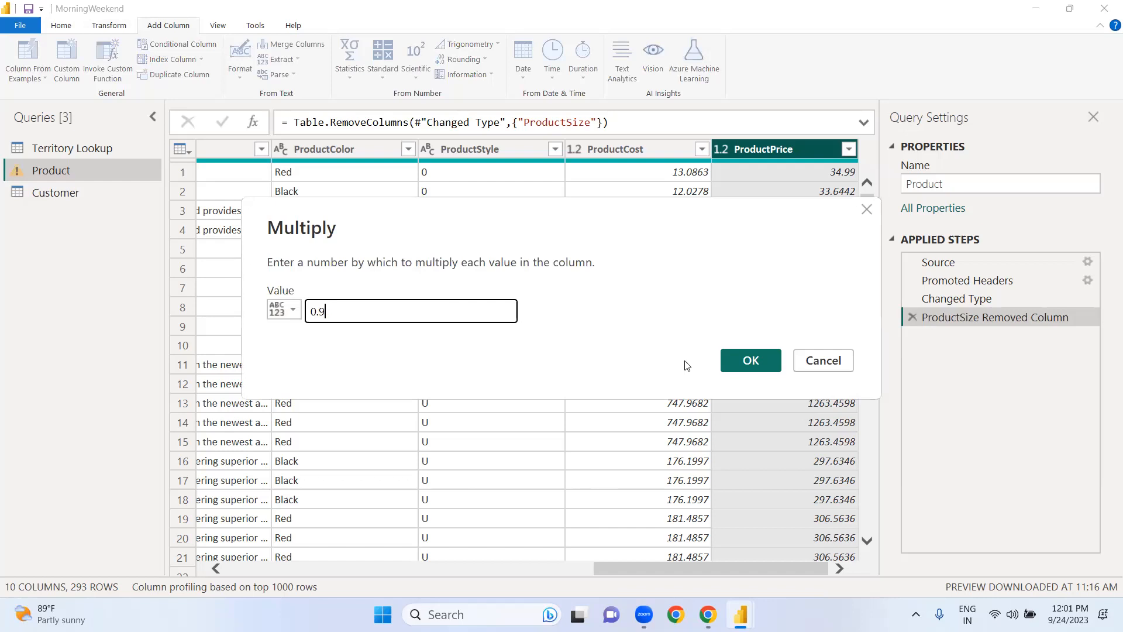
click(751, 368)
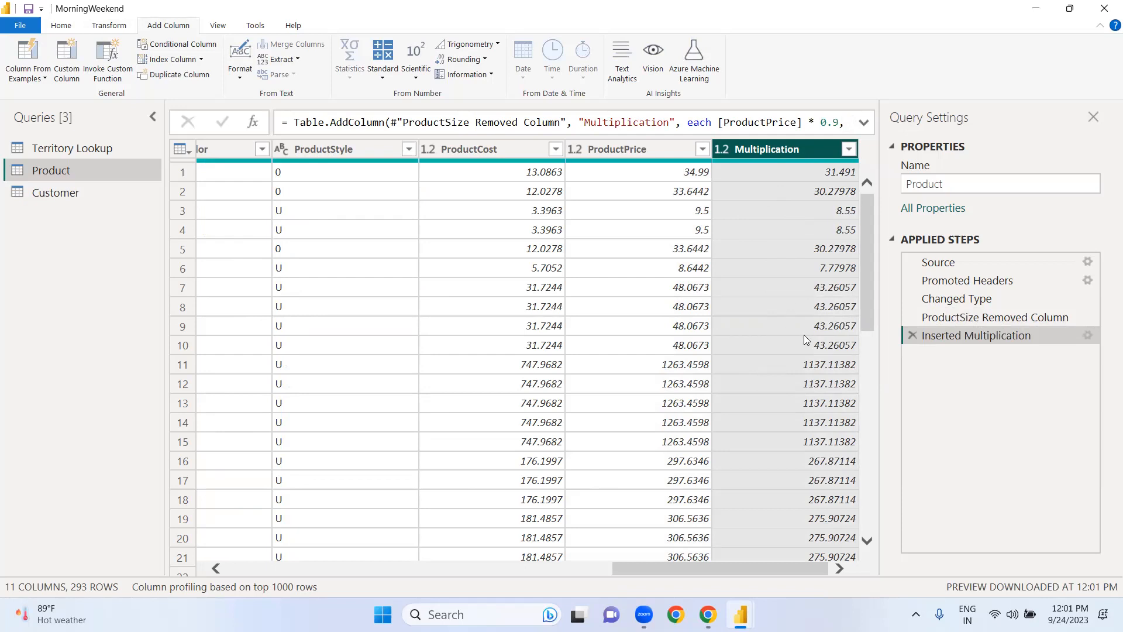
Step: Rename the new multiplication column in the Product query to DiscountedPrice
double_click(822, 151)
key(BackSpace)
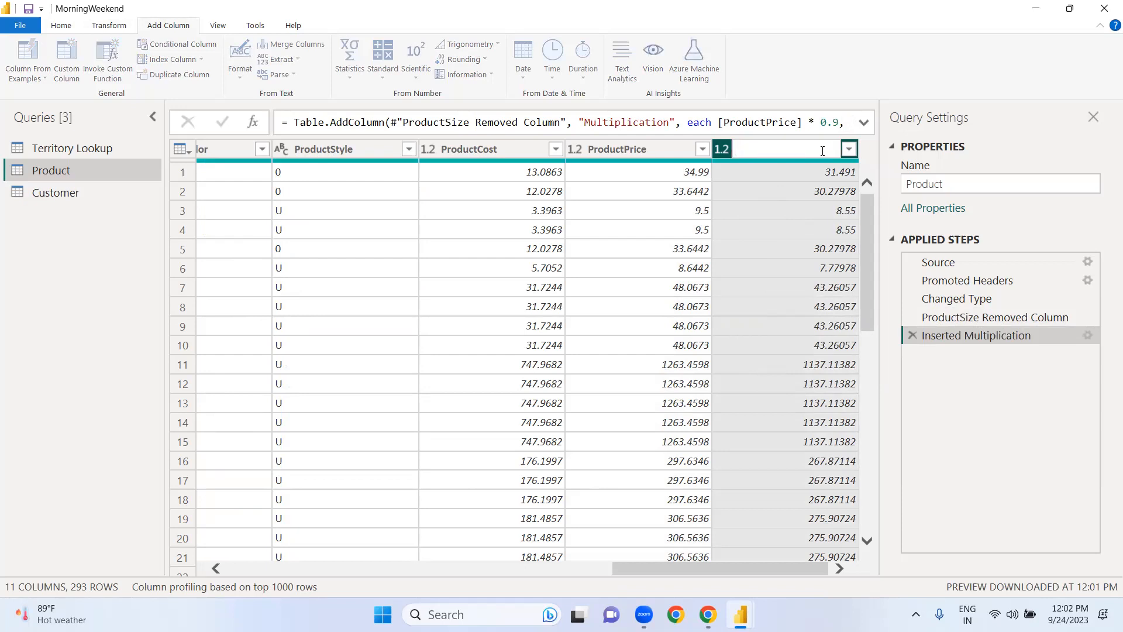
text(DiscountedPrice)
key(Return)
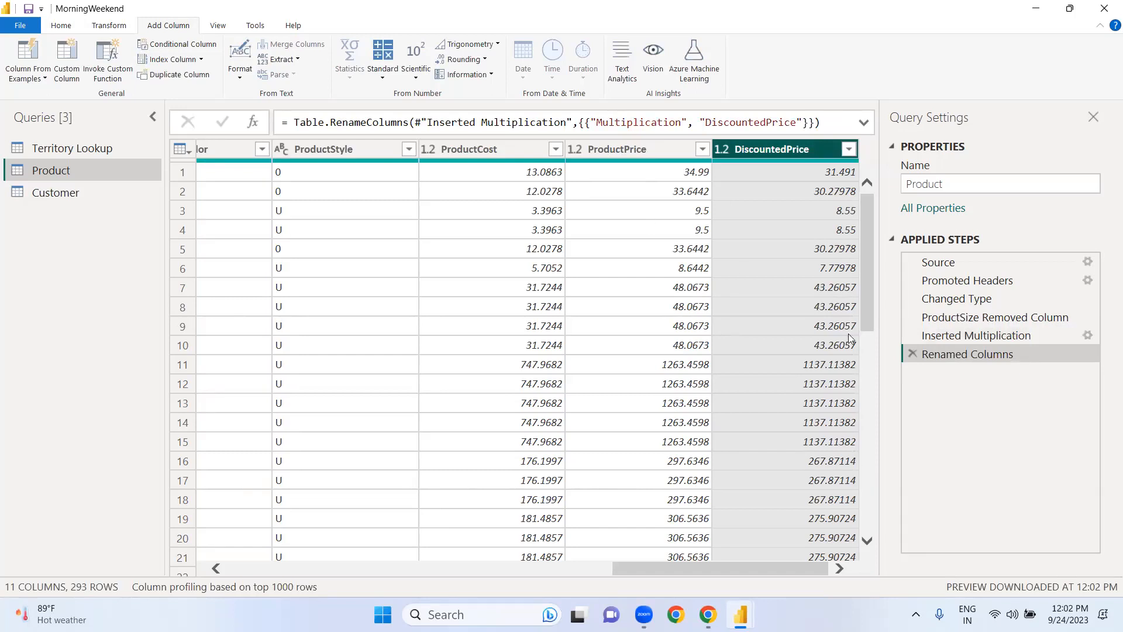
click(665, 343)
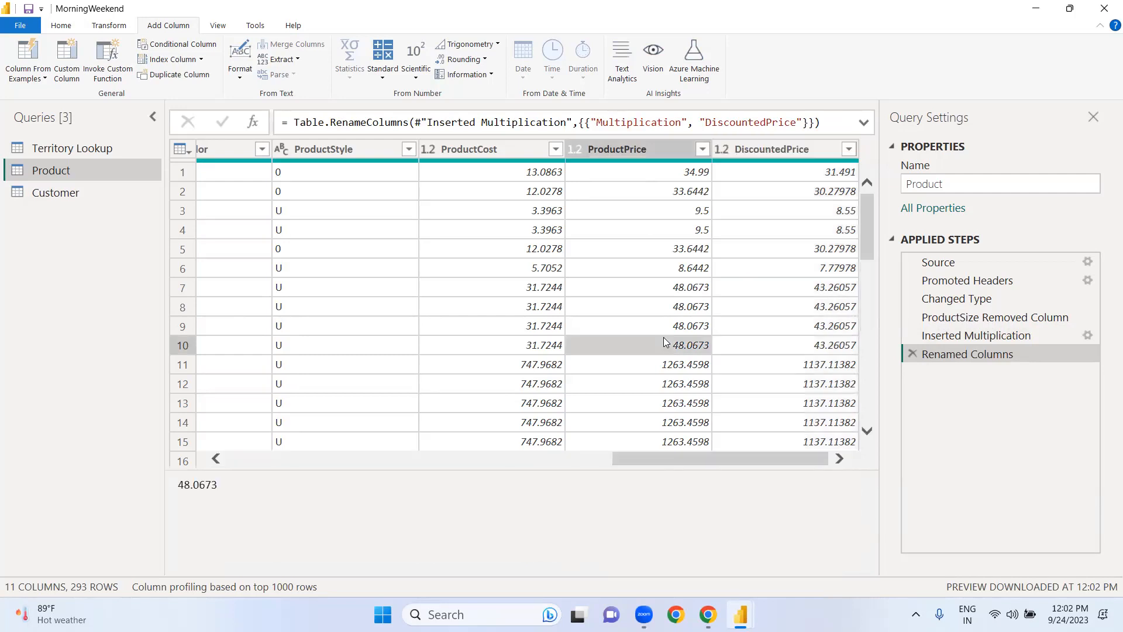
click(520, 460)
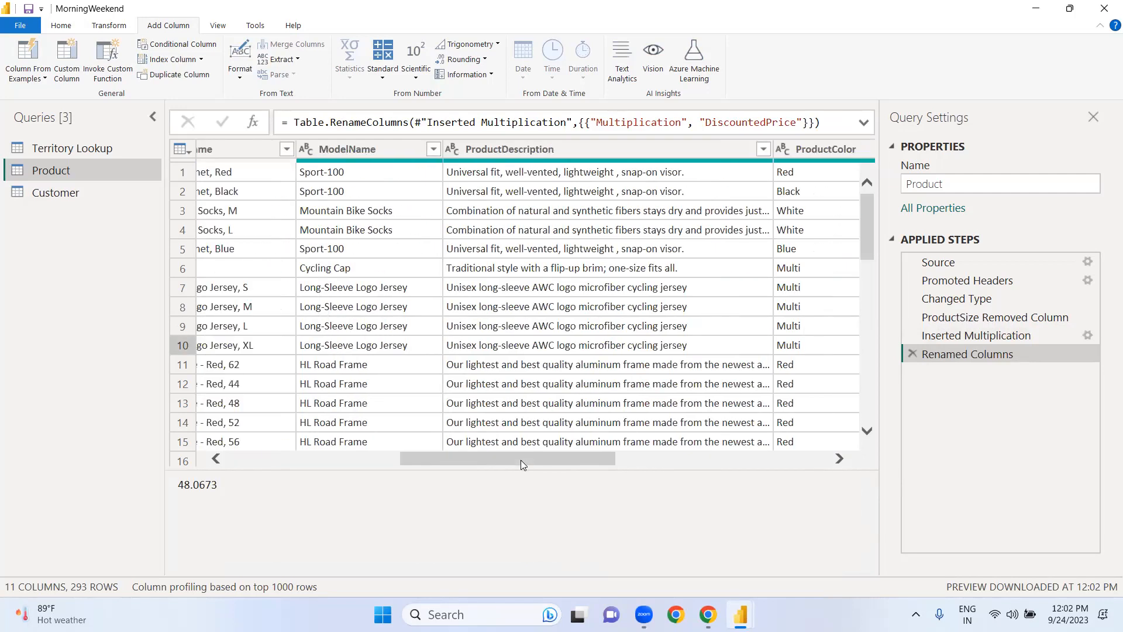
click(770, 459)
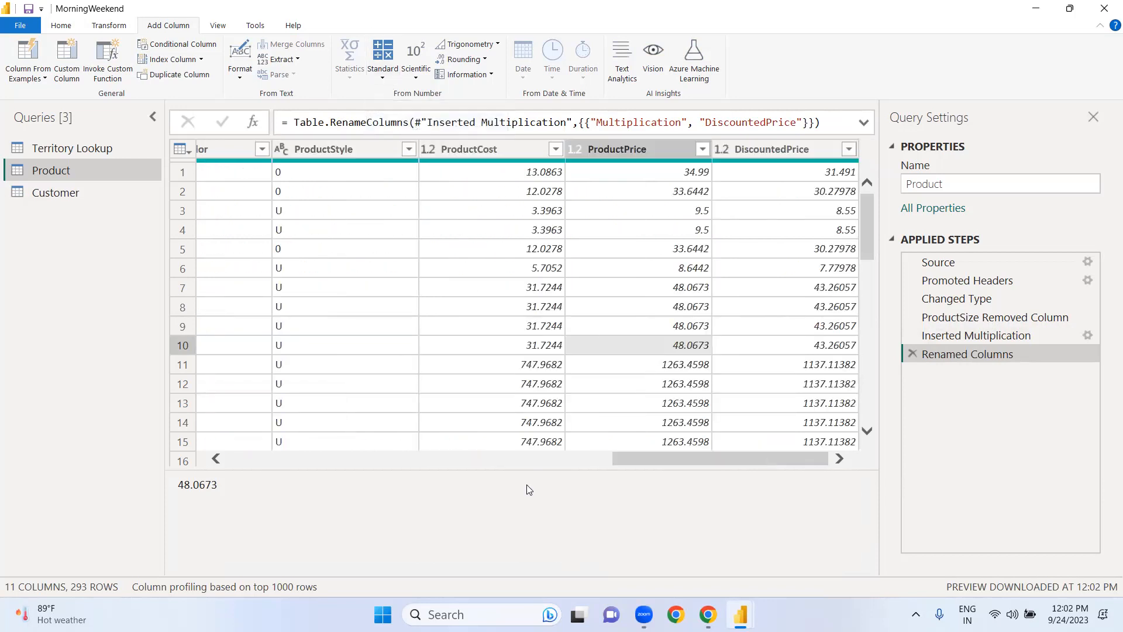
click(453, 458)
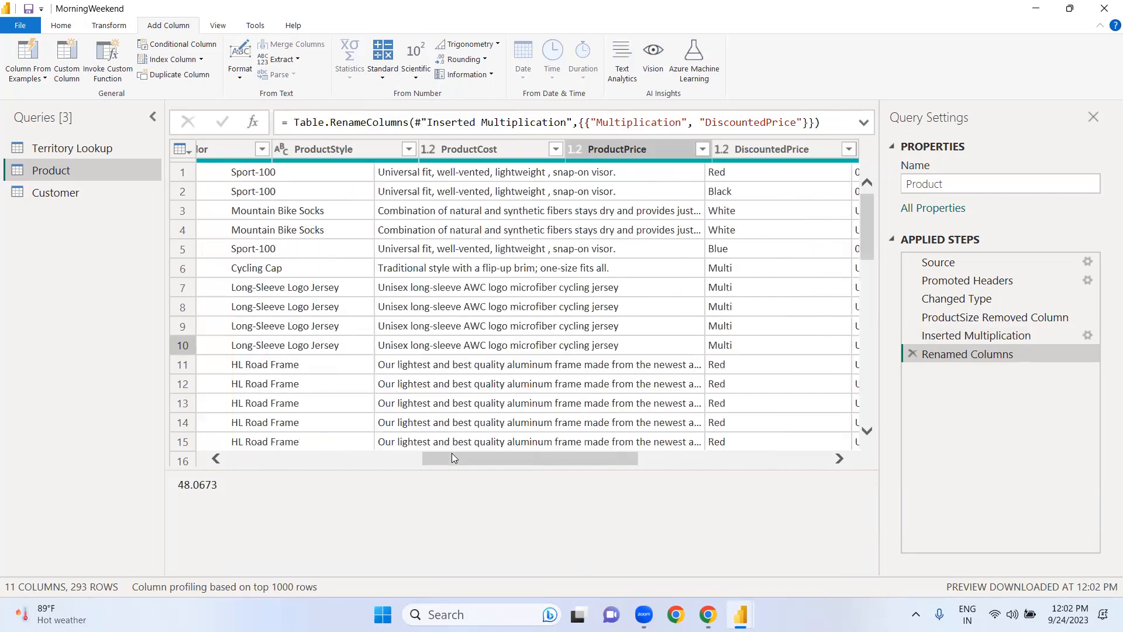
click(803, 460)
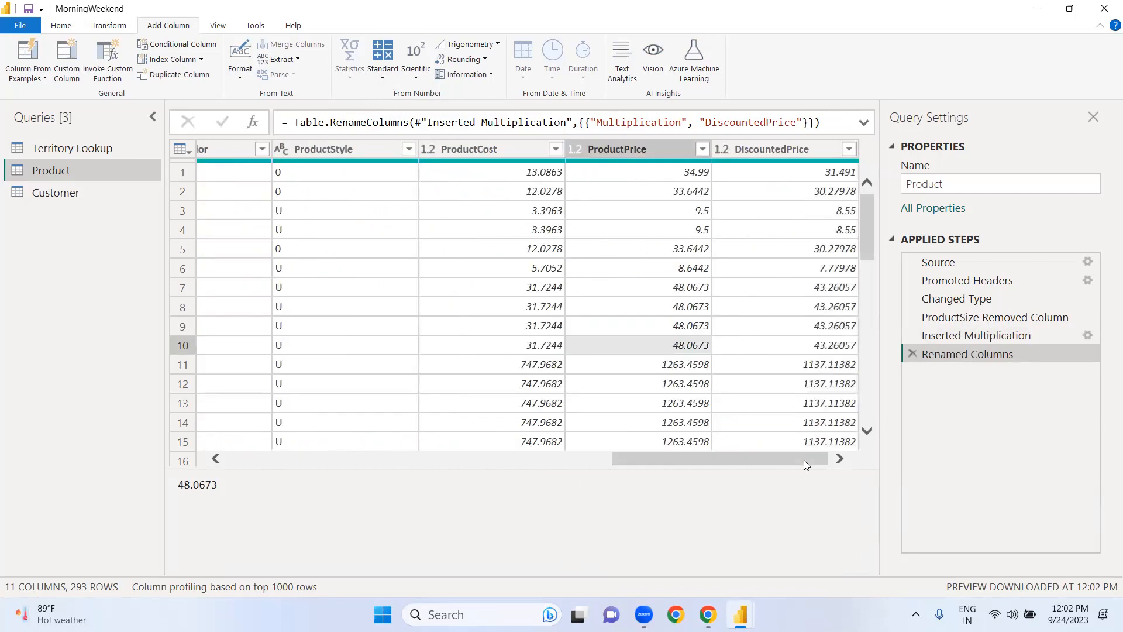
Step: Add a column to the Product query that calculates 12 percent of each ProductPrice value
click(628, 145)
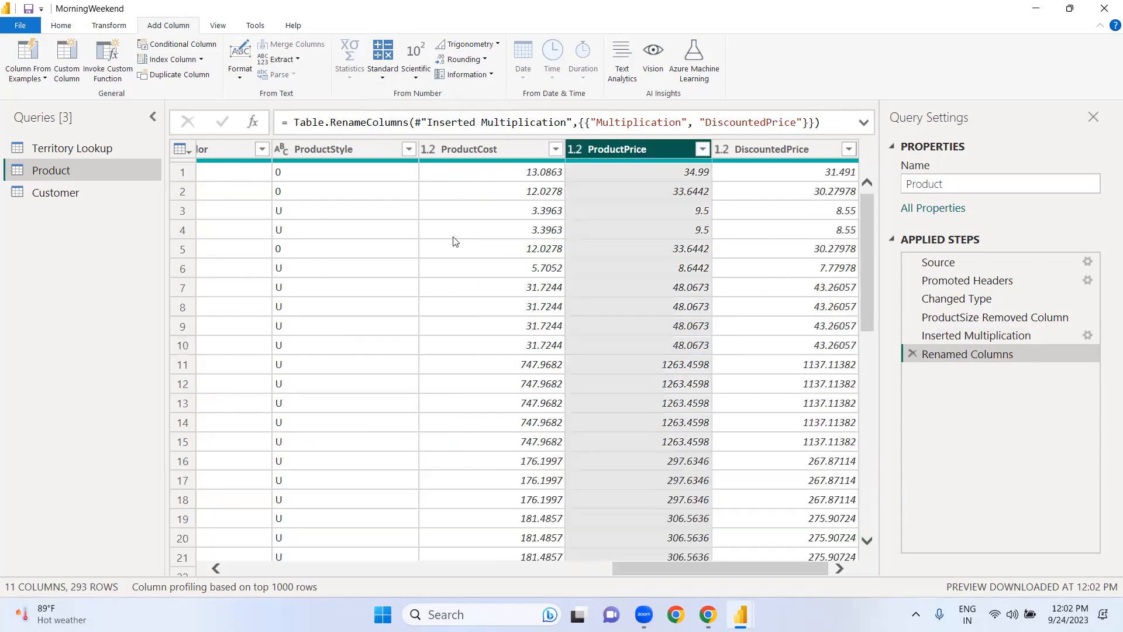
click(385, 79)
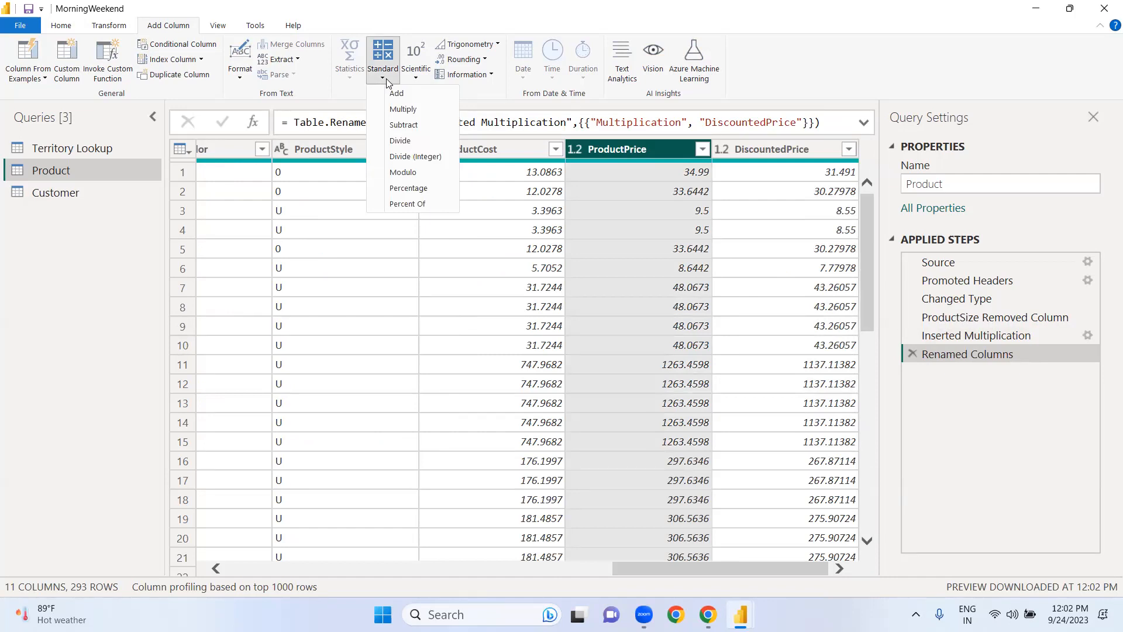
click(407, 188)
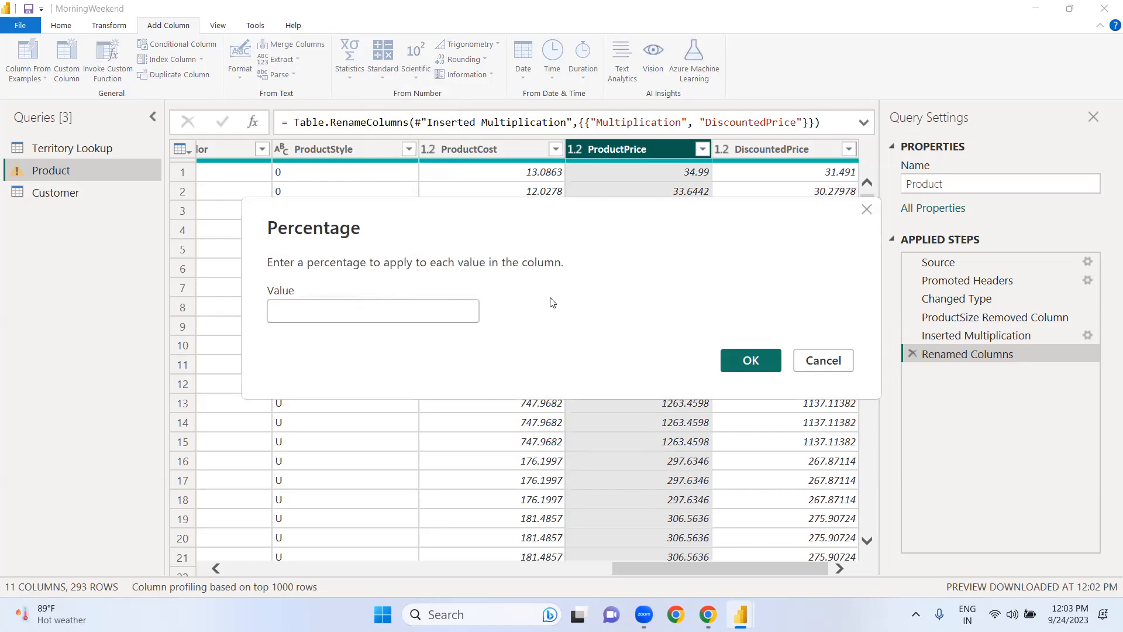
text(12)
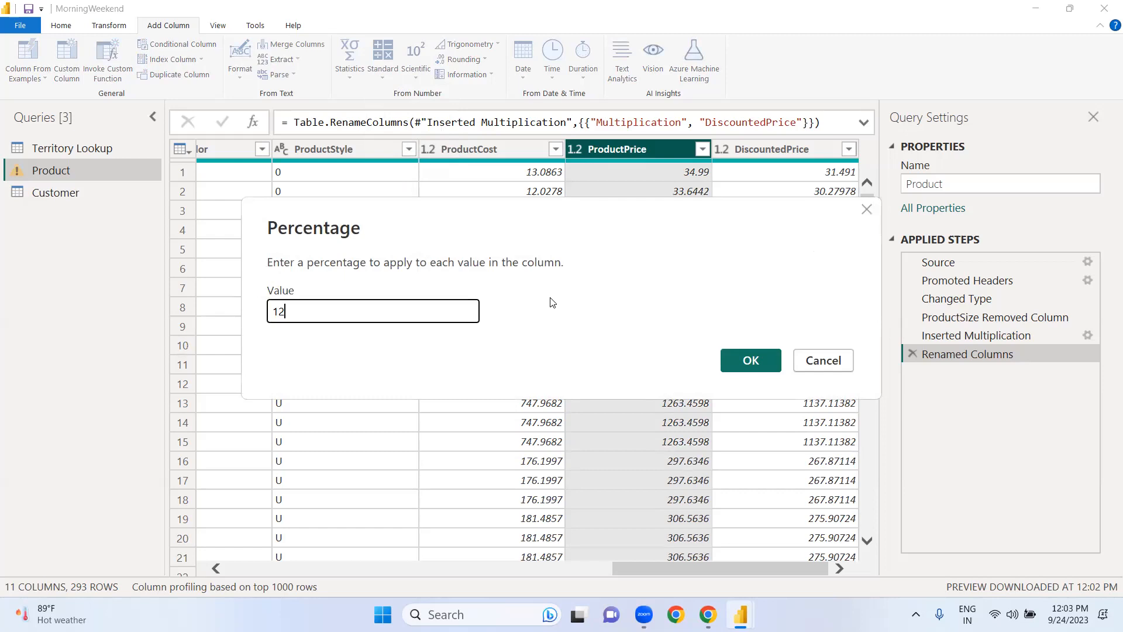
click(763, 361)
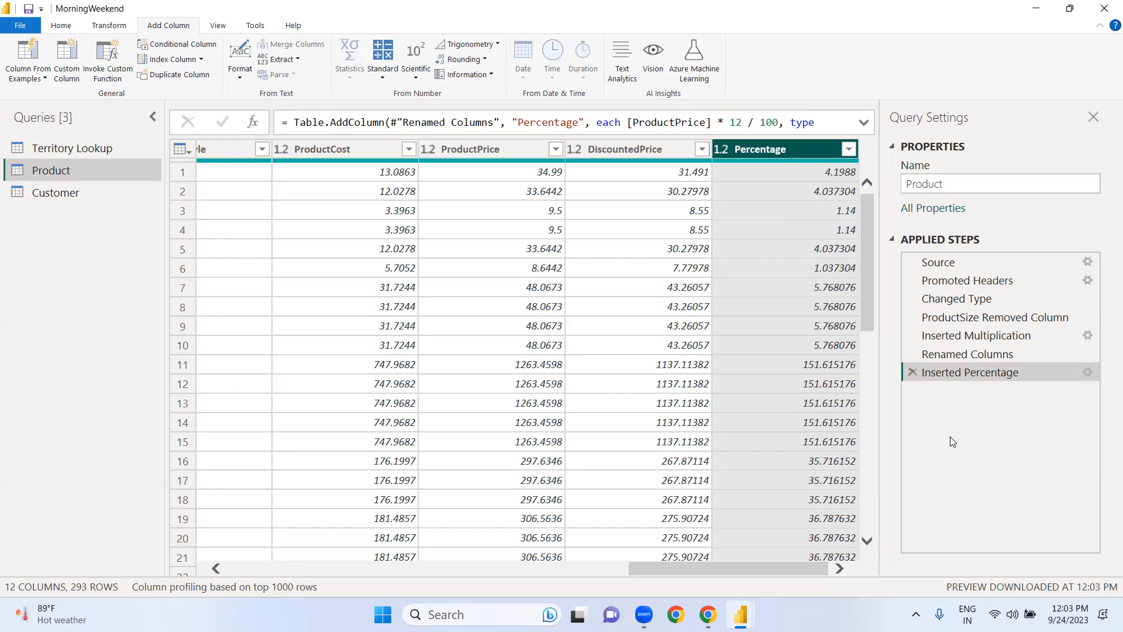
Step: Remove the inserted percentage, the column rename and the inserted multiplication from the Product query's applied steps
click(912, 372)
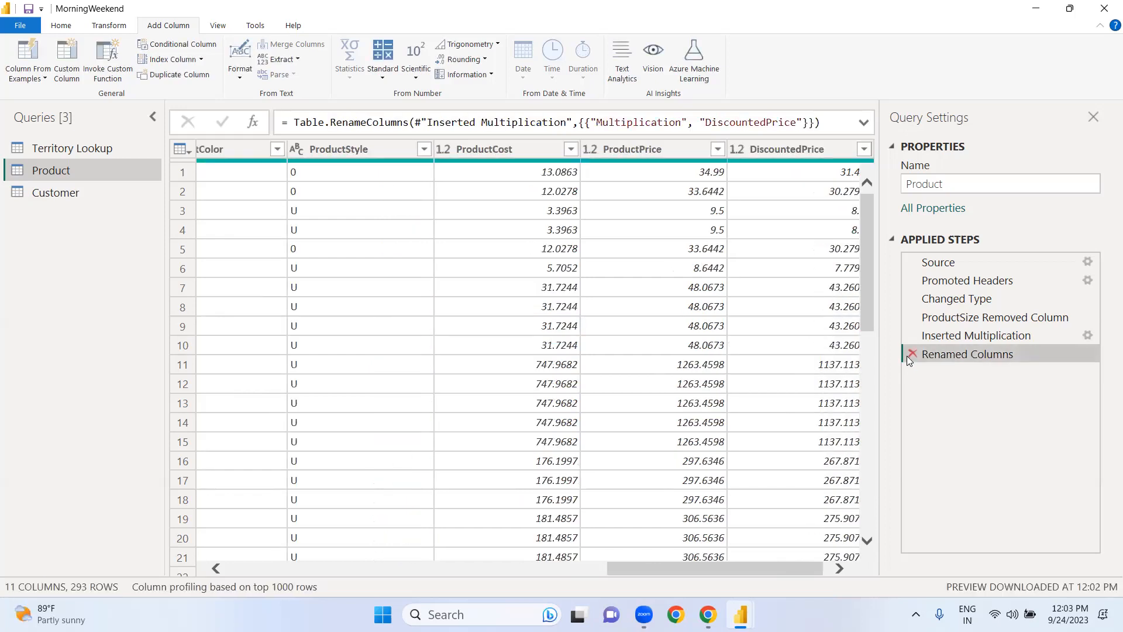
click(908, 355)
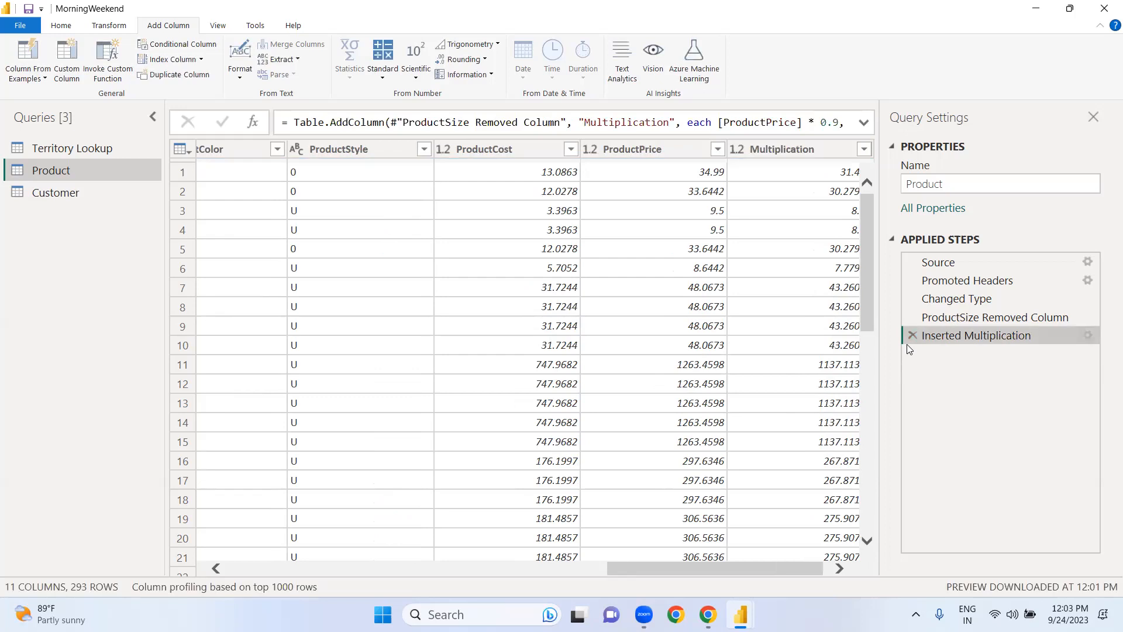
click(910, 337)
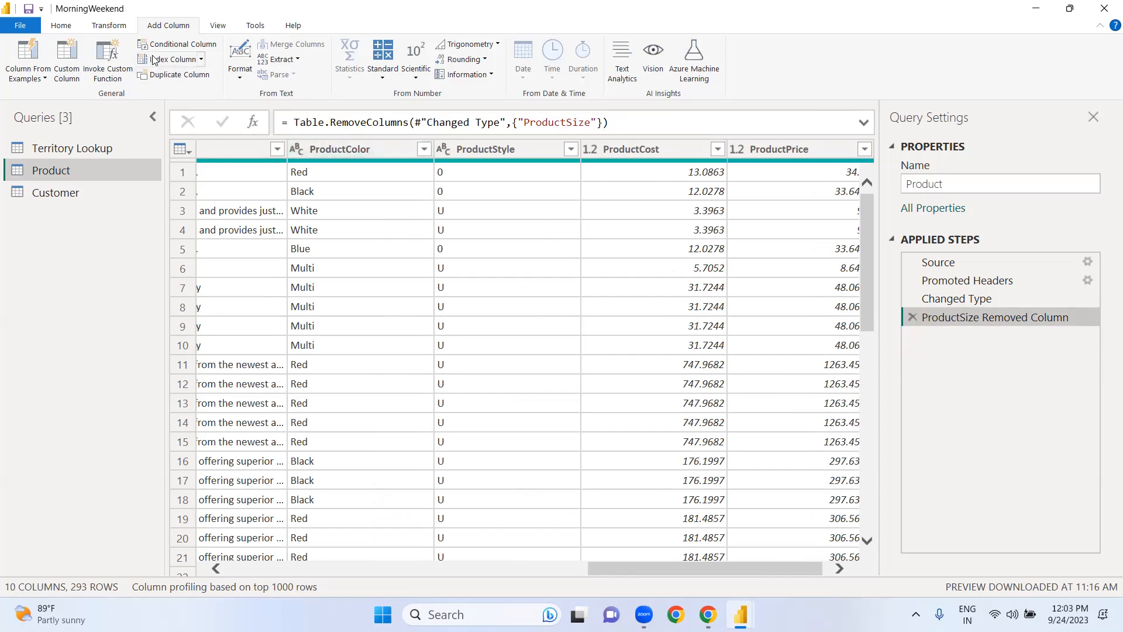
Step: Close the Power Query Editor without applying pending changes
click(61, 27)
click(26, 80)
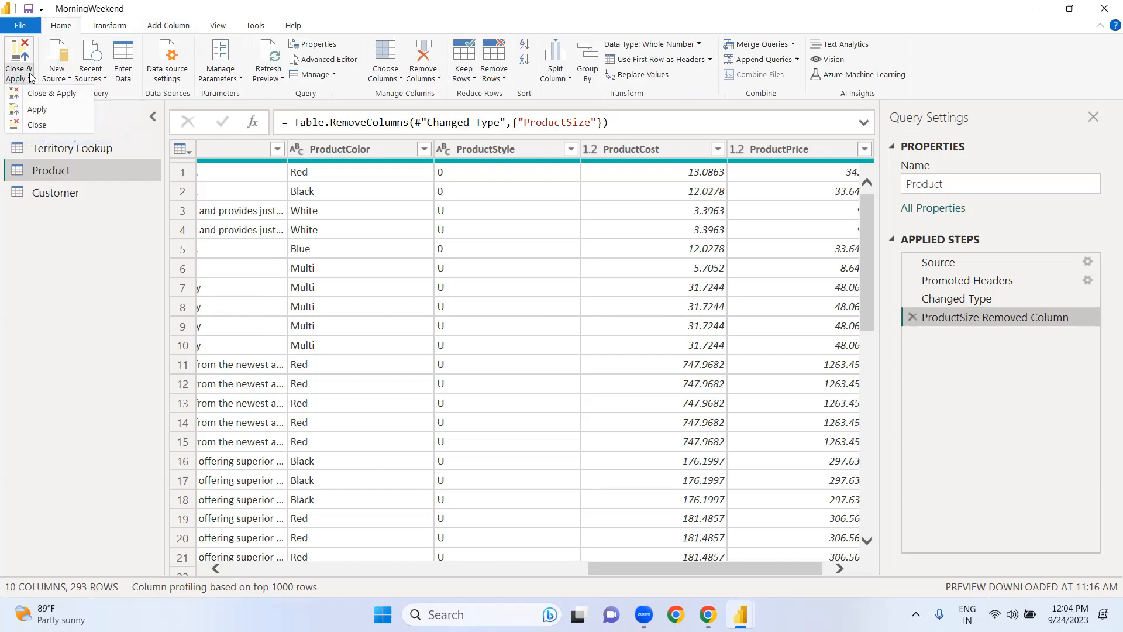
click(30, 128)
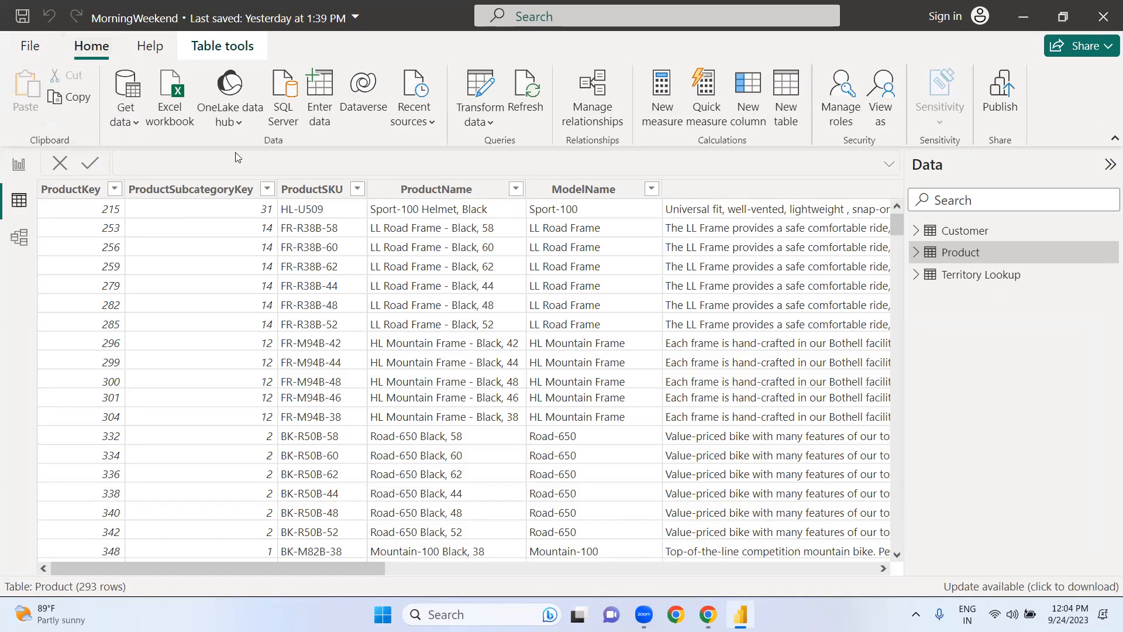
Step: Import the text/CSV file EduventureGroup Calendar.csv from the AdventureWorks Raw Data folder and open it for data transformation
click(137, 124)
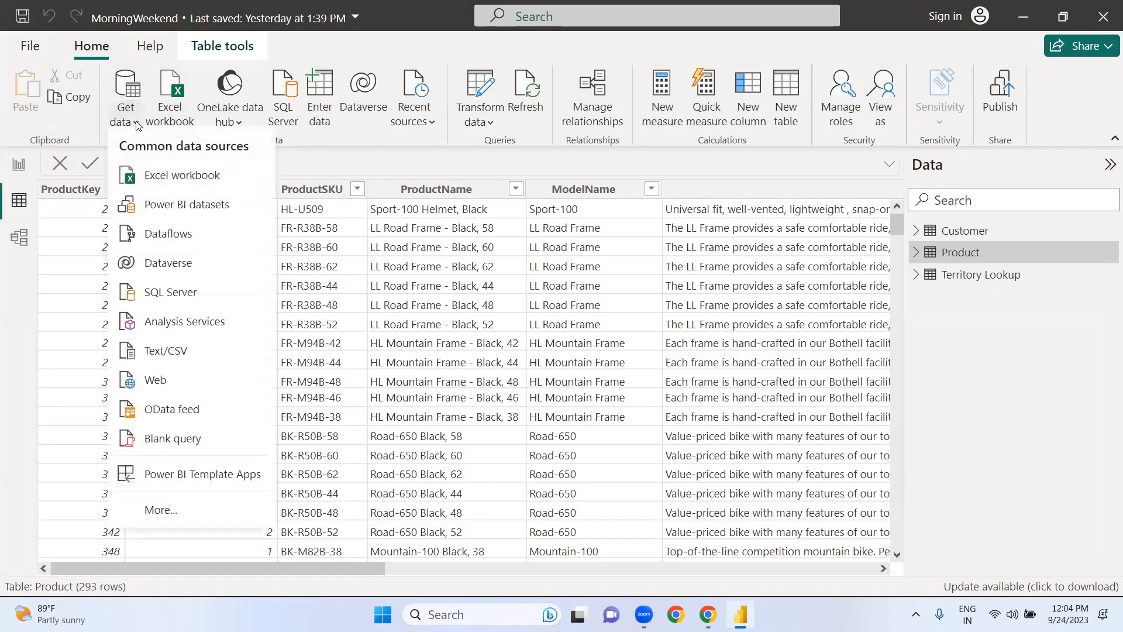
click(177, 357)
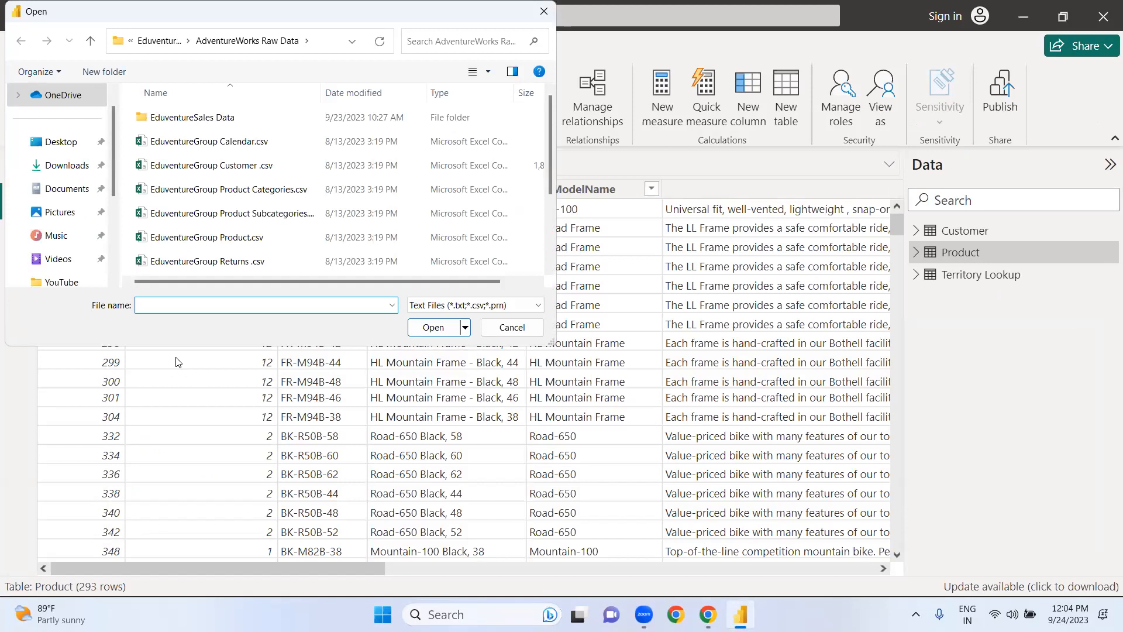
click(188, 144)
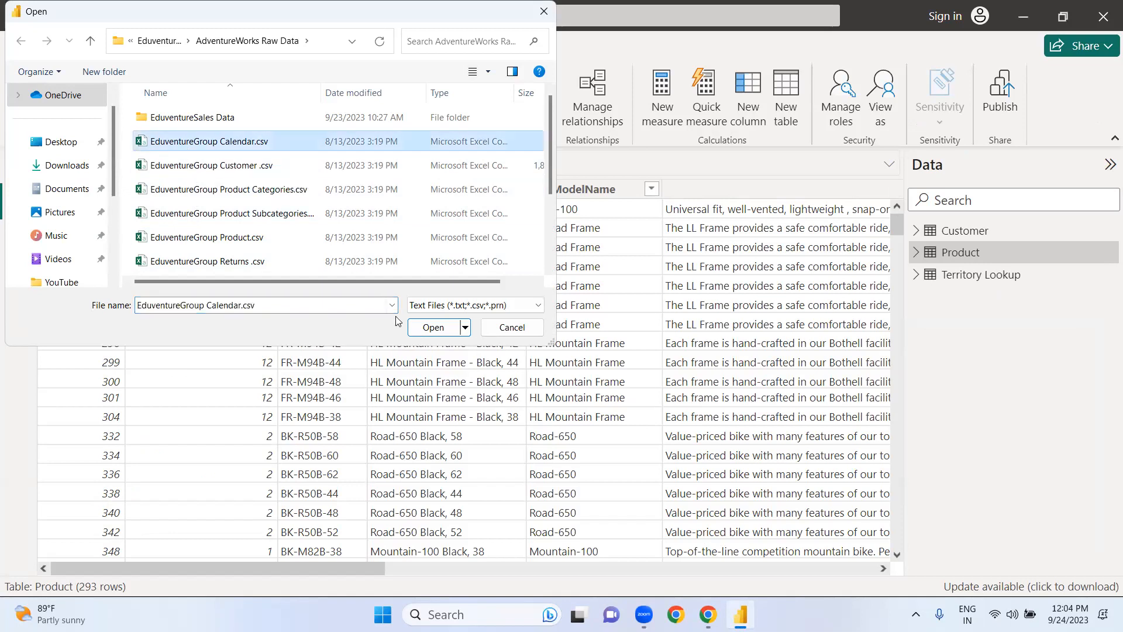
click(432, 328)
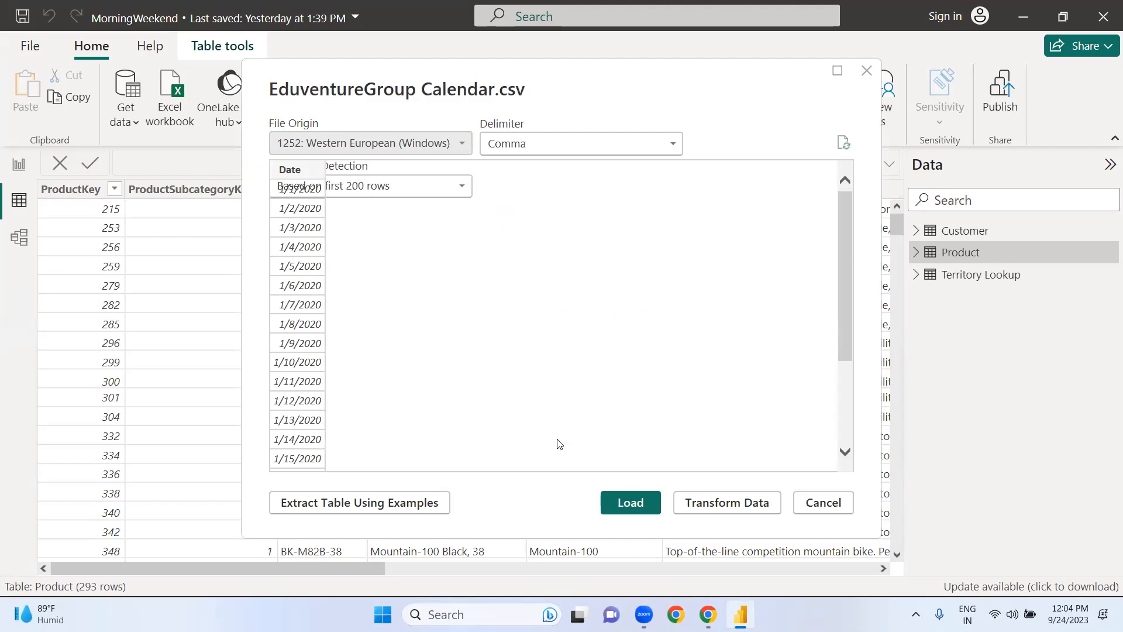
click(712, 505)
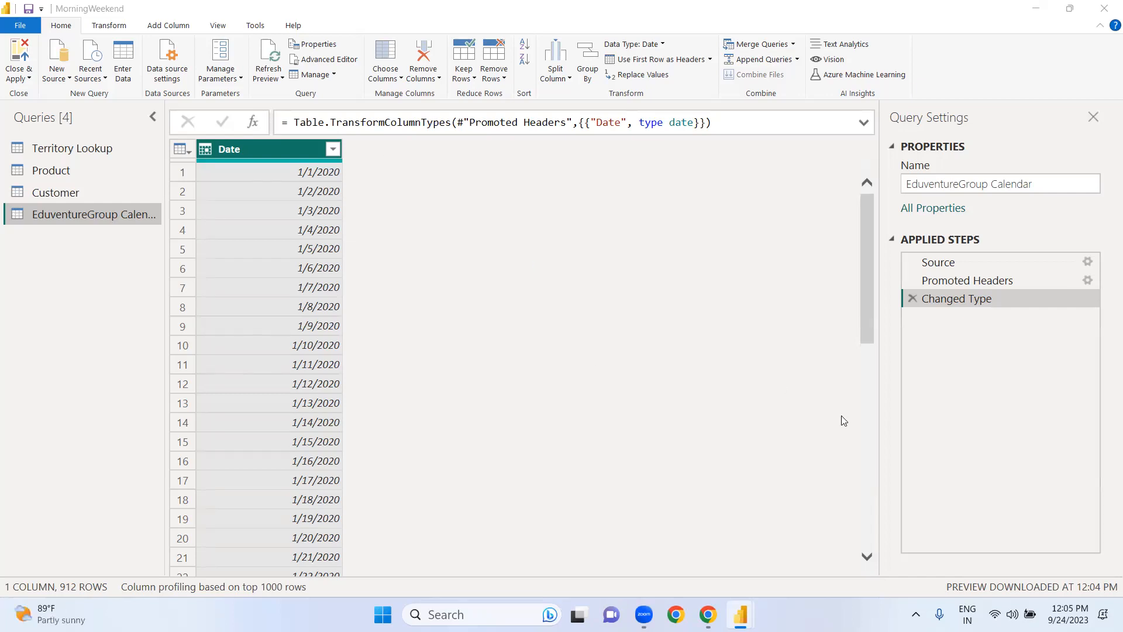
Step: Rename the EduventureGroup Calendar query to Calendar
click(988, 184)
key(BackSpace)
key(BackSpace)
key(BackSpace)
key(BackSpace)
key(BackSpace)
key(BackSpace)
key(BackSpace)
key(BackSpace)
key(BackSpace)
key(BackSpace)
key(BackSpace)
key(BackSpace)
key(BackSpace)
key(BackSpace)
key(BackSpace)
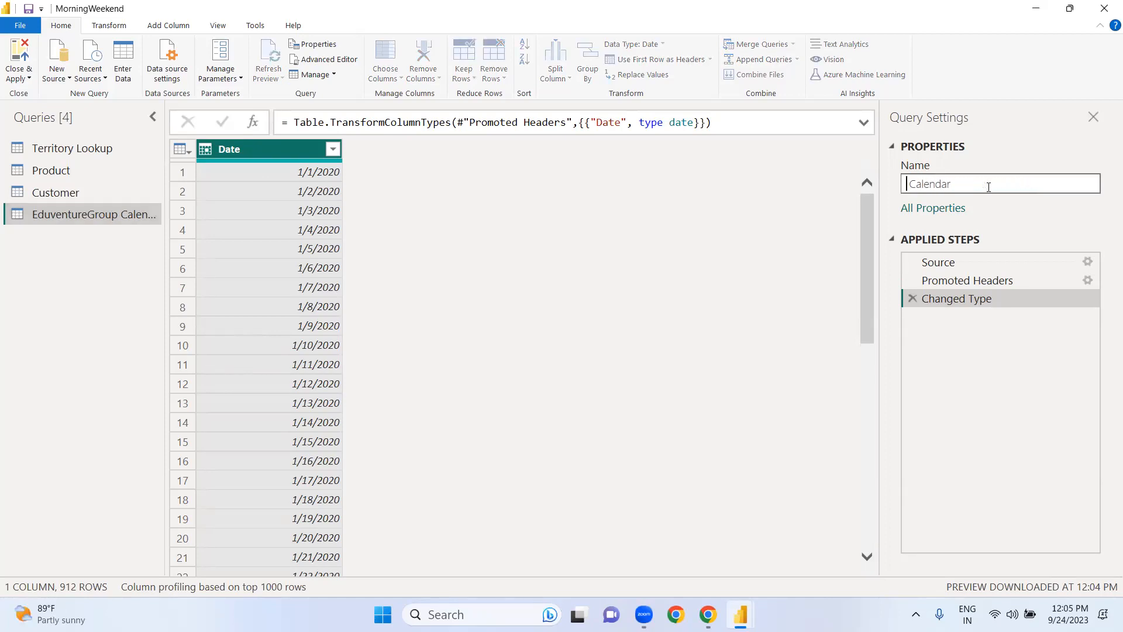
key(Return)
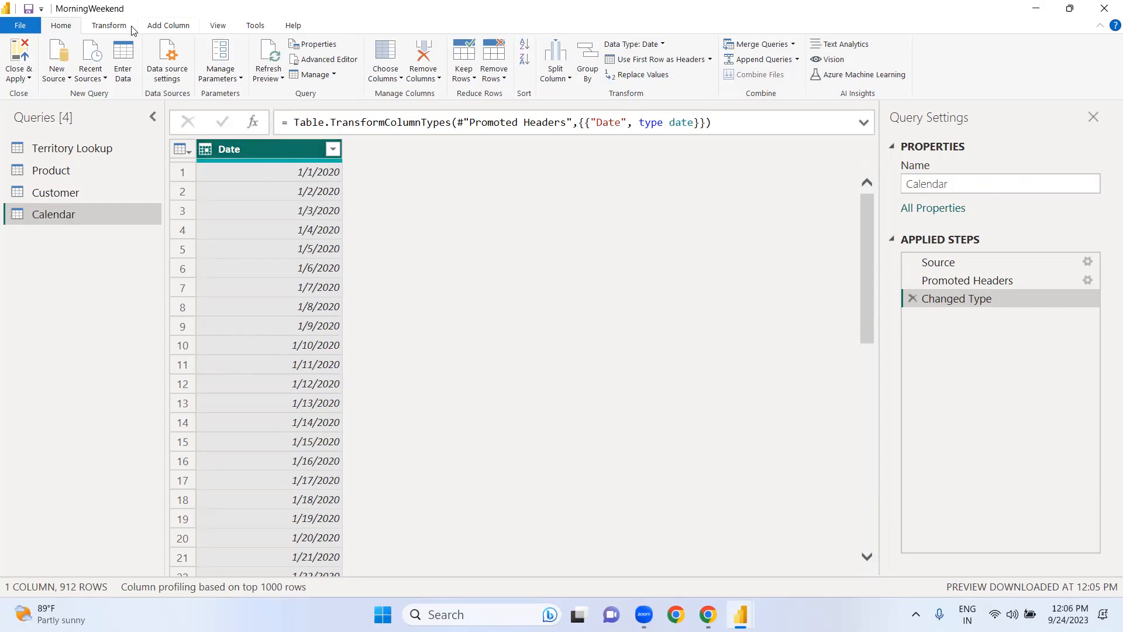
Step: Add a column to the Calendar query with the name of the day for each value in the Date column
click(154, 29)
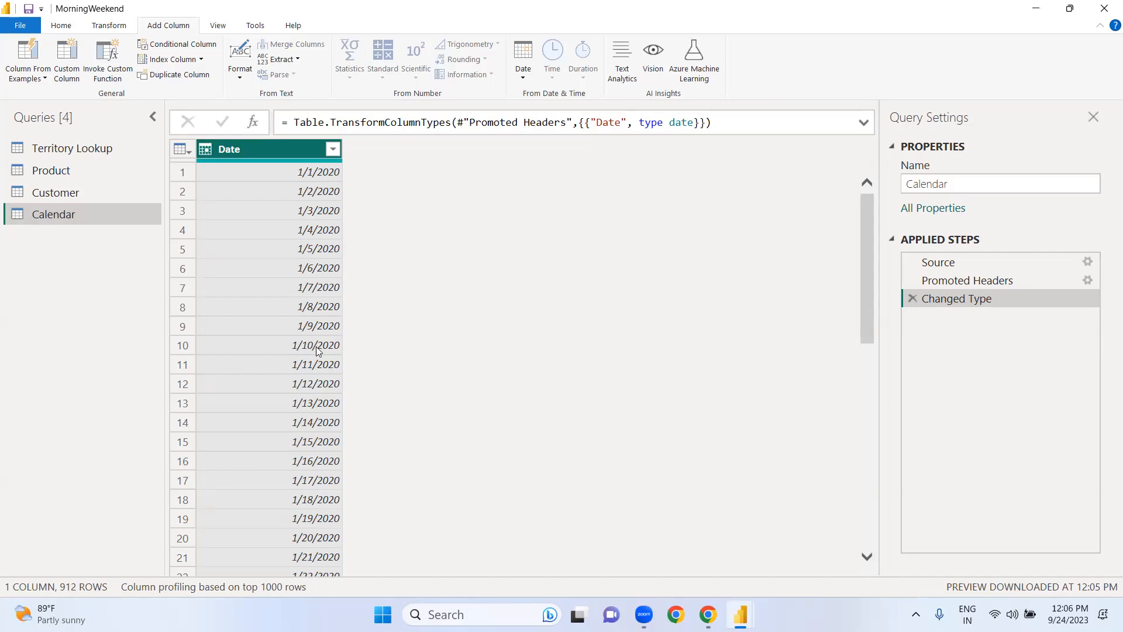
click(525, 78)
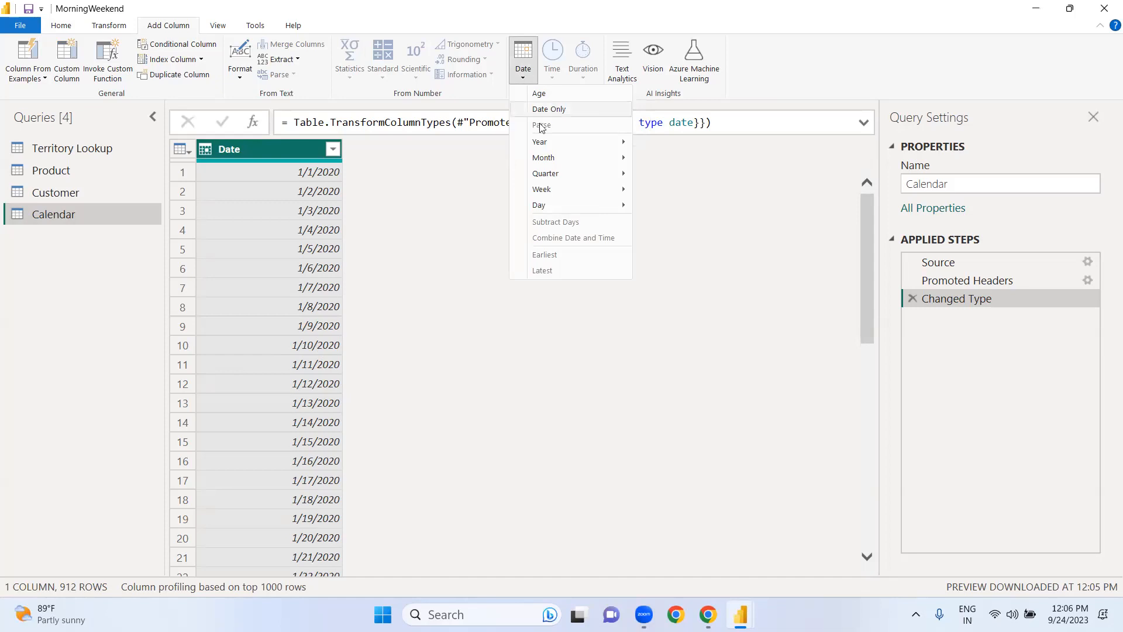
mouse_move(556, 190)
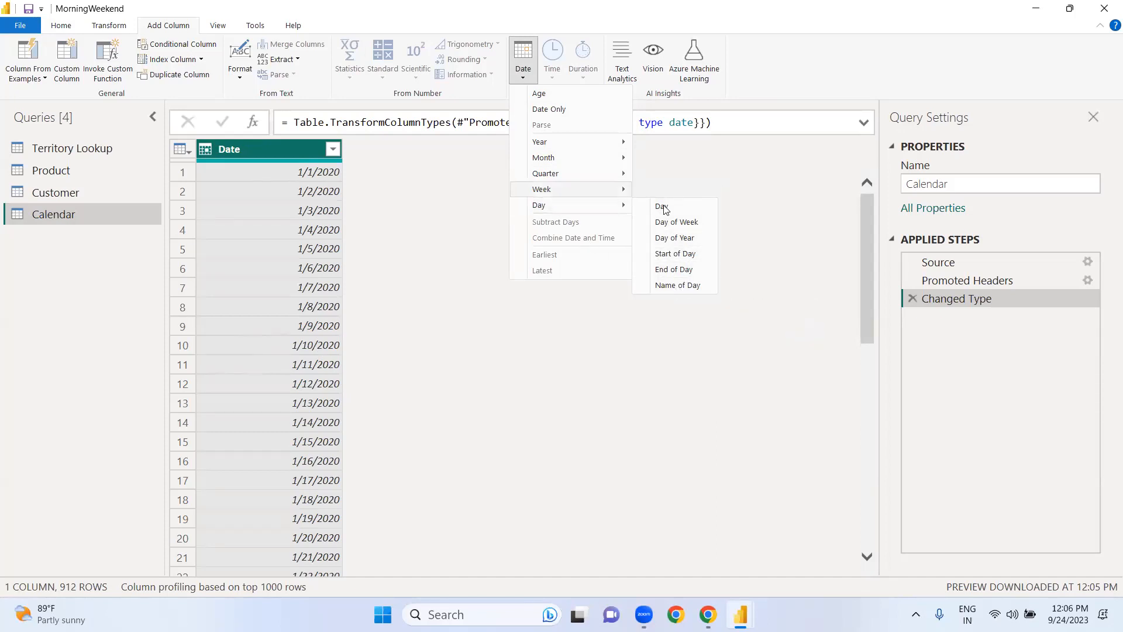
click(677, 287)
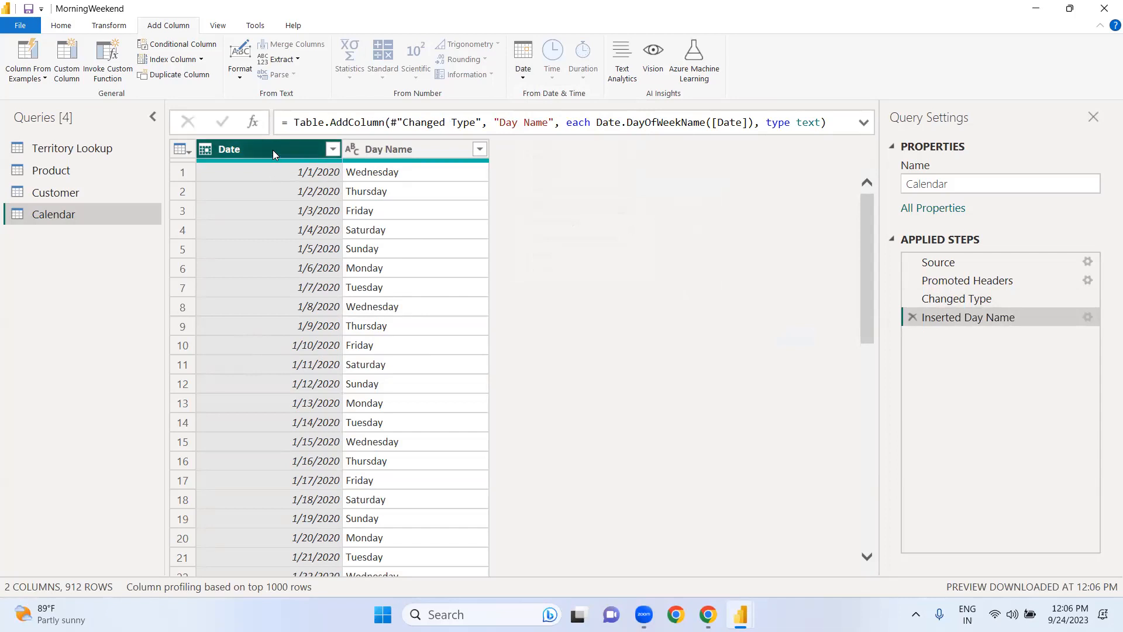
Step: Add Start of Week and Start of Month columns to the Calendar query, both based on the Date column
click(524, 77)
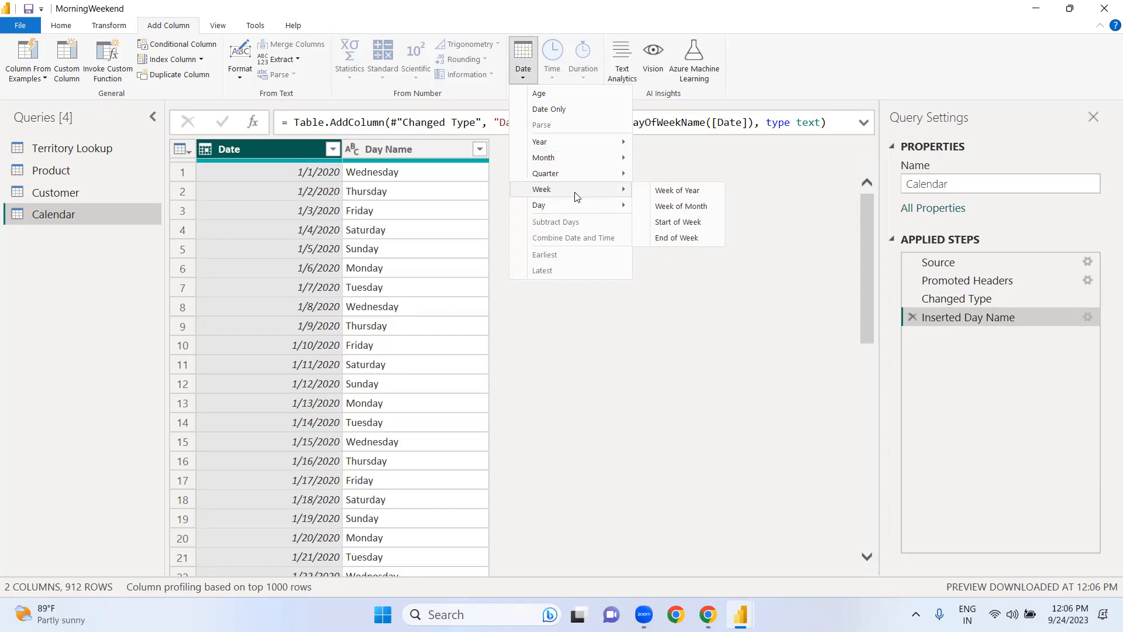
click(676, 222)
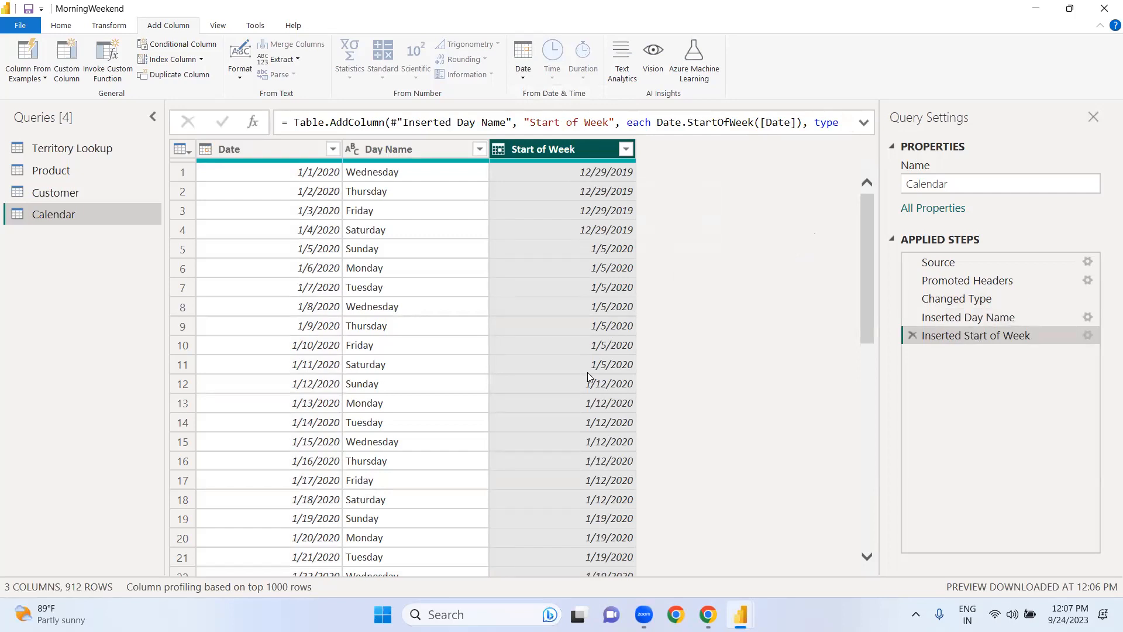
click(266, 149)
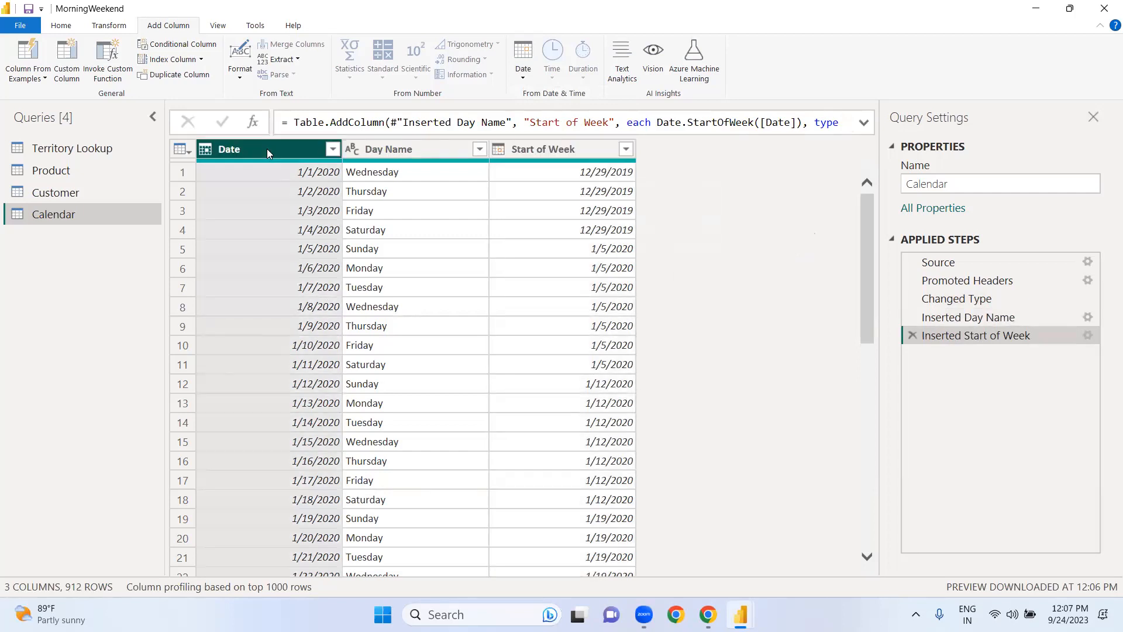
click(523, 76)
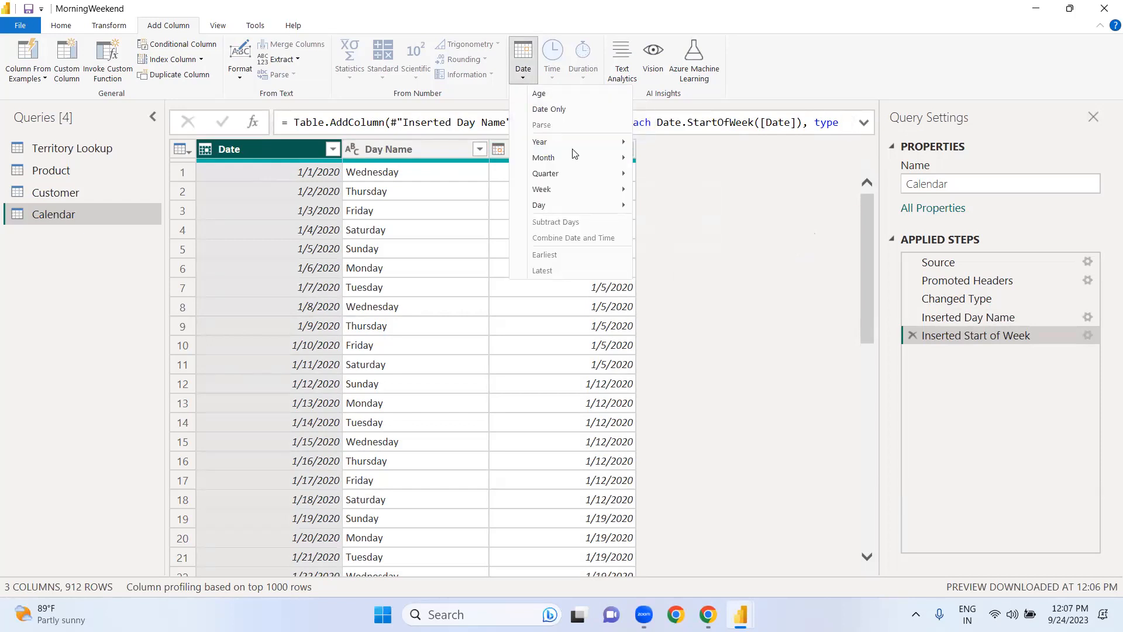
mouse_move(577, 161)
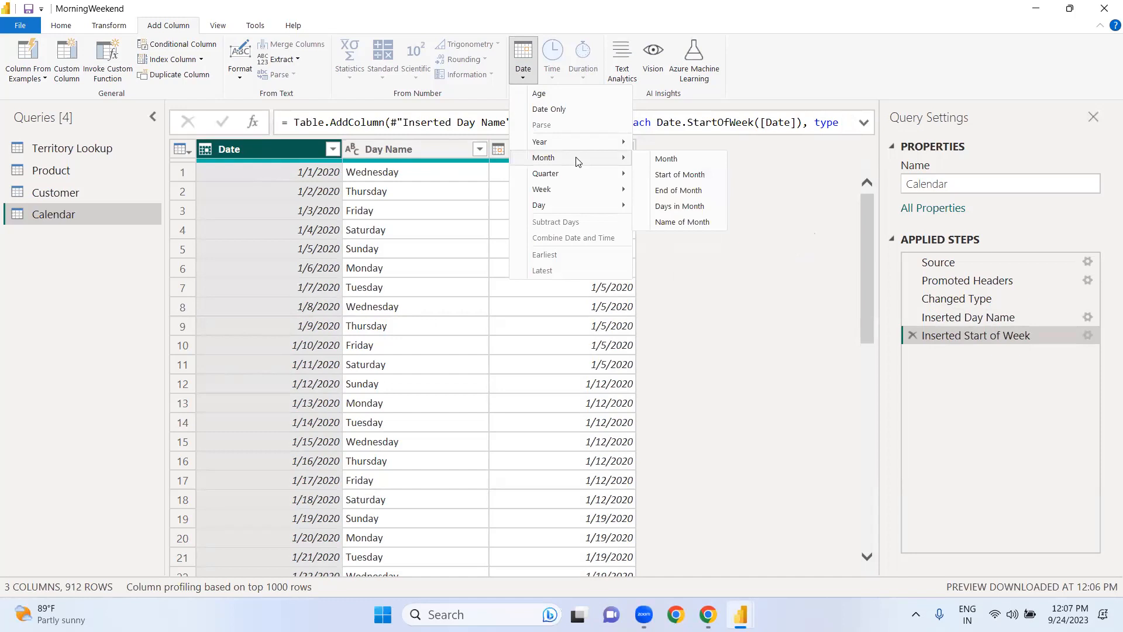
click(670, 175)
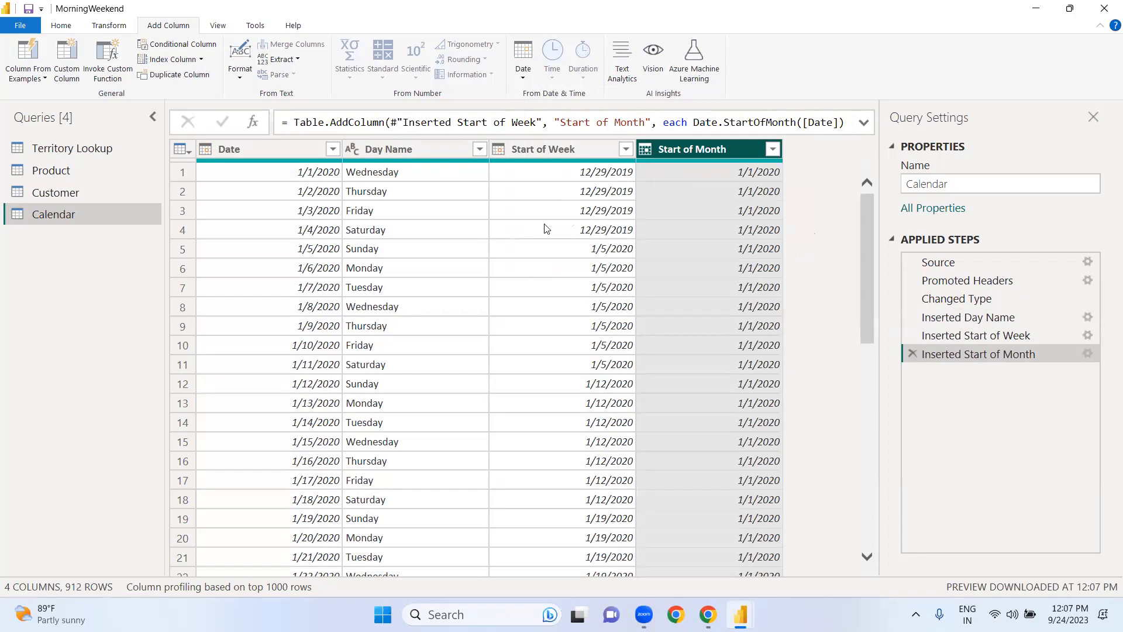
Step: Add a Start of Year column to the Calendar query based on the Date column
click(282, 152)
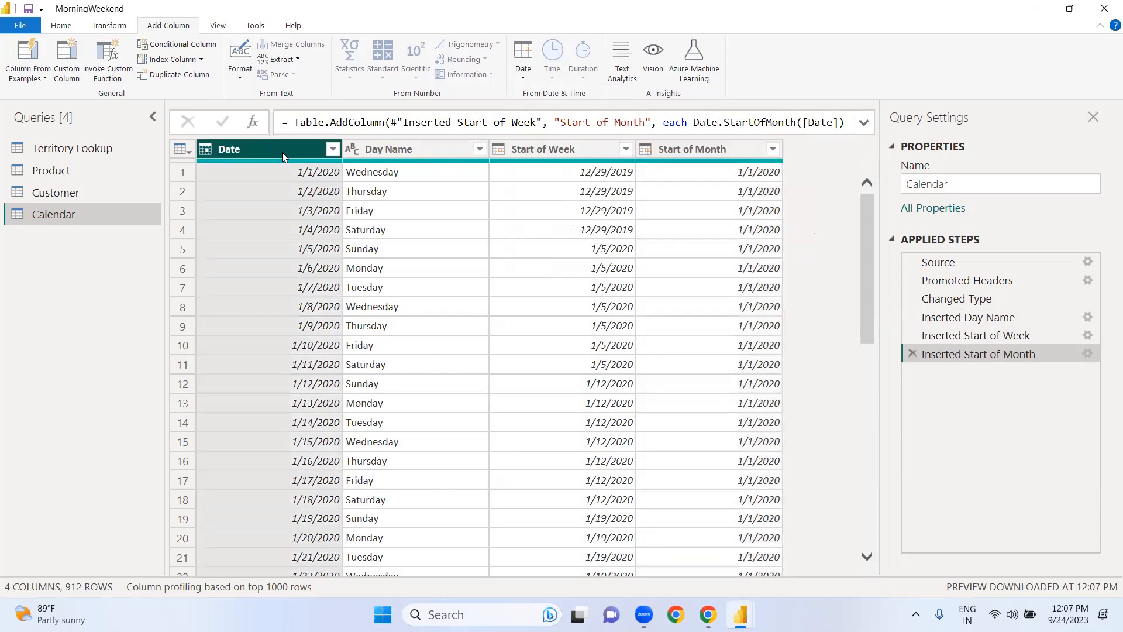
click(523, 82)
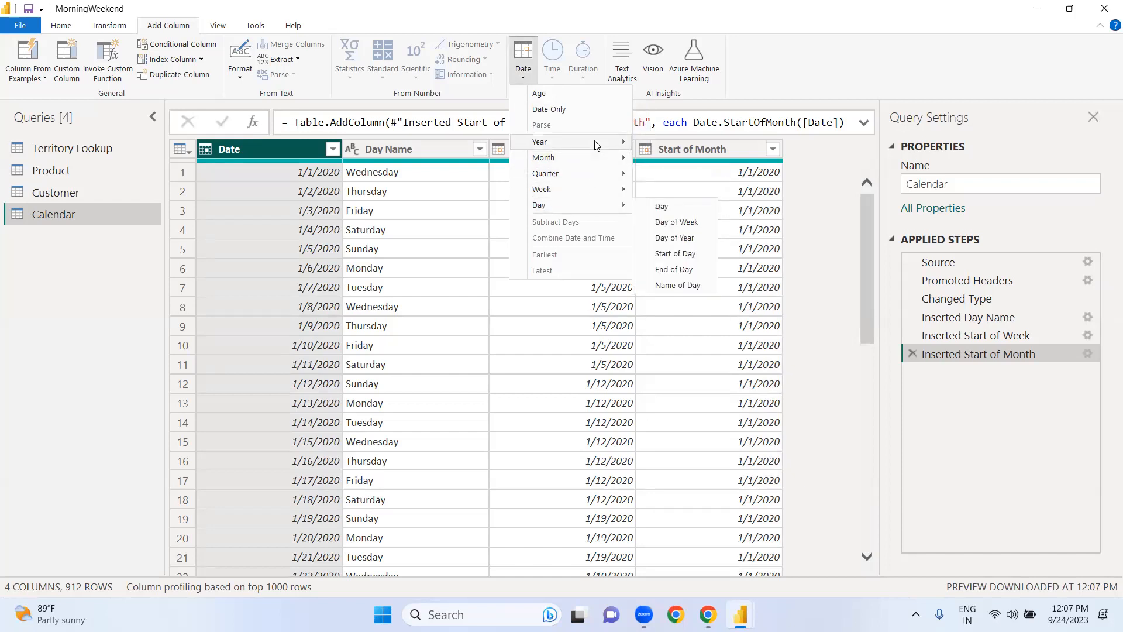
mouse_move(596, 143)
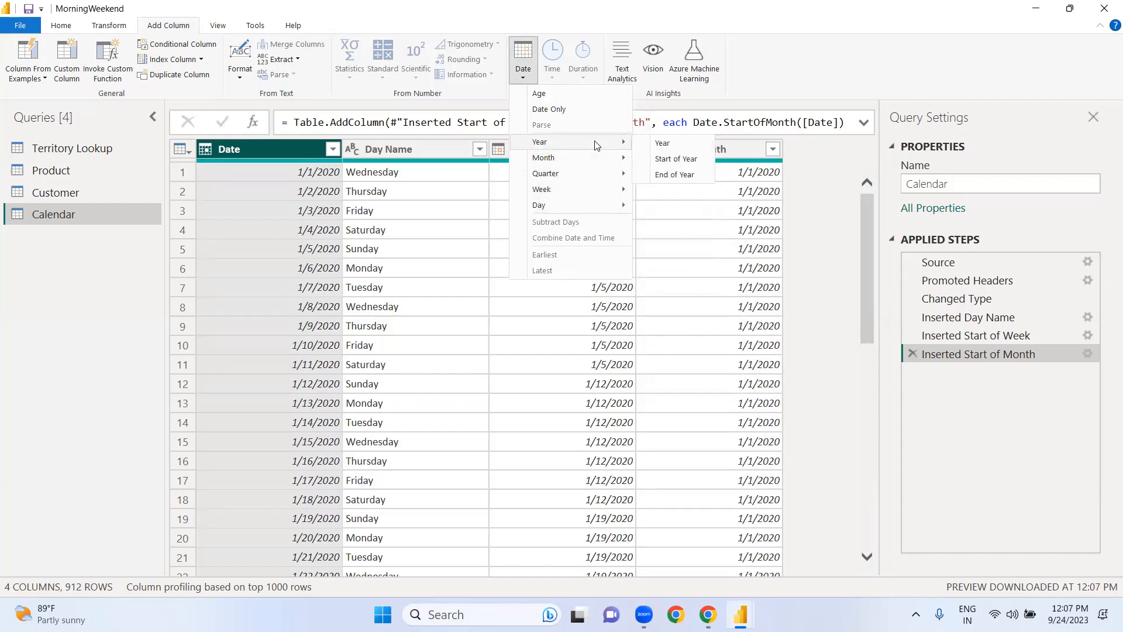
click(672, 159)
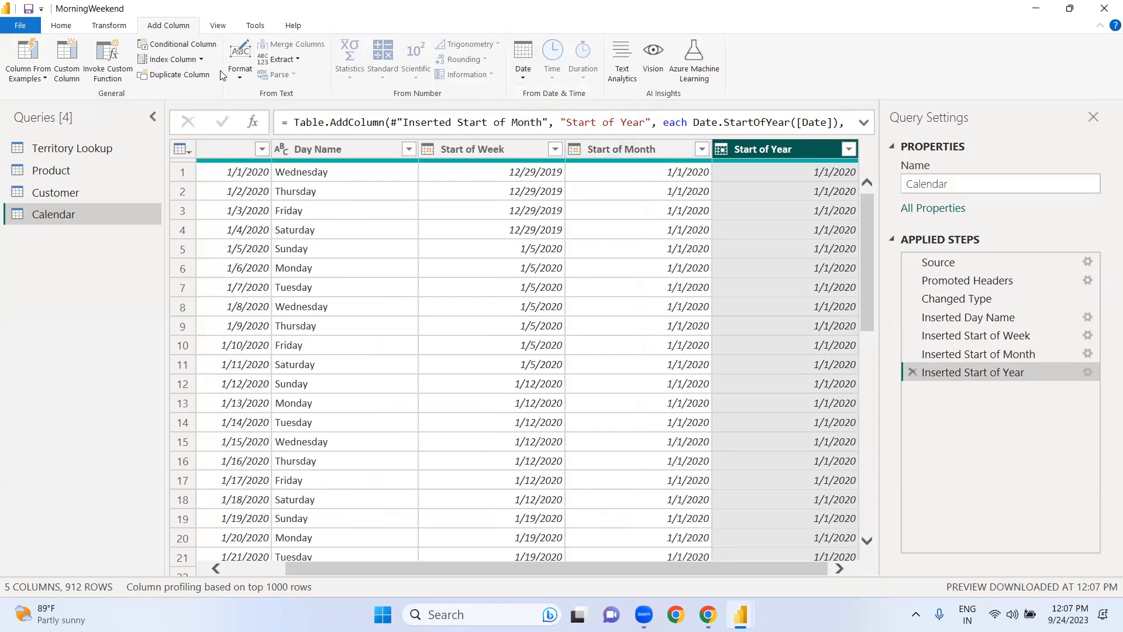
Step: Examine the week, month and year extraction options and review the added Start of Week and Start of Month columns
click(523, 79)
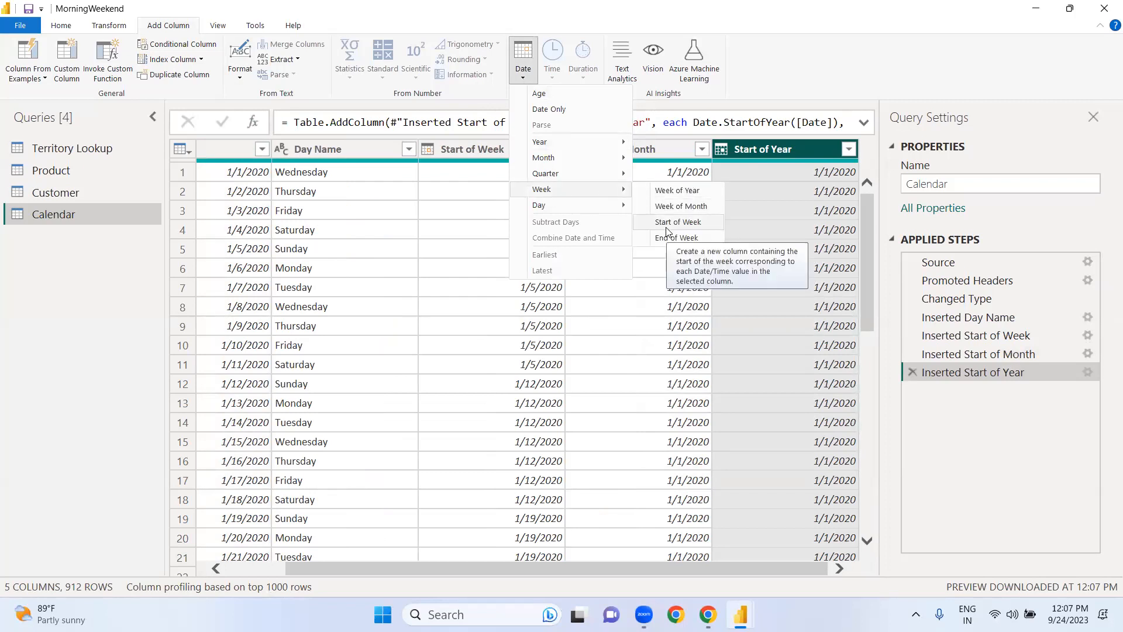
mouse_move(593, 164)
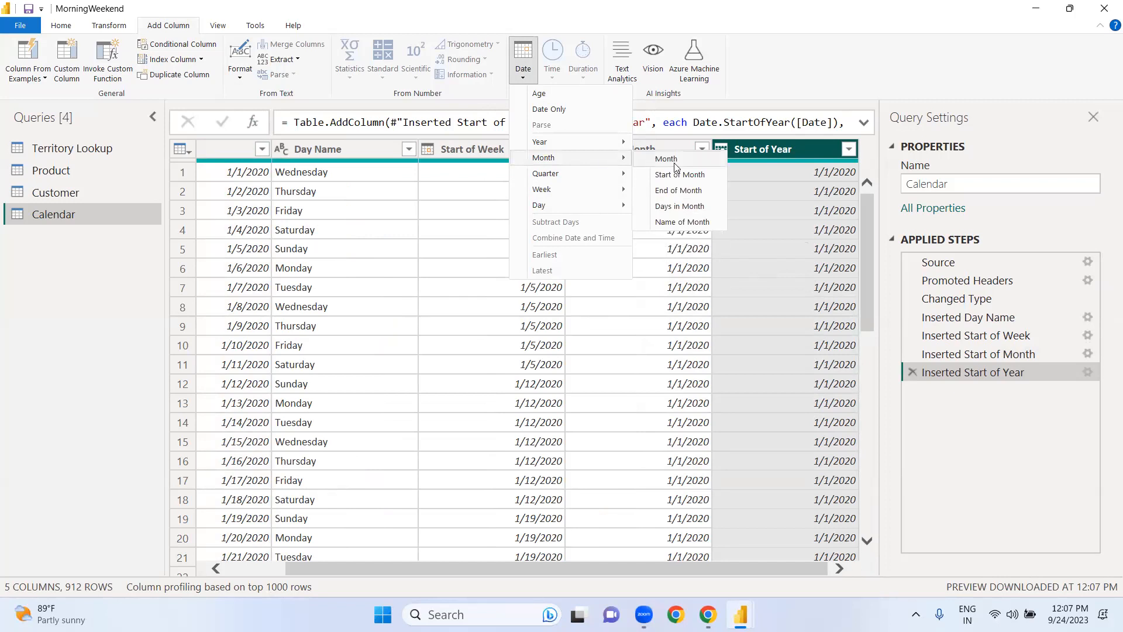
mouse_move(562, 143)
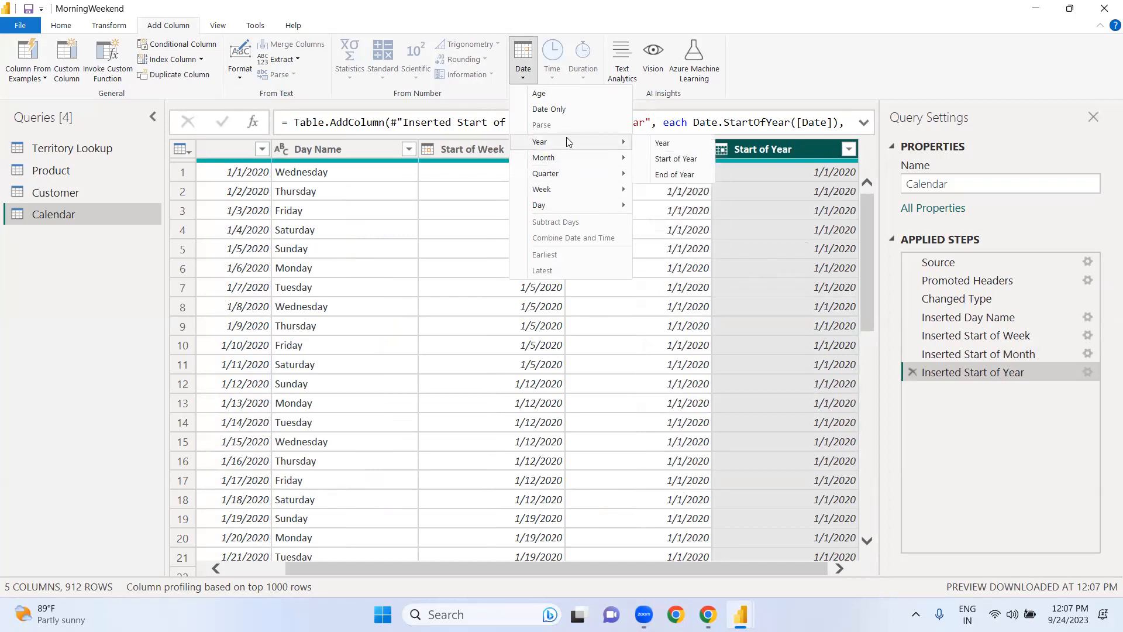
click(375, 317)
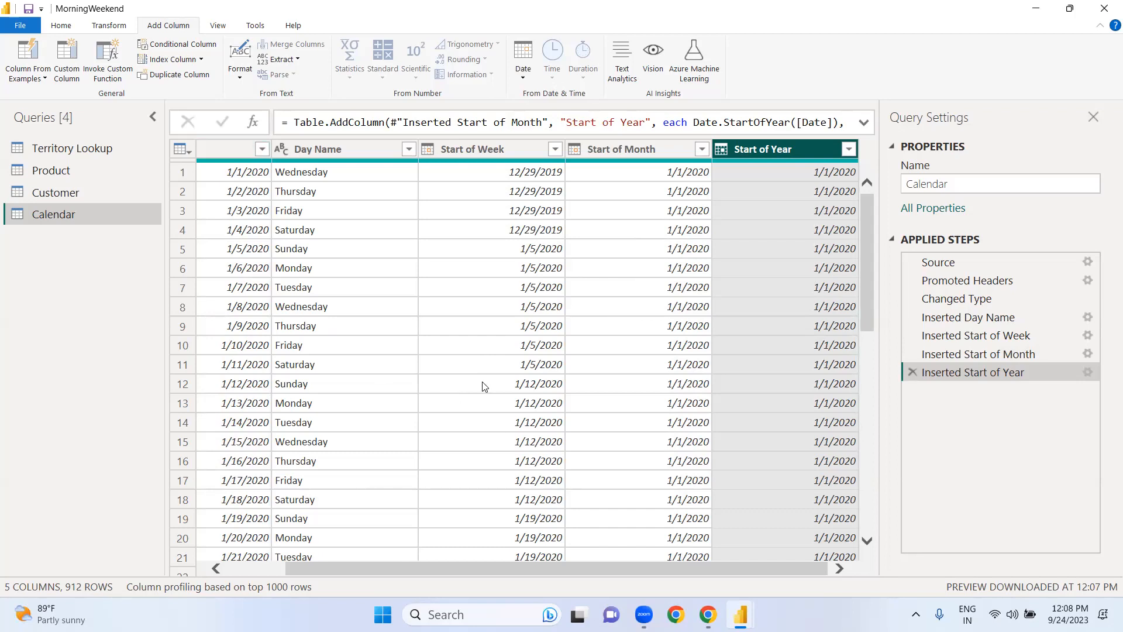
click(253, 571)
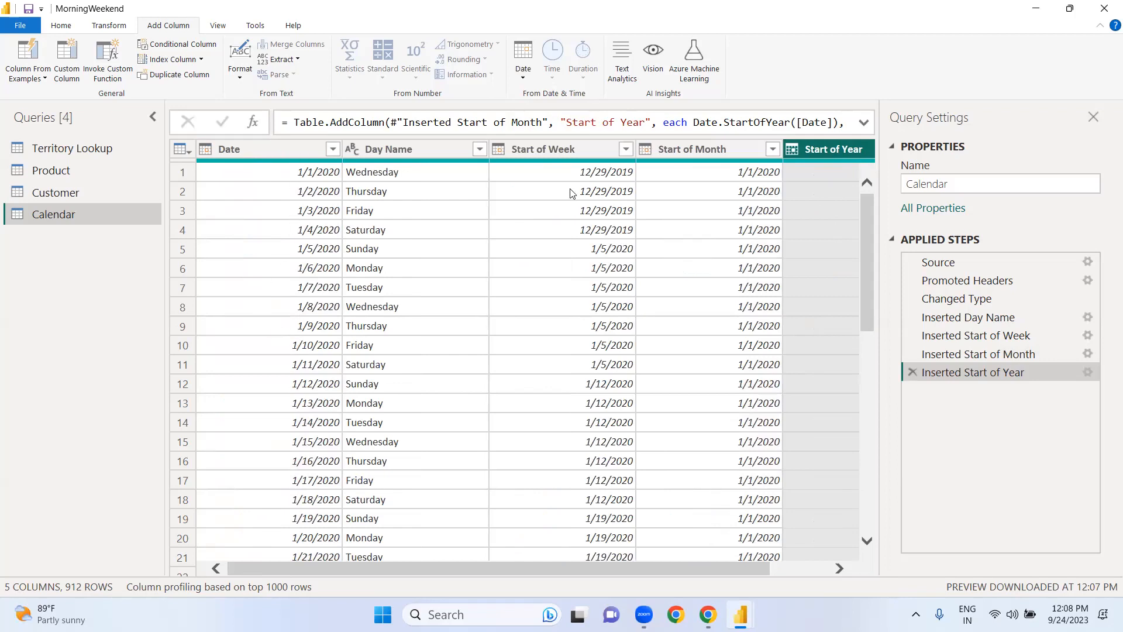
click(576, 146)
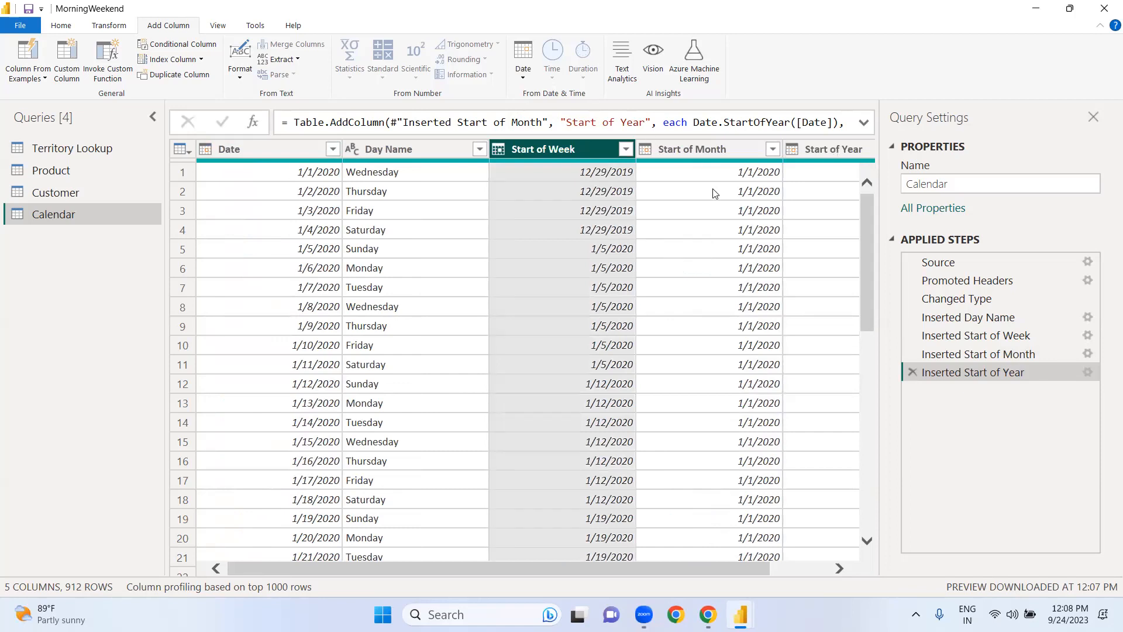
click(711, 148)
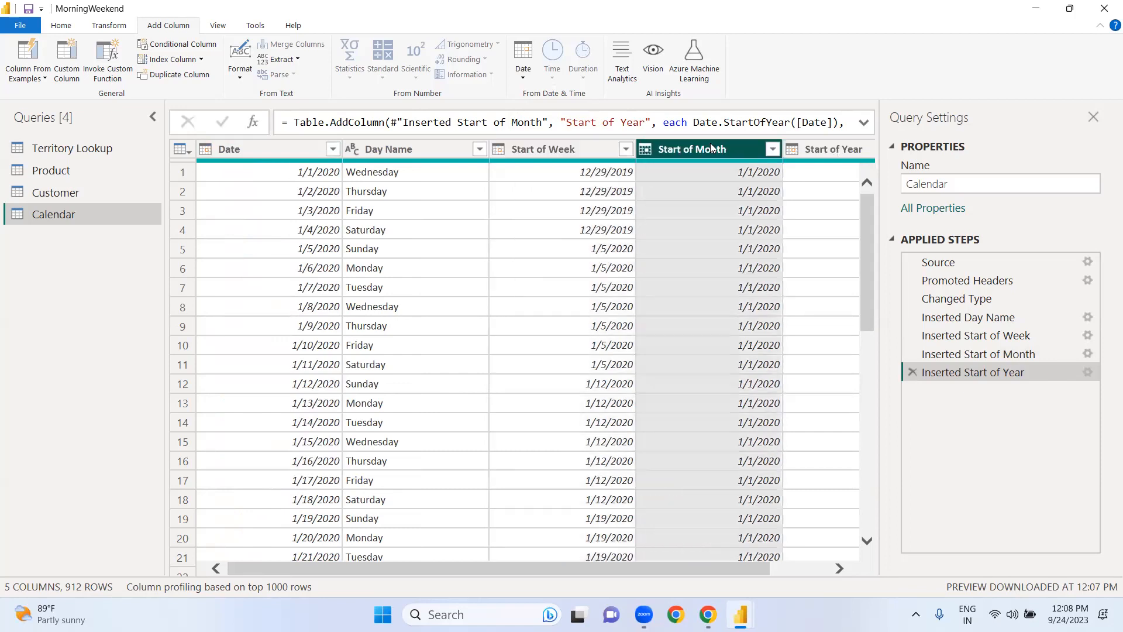
mouse_move(849, 164)
Step: Add a column to the Calendar query with the month number of each value in the Date column
click(260, 152)
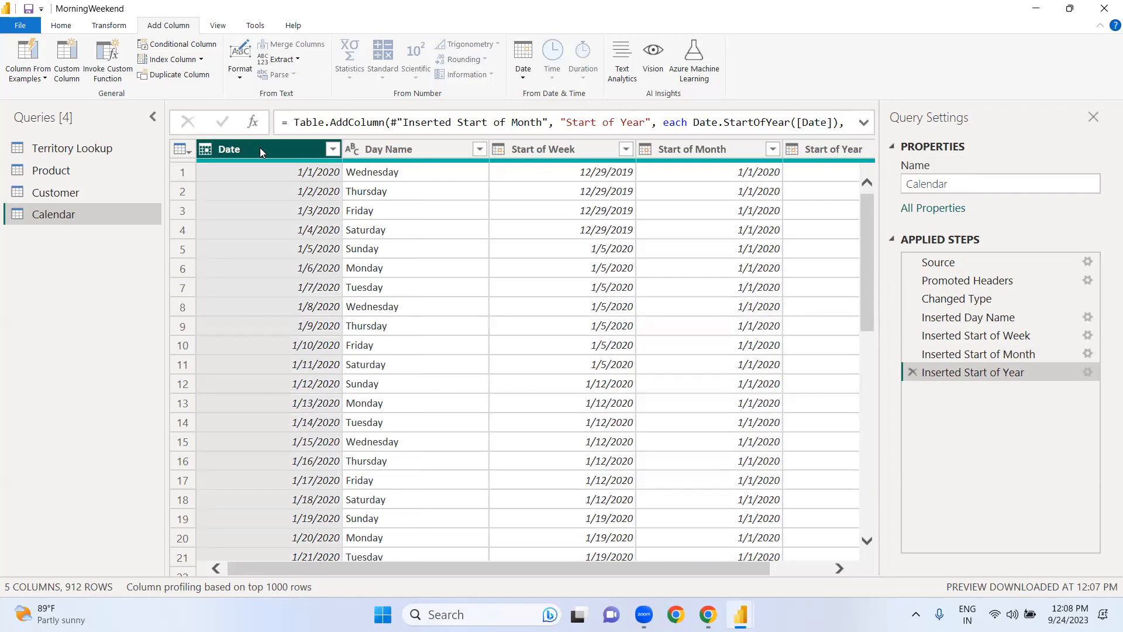
click(523, 78)
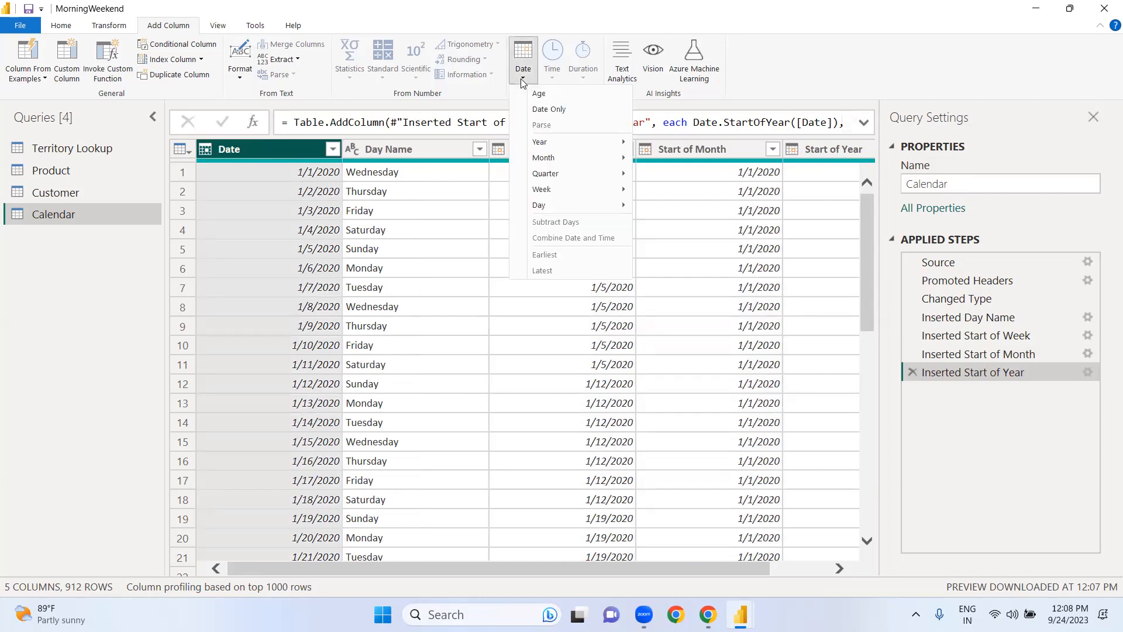
mouse_move(558, 157)
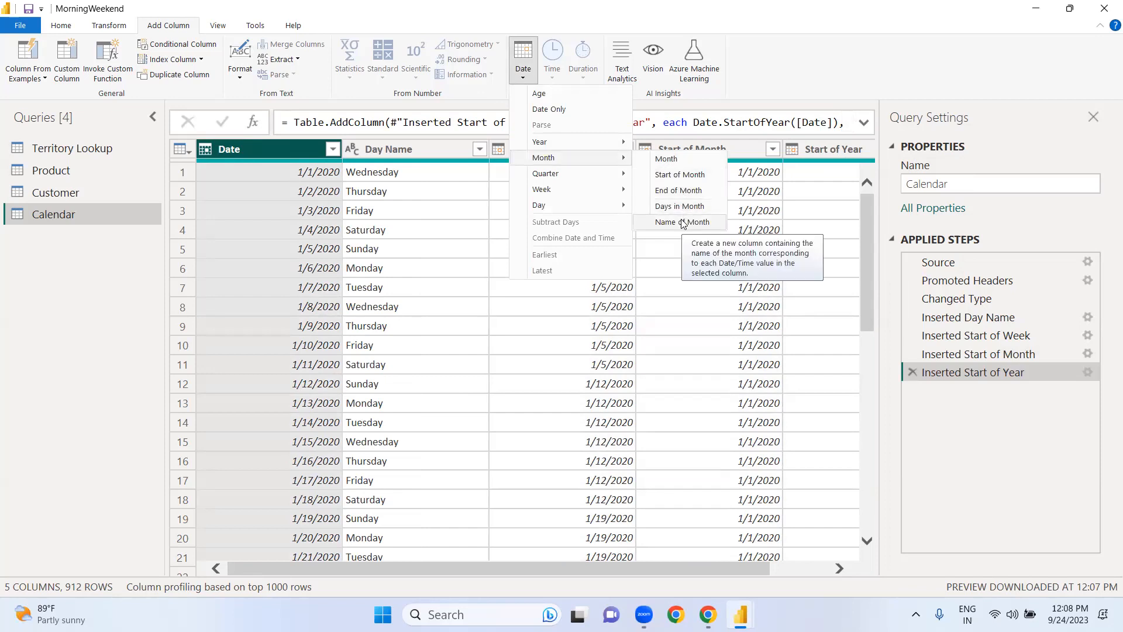
click(667, 166)
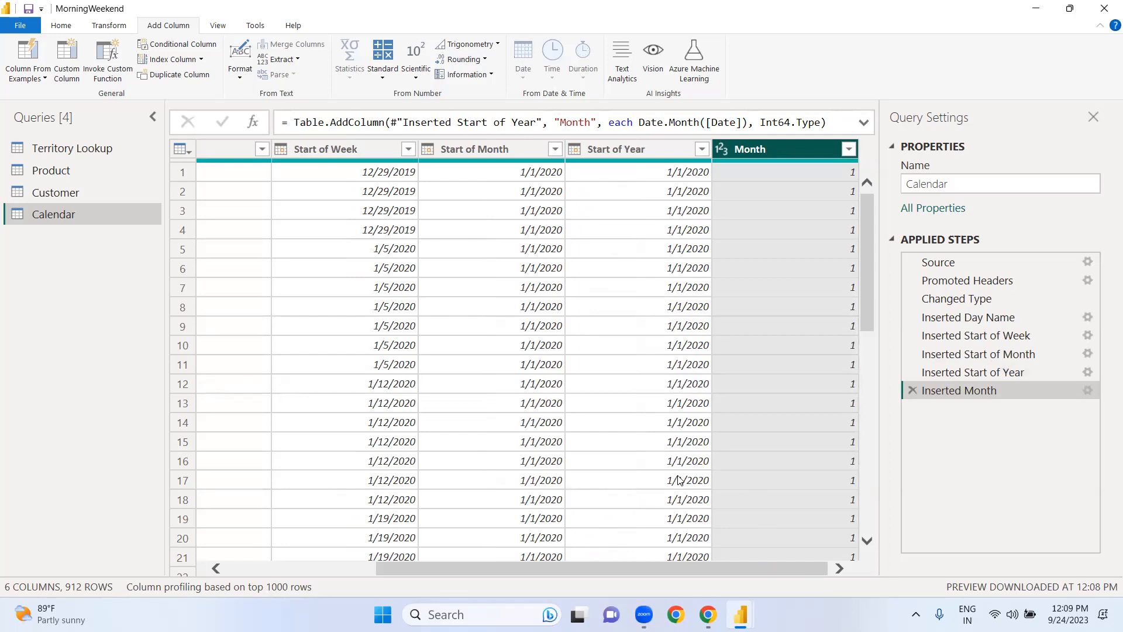
Step: Close the Power Query Editor and apply the pending query changes
click(62, 26)
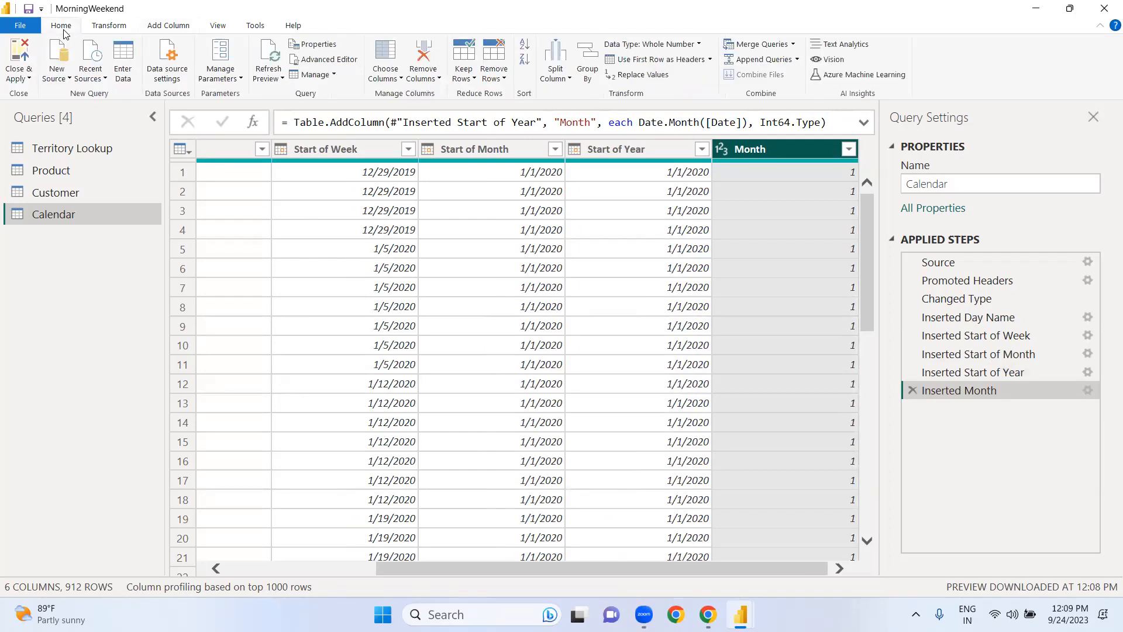
click(31, 79)
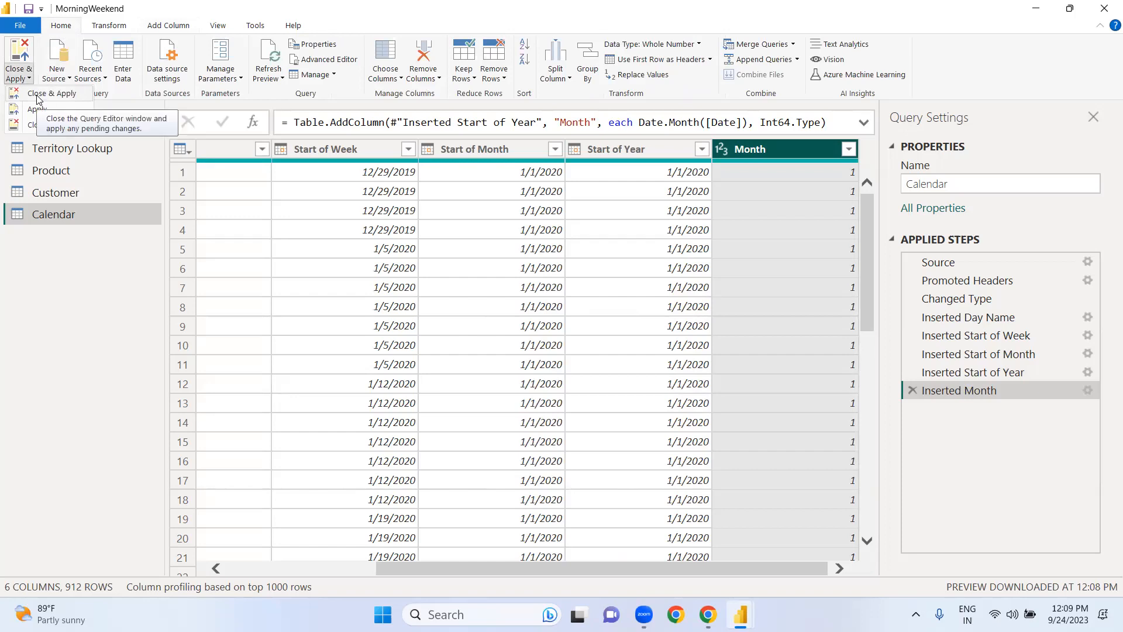
click(37, 95)
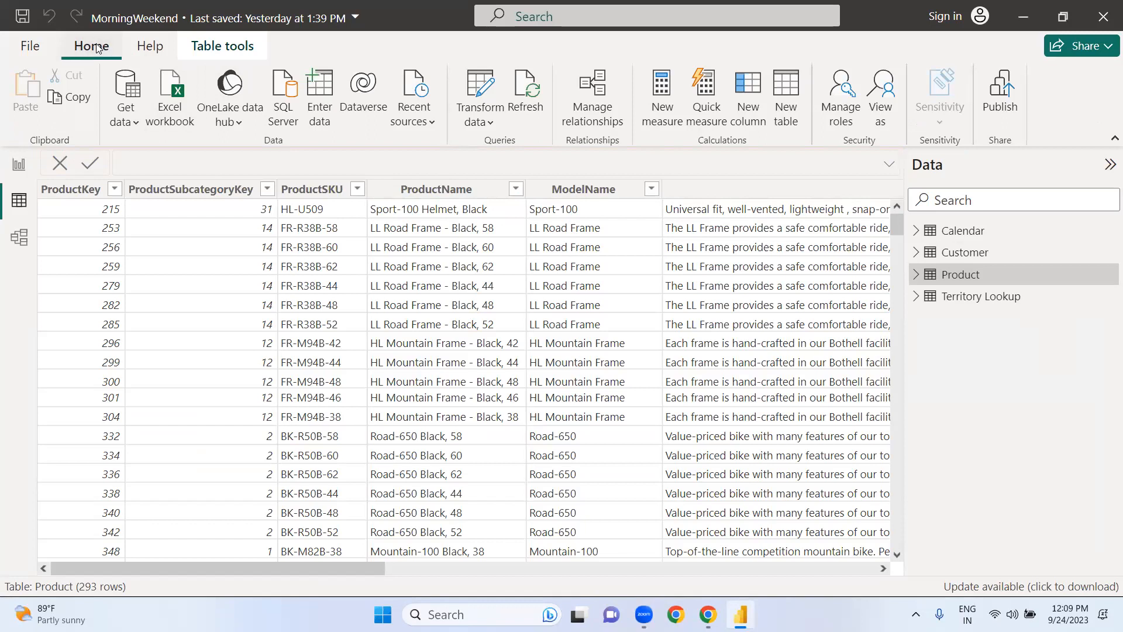
Step: Reopen the Power Query Editor and display the Calendar query
click(491, 124)
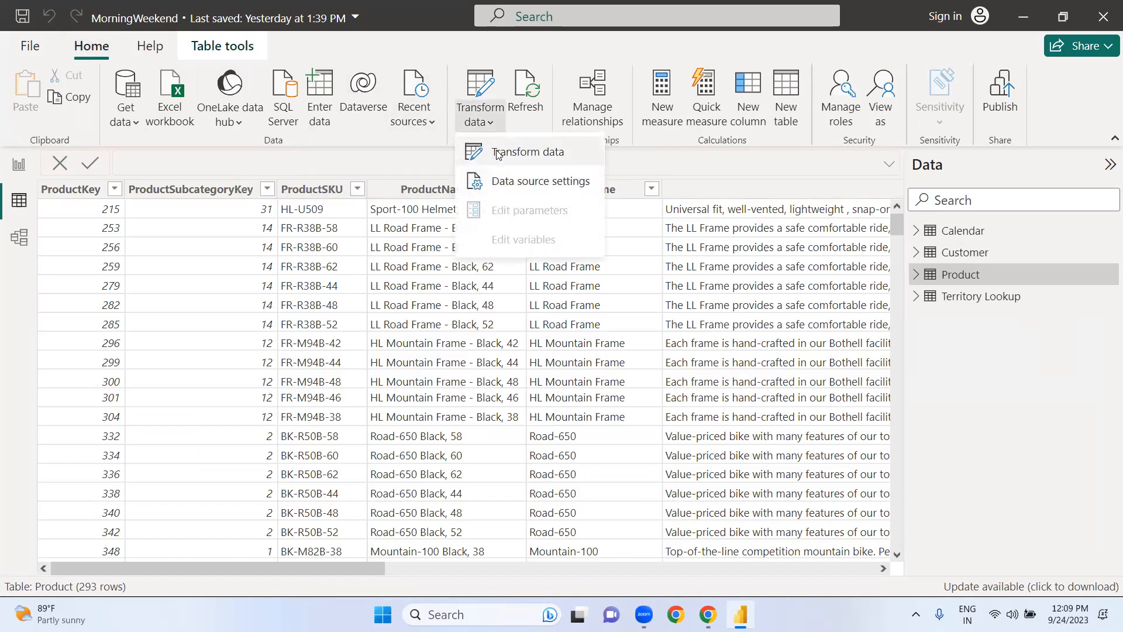
click(497, 154)
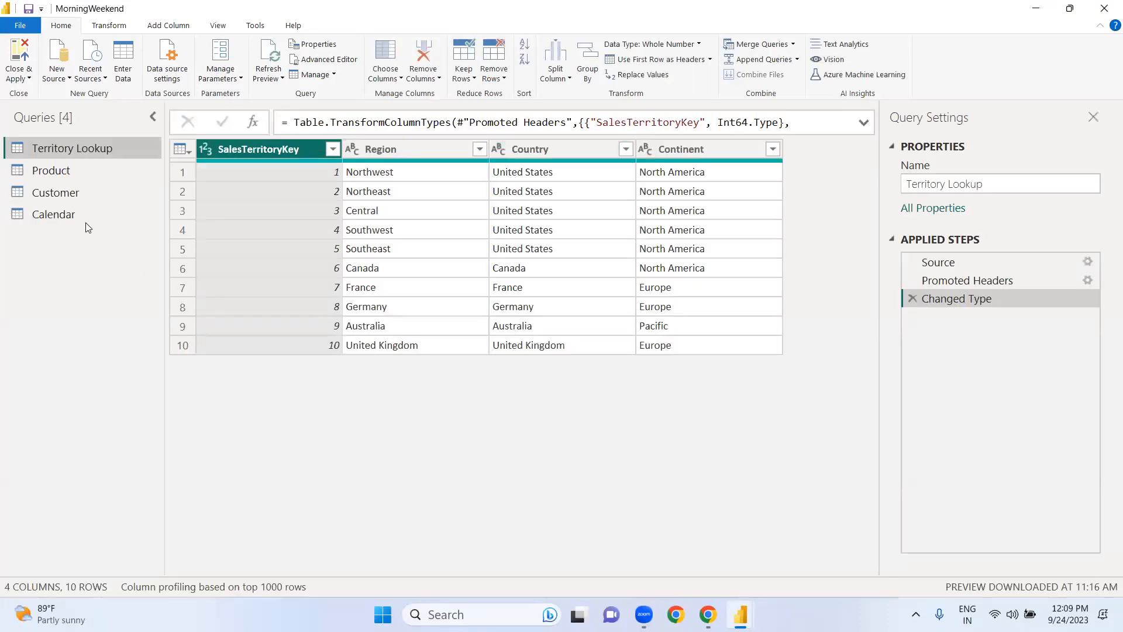
click(66, 215)
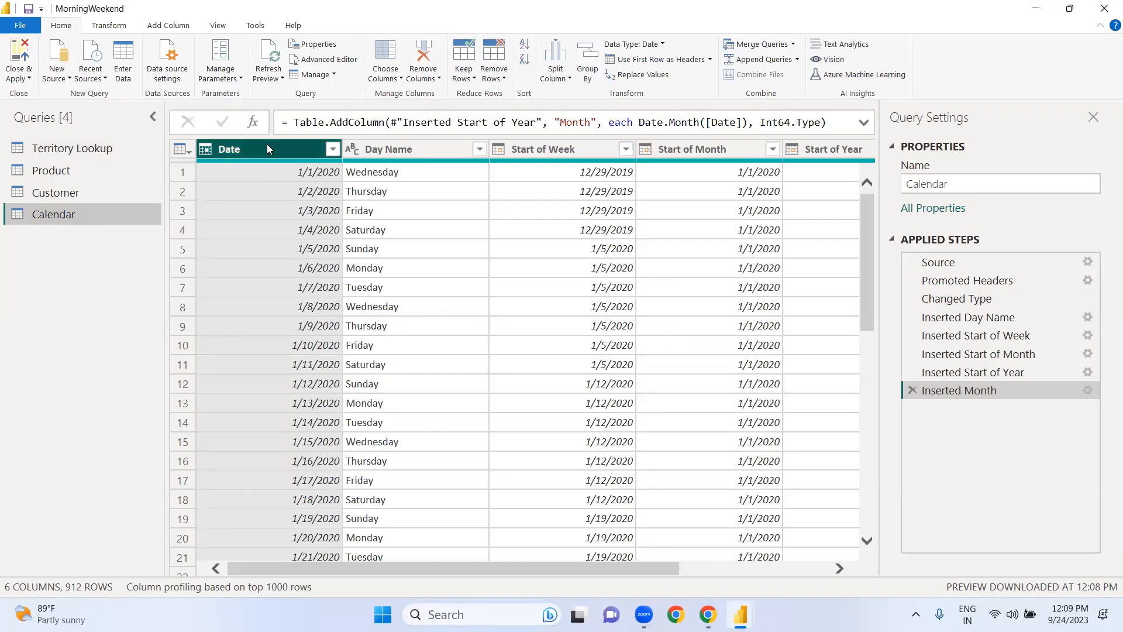
Step: Examine the day and week options for date-based columns and review all columns added to the Calendar query
click(180, 30)
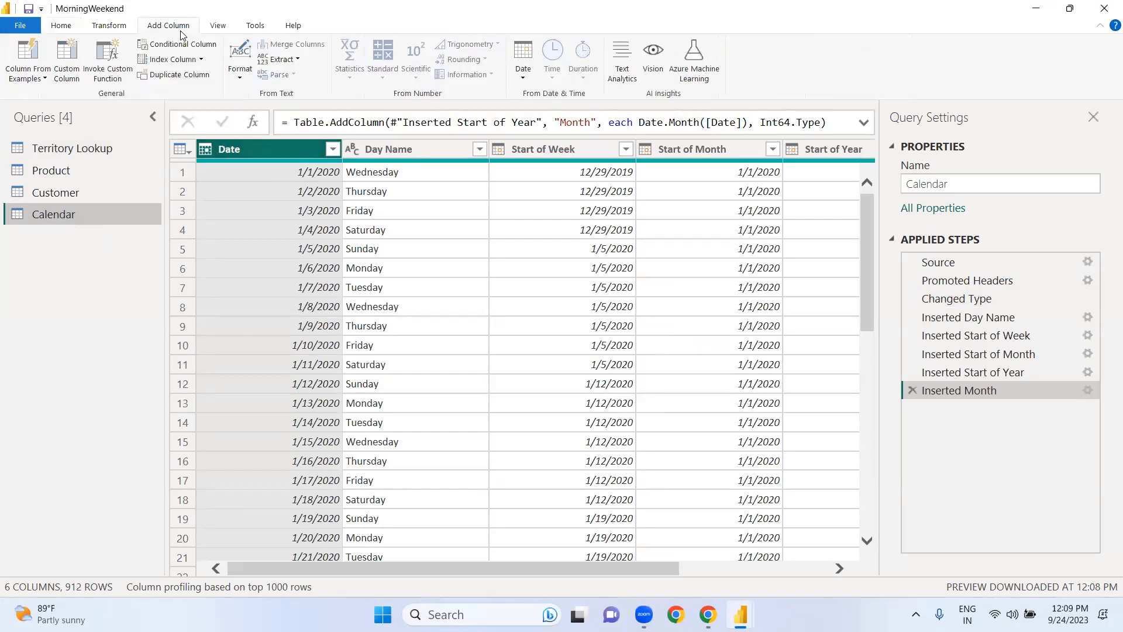
click(524, 78)
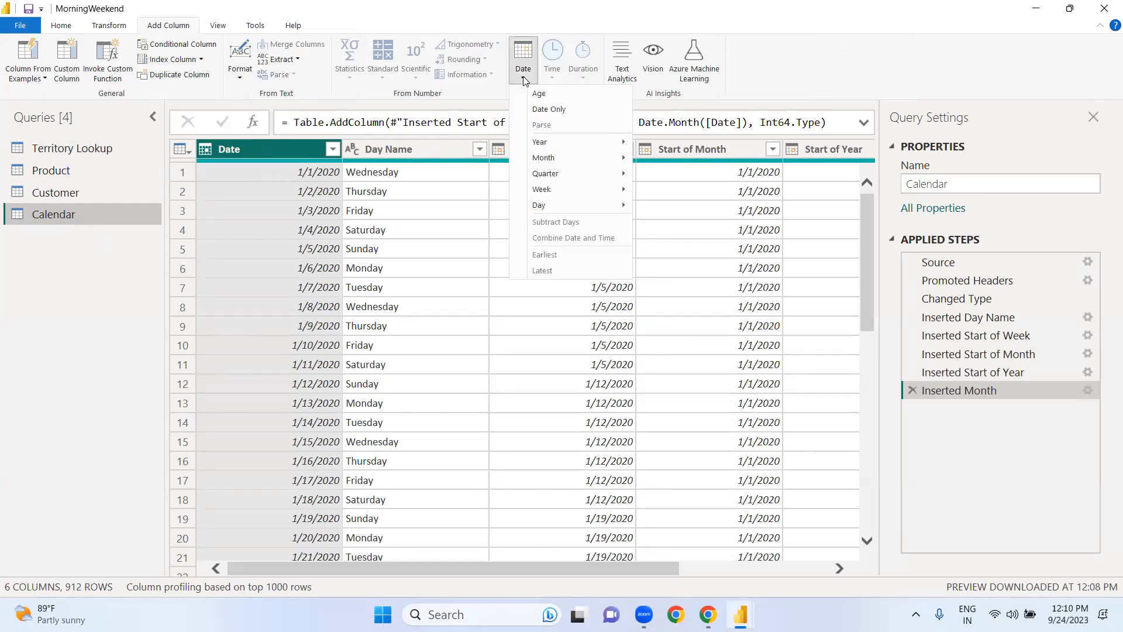
mouse_move(572, 206)
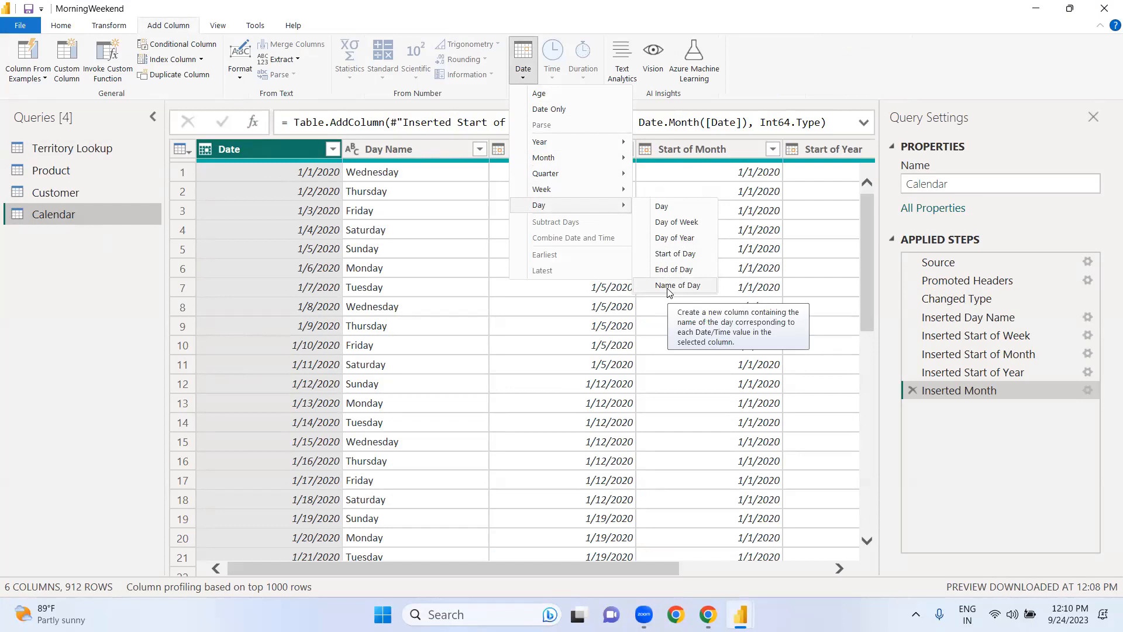
click(440, 202)
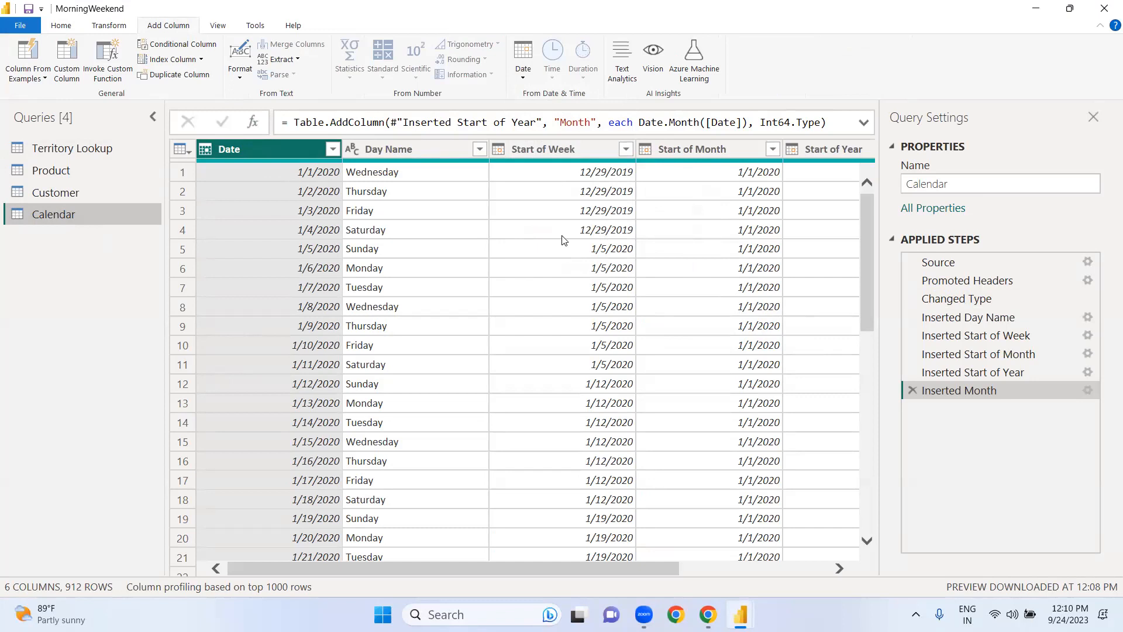
click(524, 79)
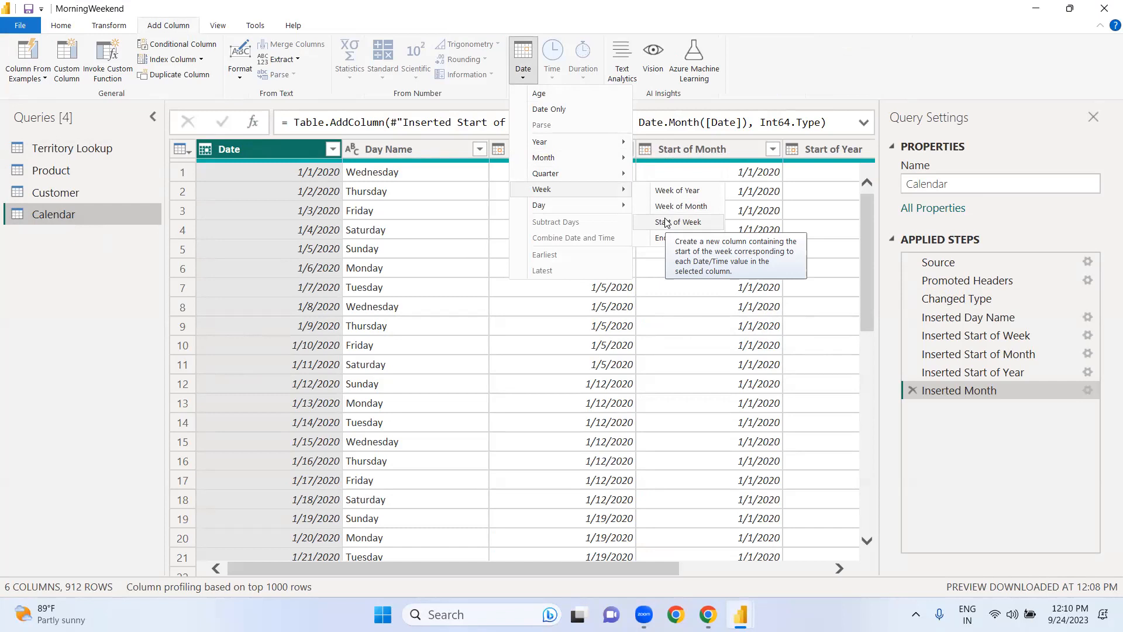
click(546, 360)
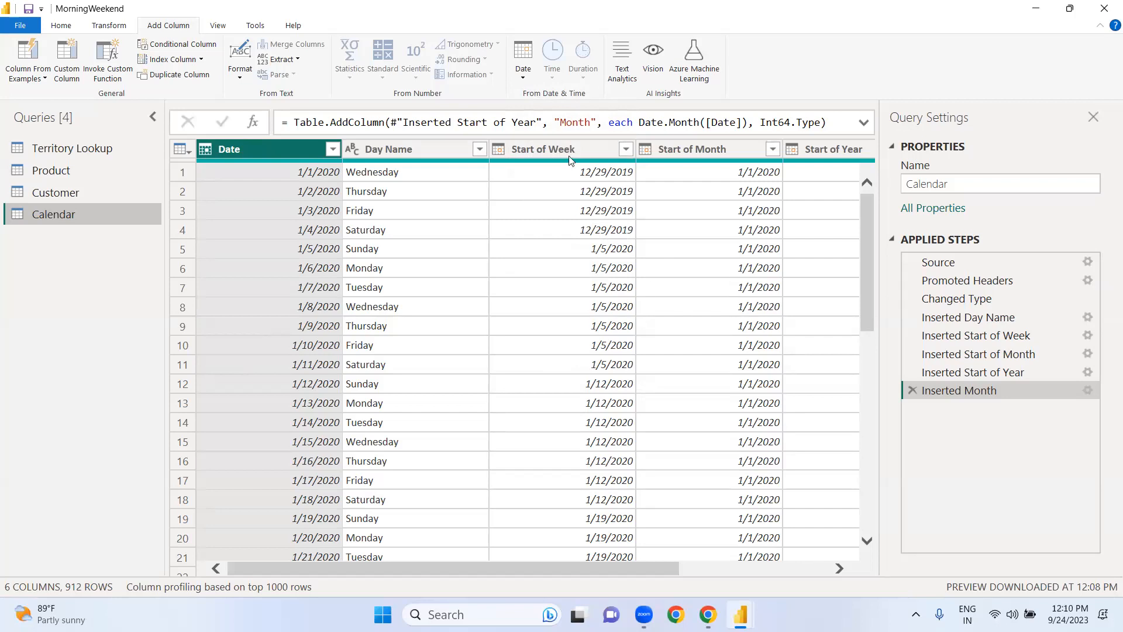
click(806, 565)
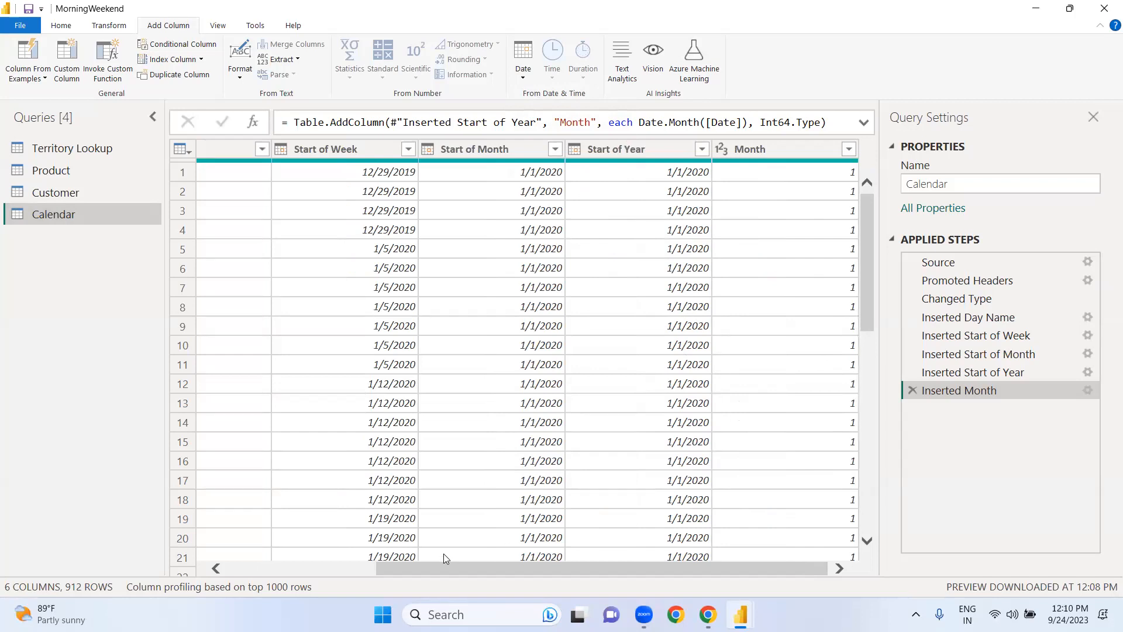
click(346, 567)
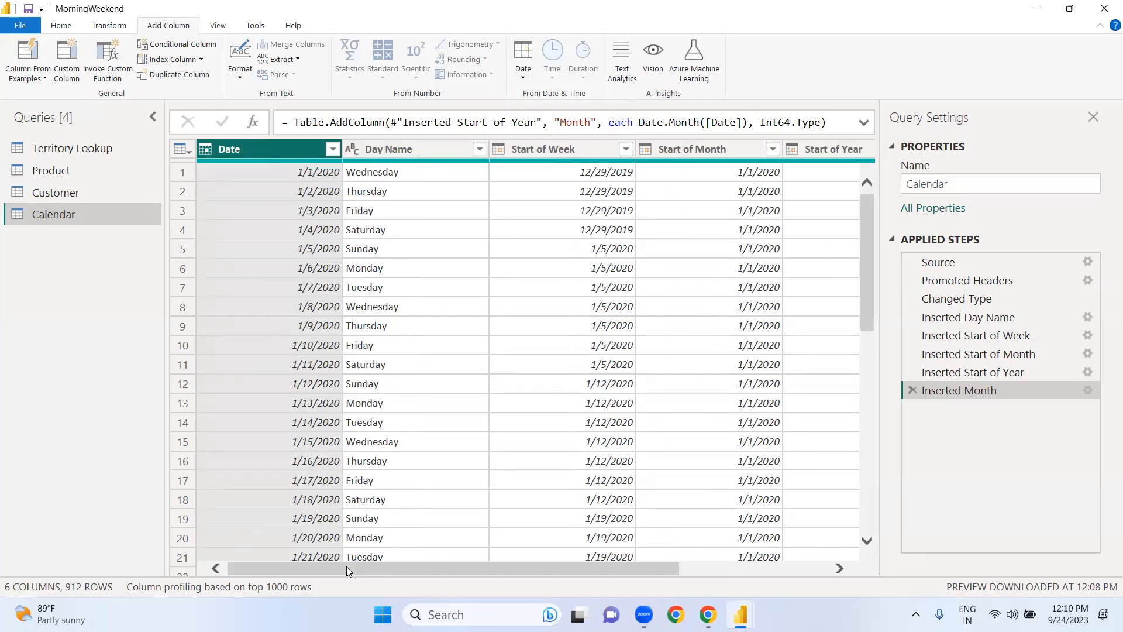
Step: Close the Power Query Editor without using the apply option
click(58, 26)
click(20, 75)
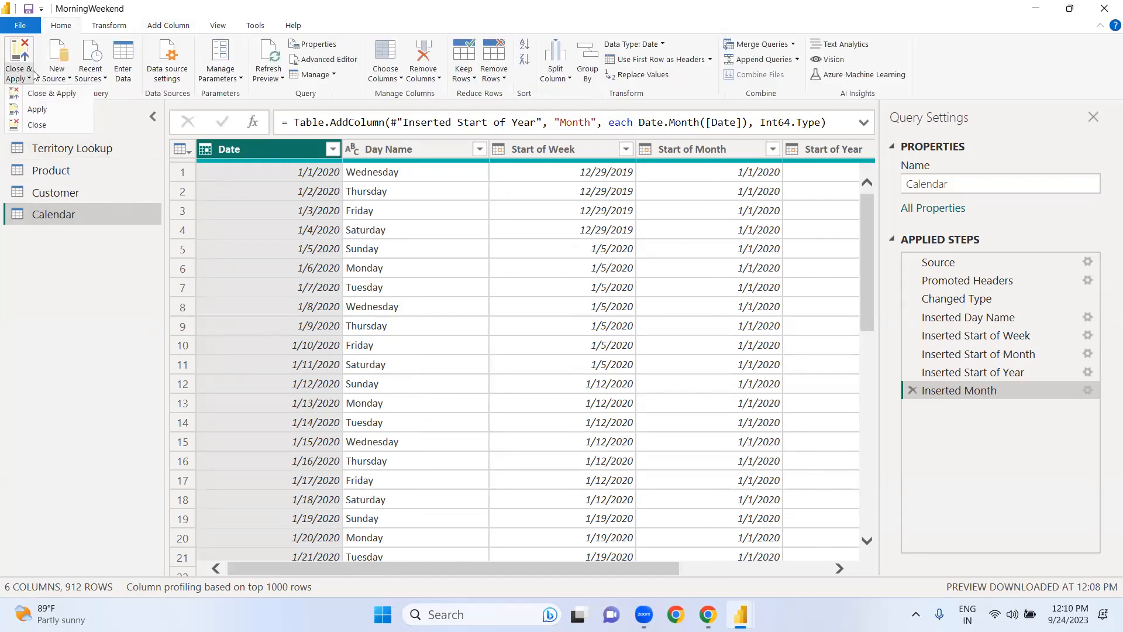
click(31, 126)
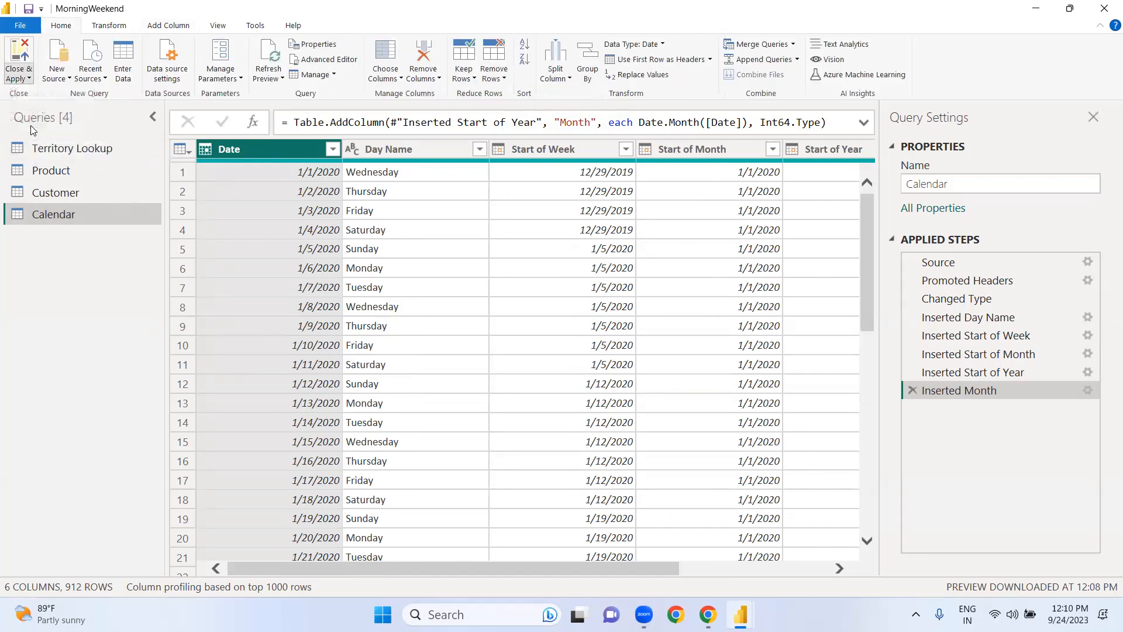